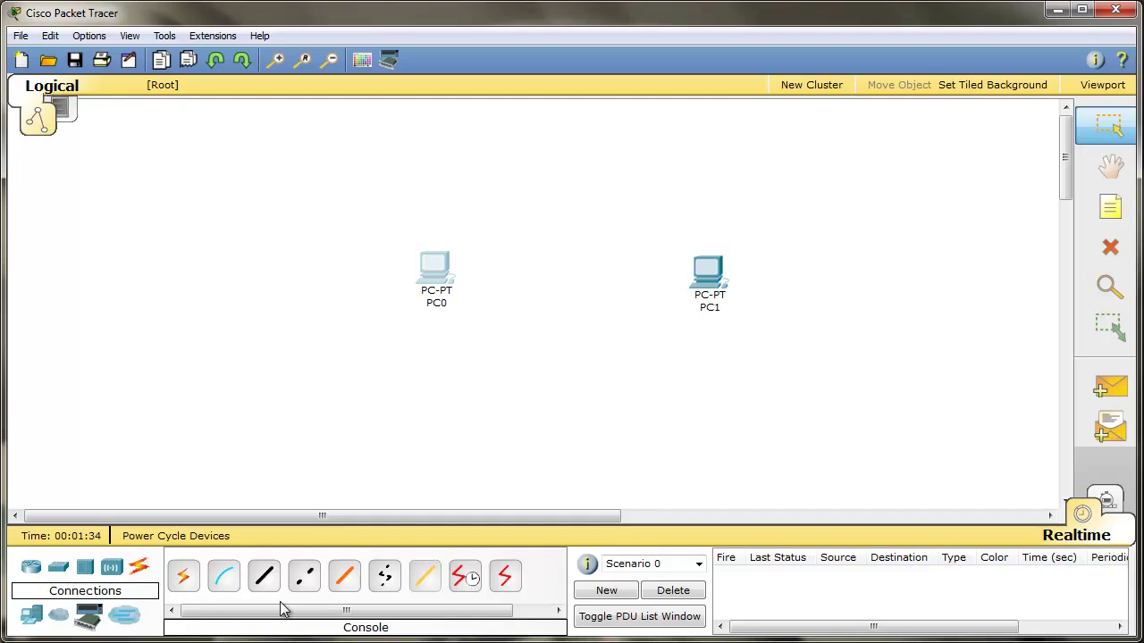
Connect the FastEthernet ports of PC0 and PC1 with a copper straight-through cable and align PC0 level with PC1.
left_click(265, 577)
left_click(429, 282)
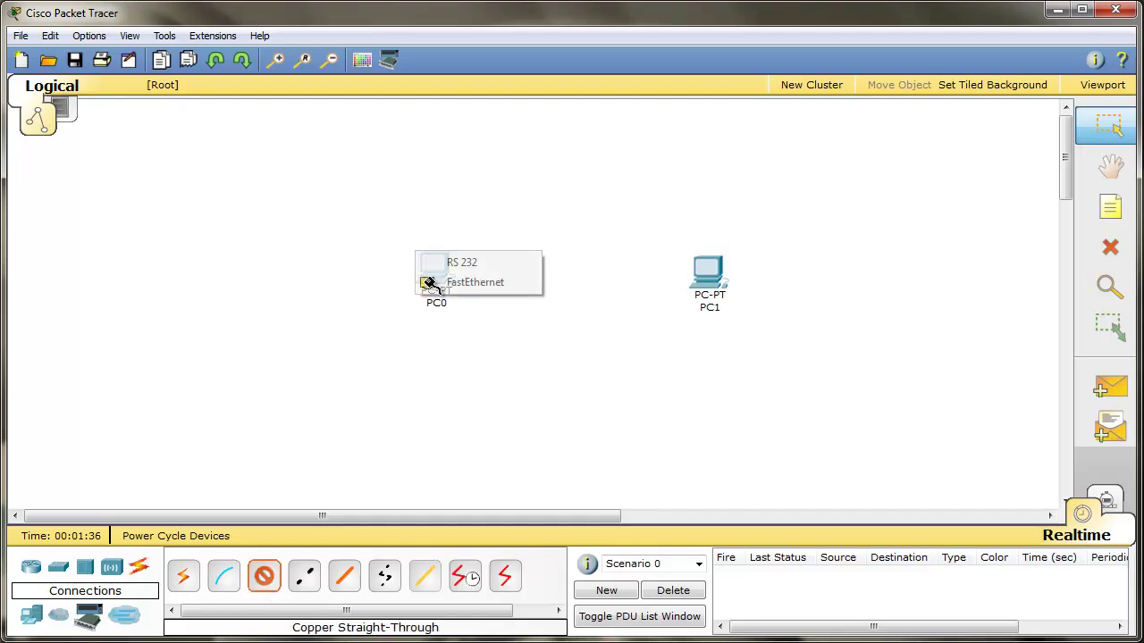
left_click(428, 279)
left_click(711, 278)
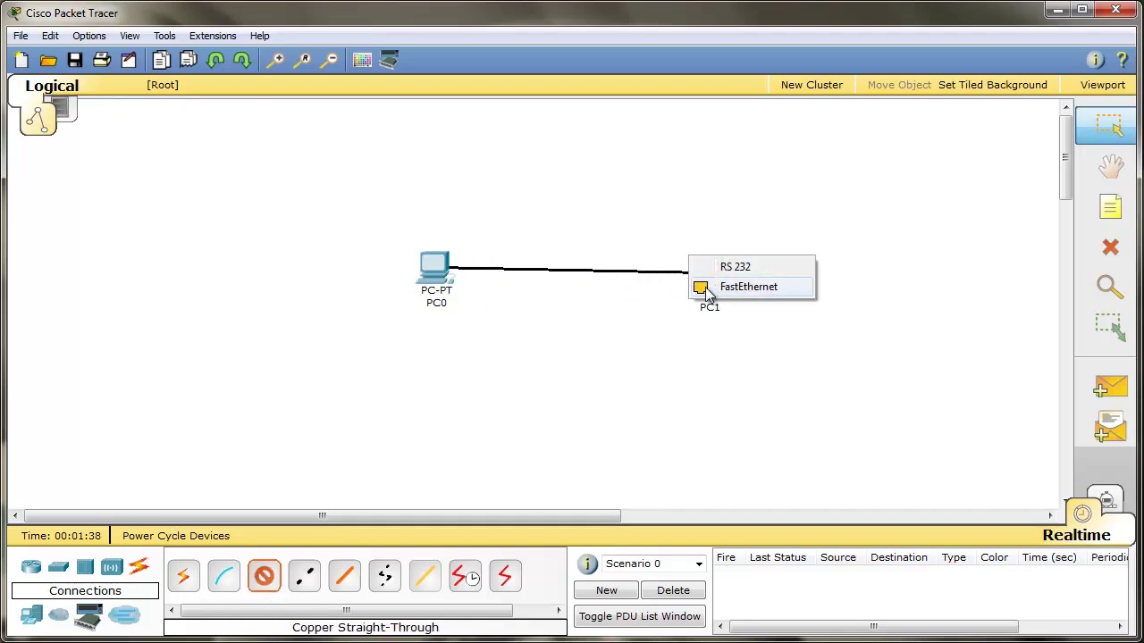
left_click(719, 287)
left_click_drag(432, 281, 437, 282)
Add a note reading 192.168.1.0 above the cable between the two PCs.
left_click(1110, 207)
left_click(534, 216)
type("192")
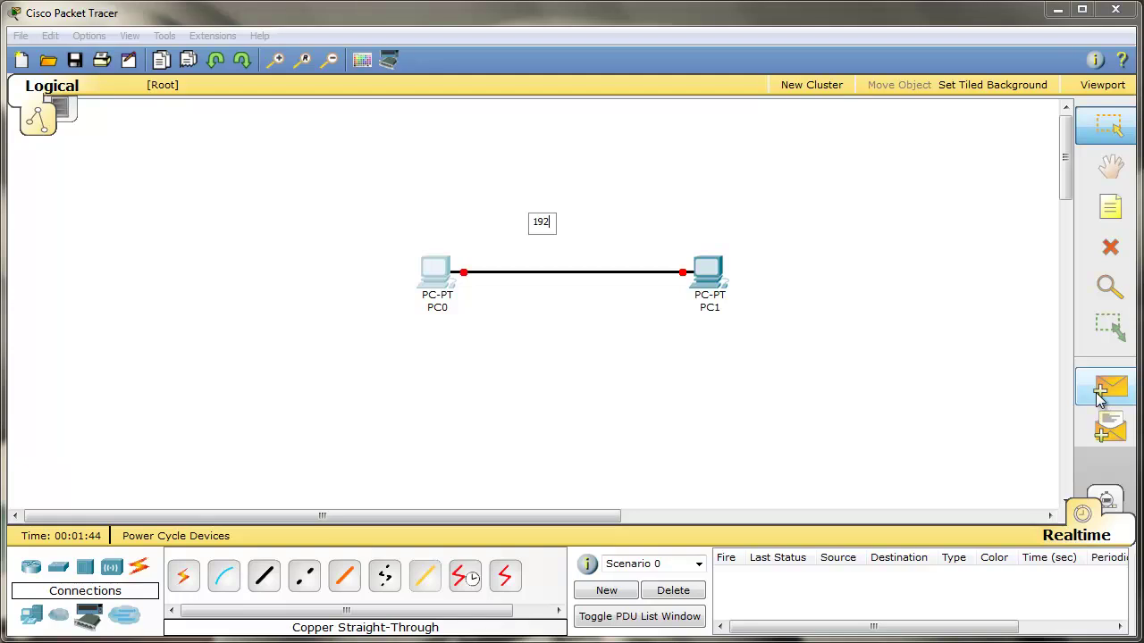
type(".168.1.0")
Open PC0's desktop applications and move its device window fully into view.
left_click(433, 280)
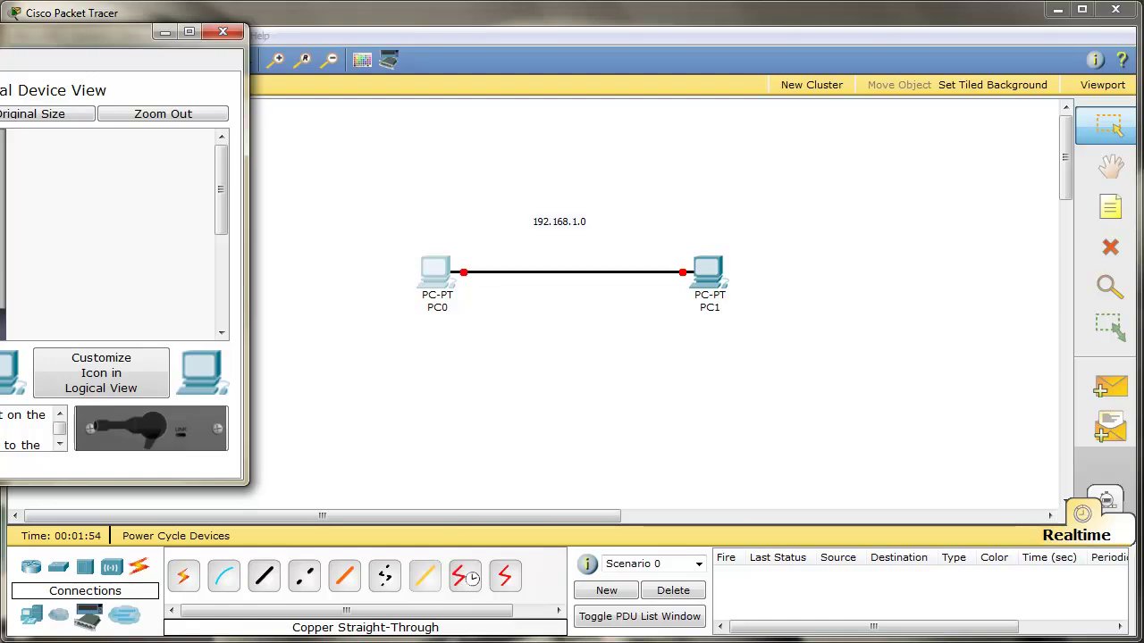
left_click(77, 145)
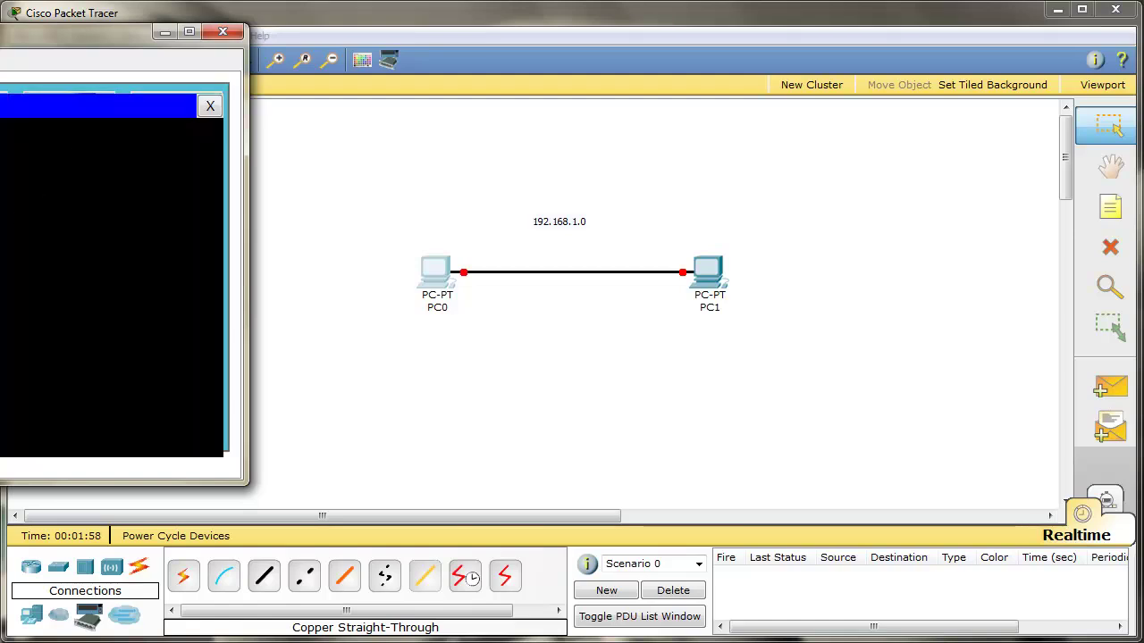
left_click(210, 106)
left_click(0, 134)
left_click_drag(0, 45, 526, 57)
left_click(681, 119)
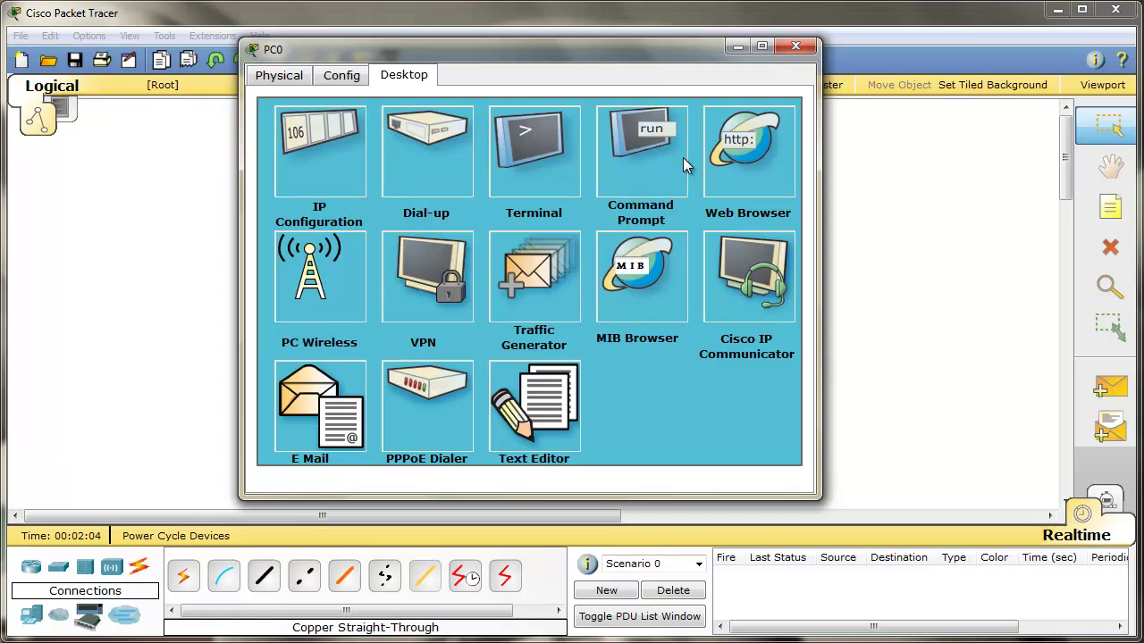
Configure PC0 with static IP address 192.168.1.2, subnet mask 255.255.255.0 and default gateway 192.168.1.1, and close its window.
left_click(333, 153)
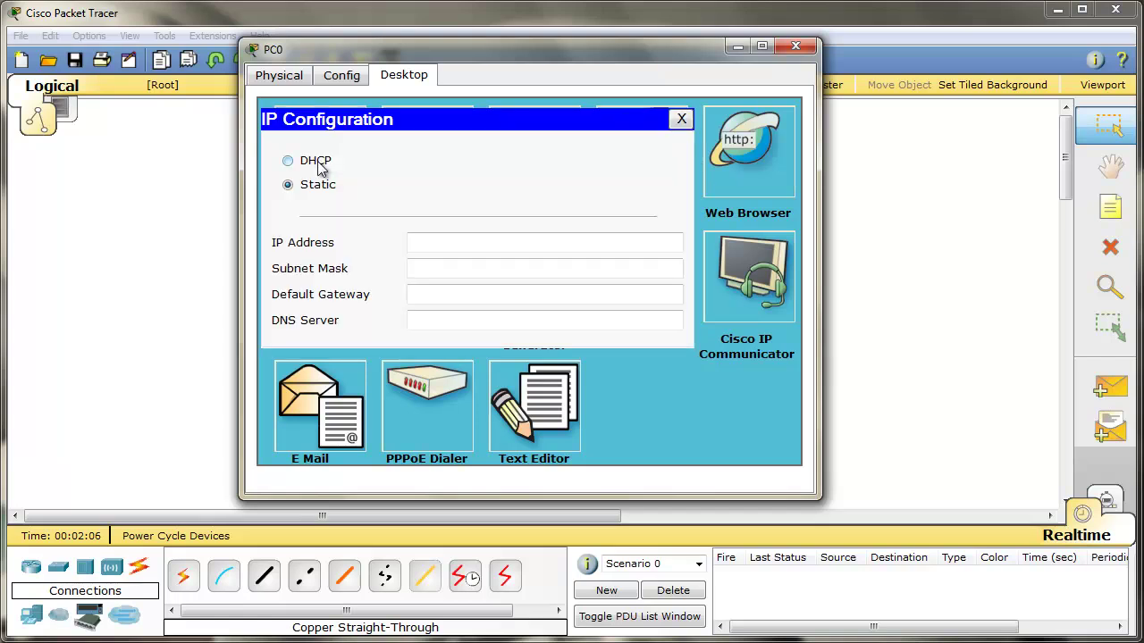
left_click(442, 245)
type("192.168.1")
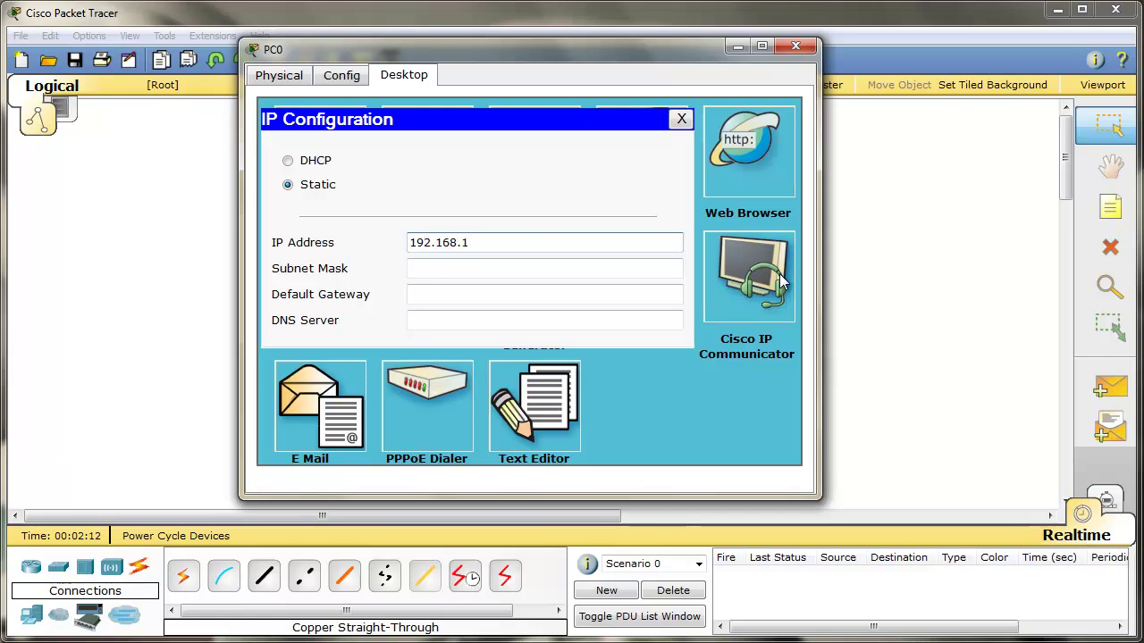
type(".2")
left_click(452, 269)
left_click(452, 294)
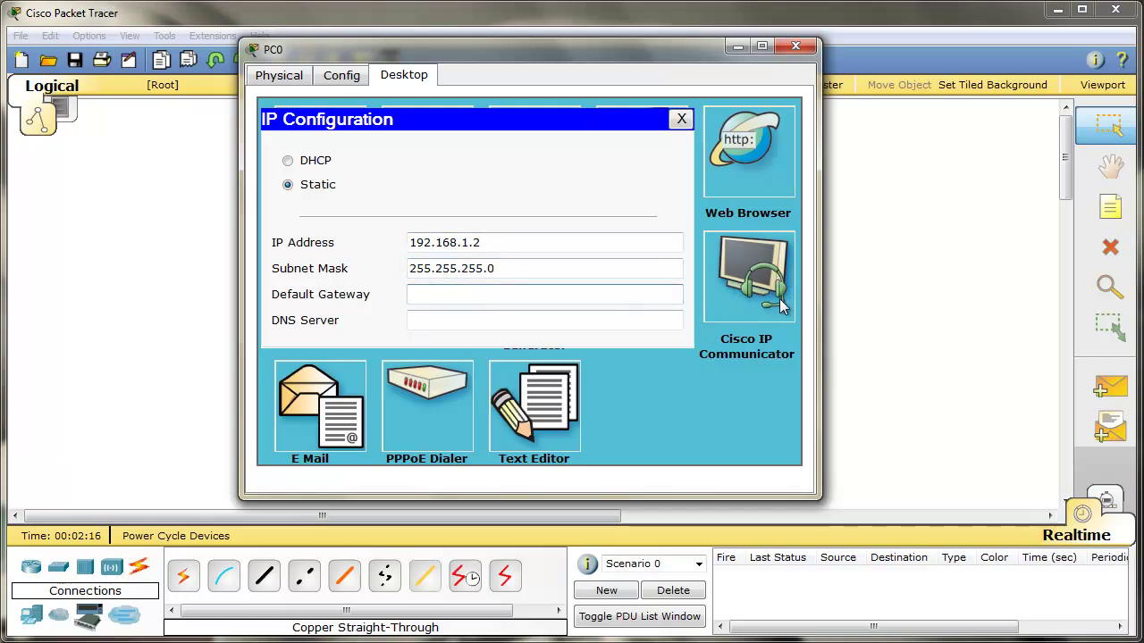
type("192.168.1.1")
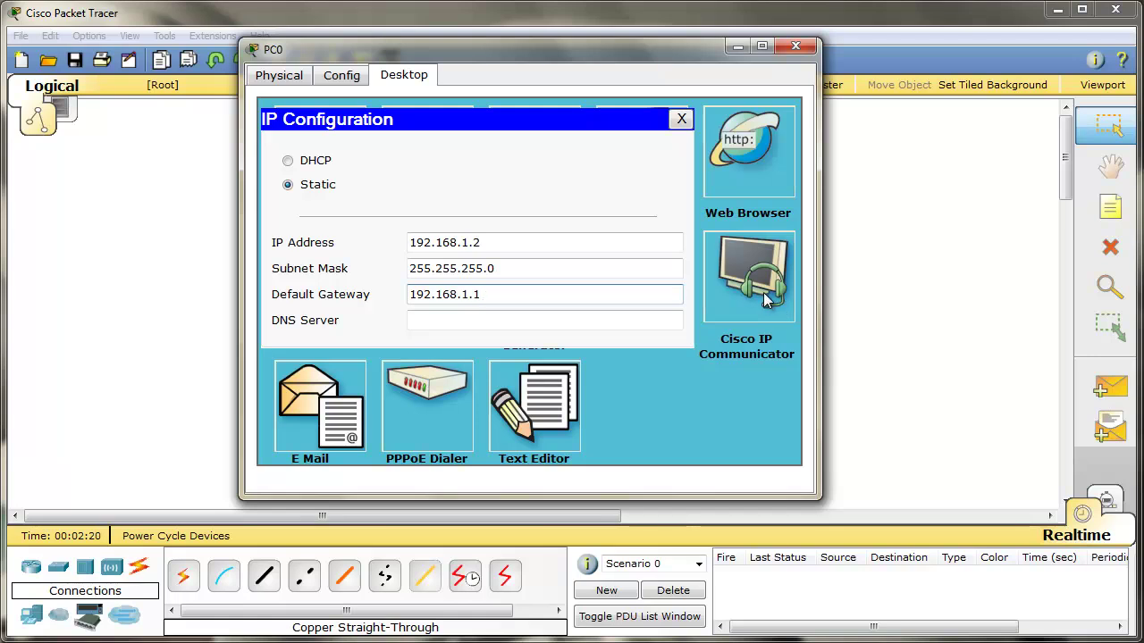
left_click(682, 120)
left_click(804, 45)
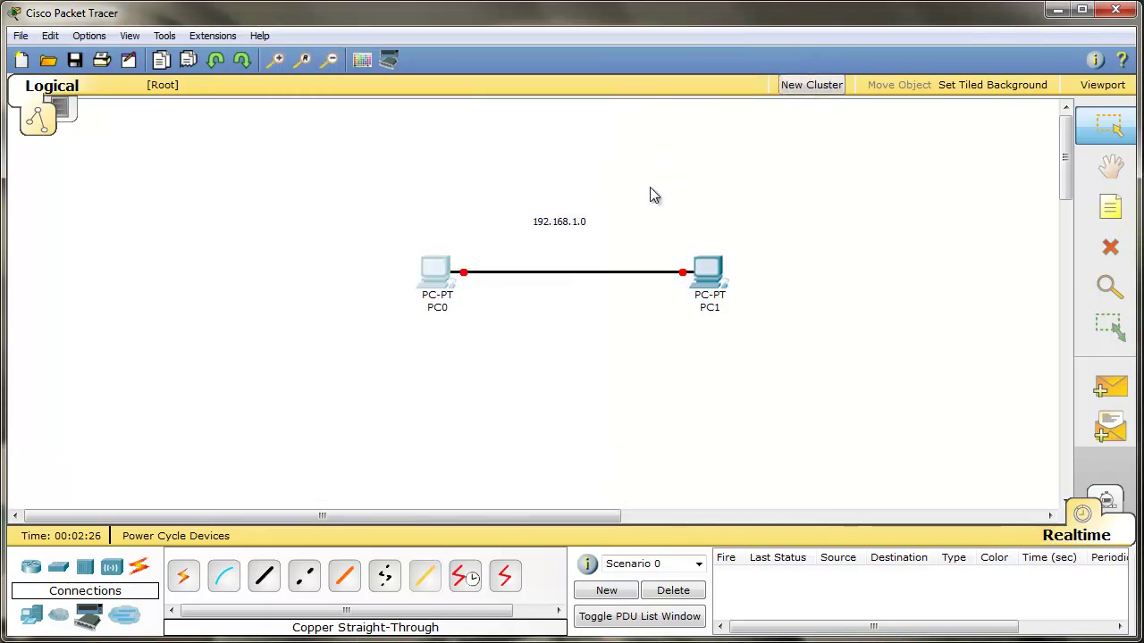
Configure PC1 with static IP address 192.168.1.3, subnet mask 255.255.255.0 and default gateway 192.168.1.1, and close its window.
left_click(715, 279)
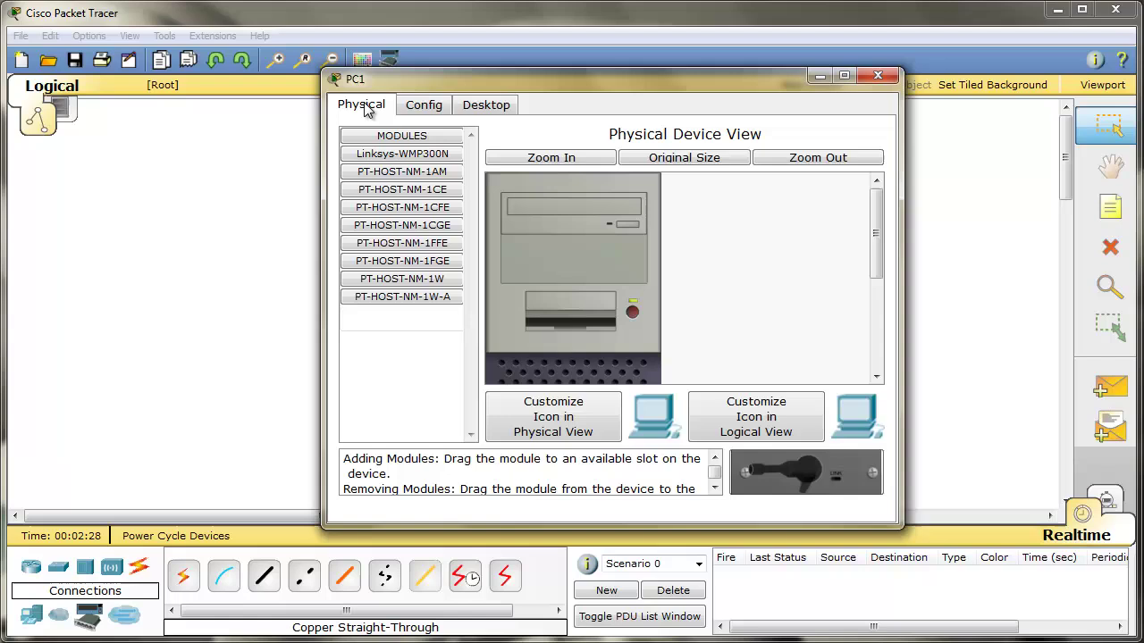
left_click(485, 105)
left_click(412, 182)
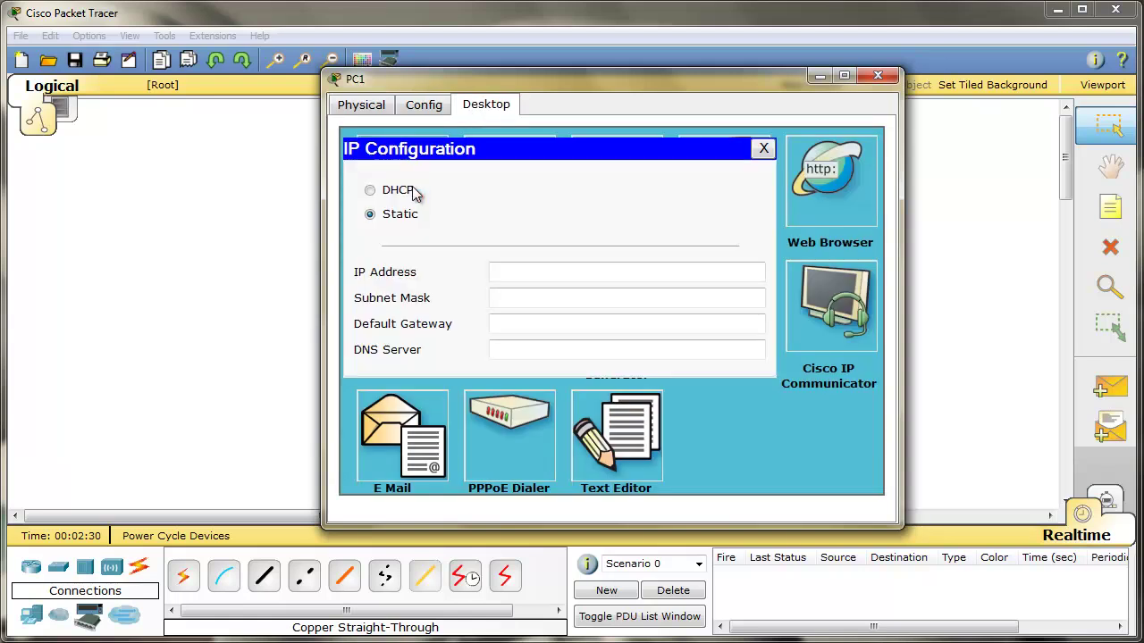
left_click(533, 271)
type("192.168.1.")
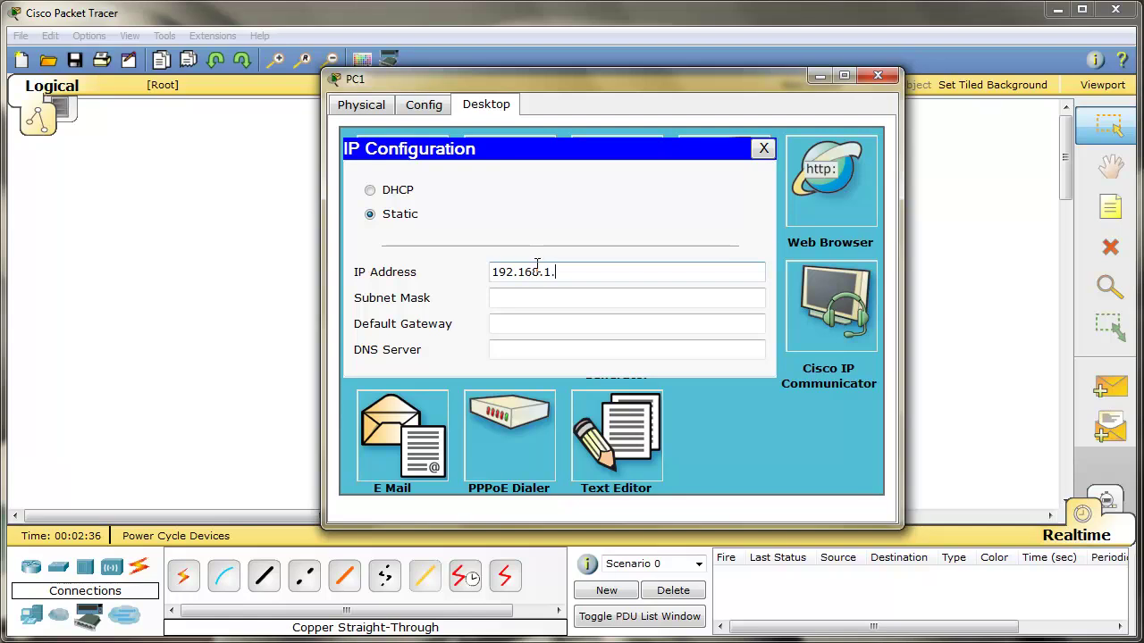
type("3")
left_click(558, 297)
left_click(540, 322)
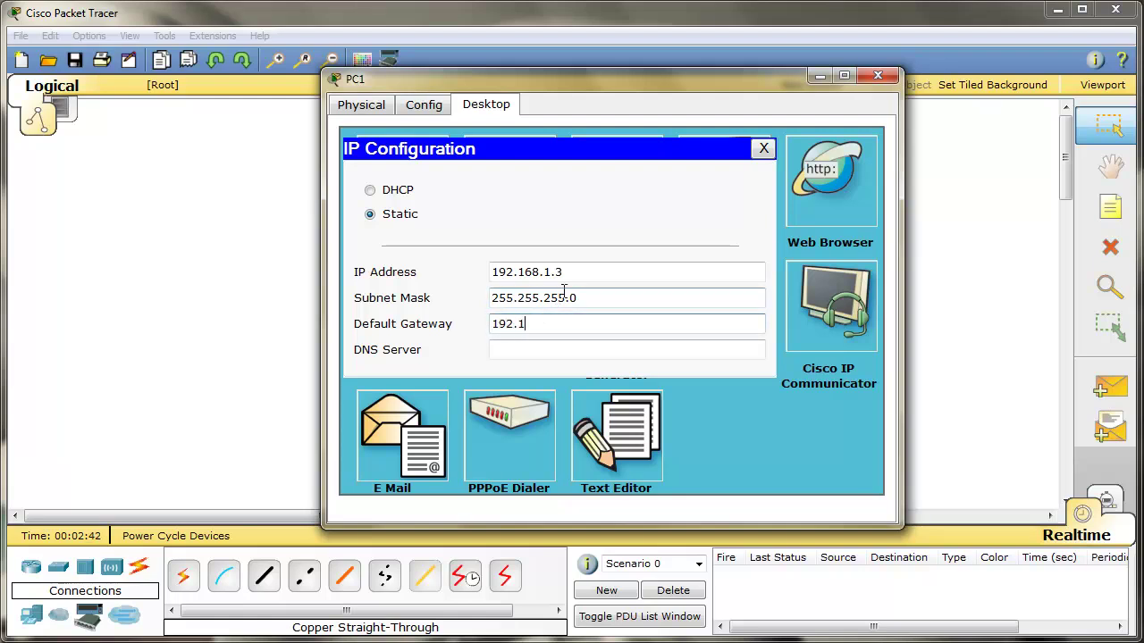
type("192.168.1.1")
left_click(763, 148)
left_click(891, 79)
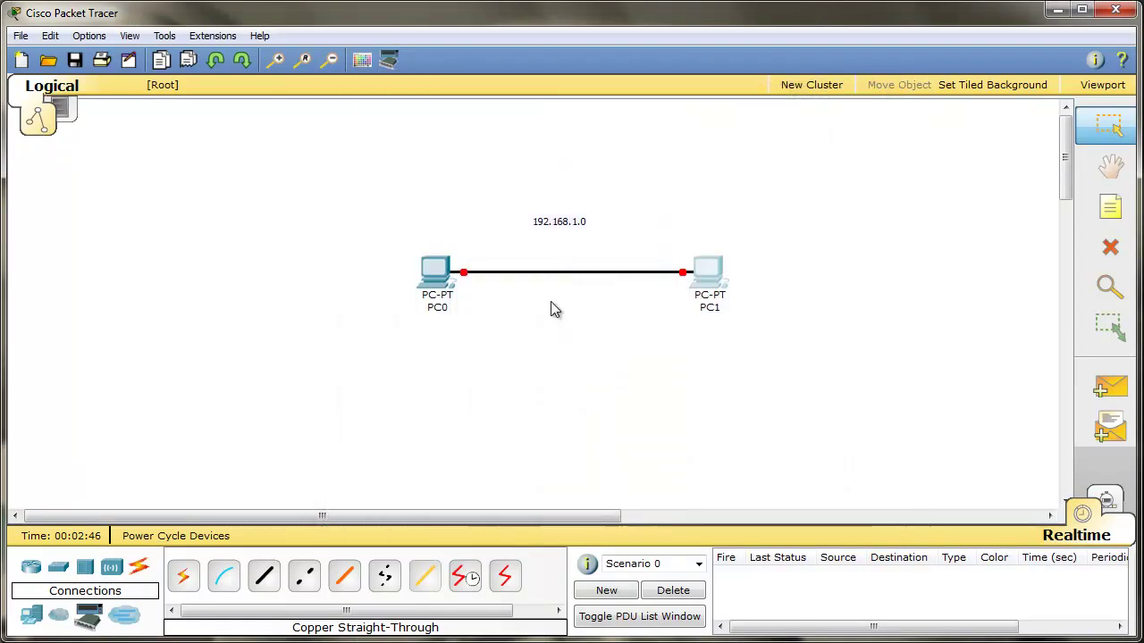
Ping 192.168.1.3 from PC0's command prompt, interrupt the ping and return to the topology.
left_click(444, 280)
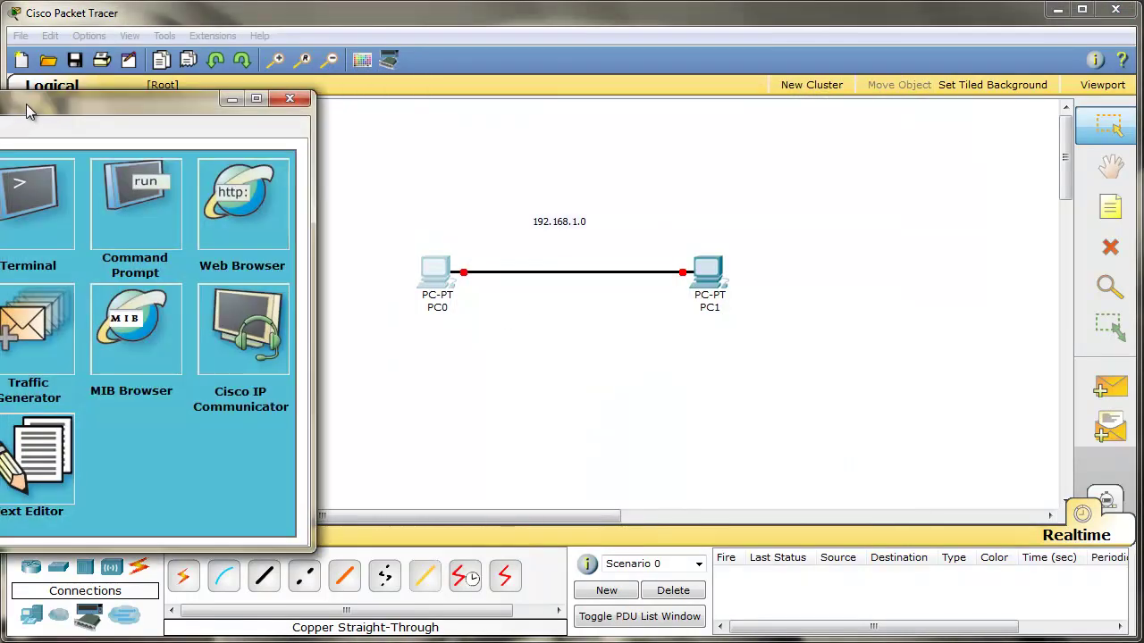
left_click_drag(26, 107, 376, 86)
left_click(451, 201)
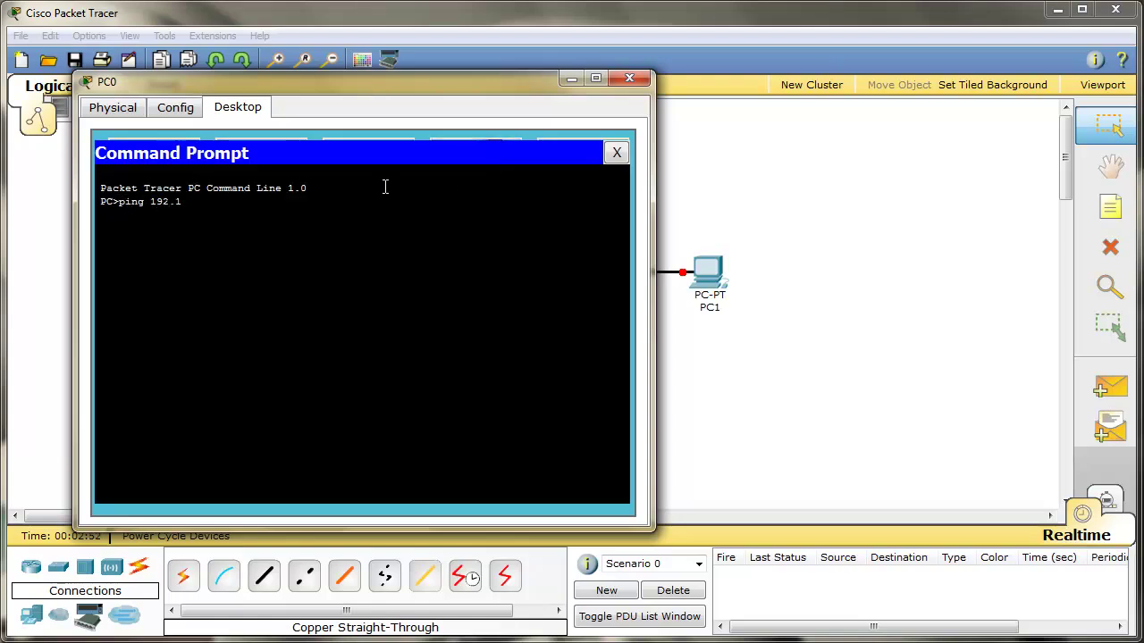
type("ping 192.168..")
type(".3")
key("Return")
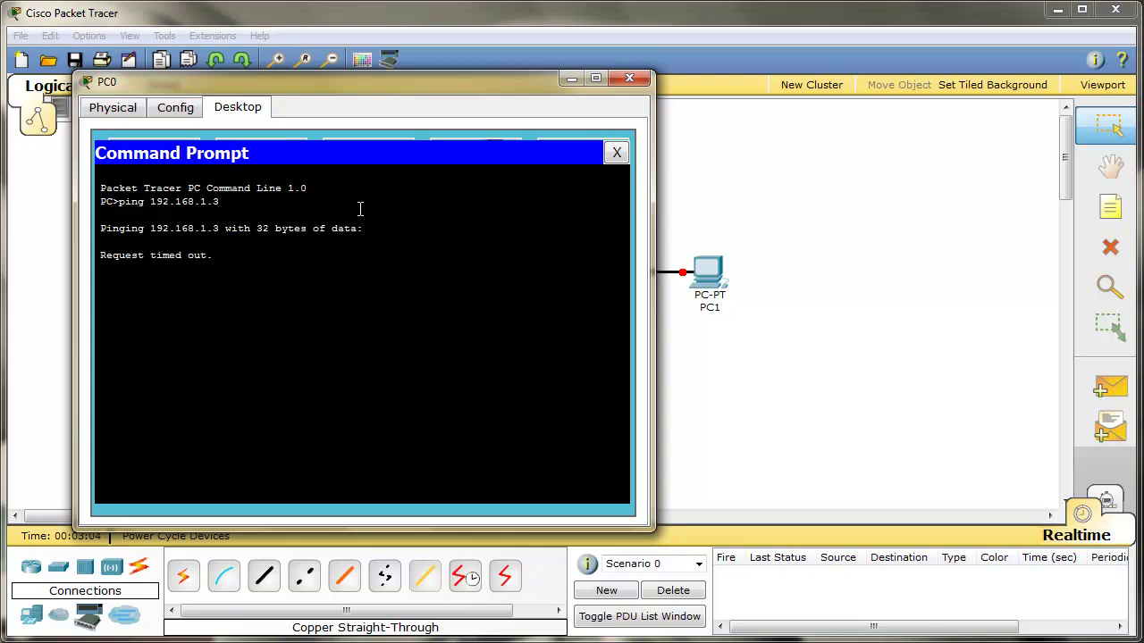
key("ctrl+c")
left_click(891, 397)
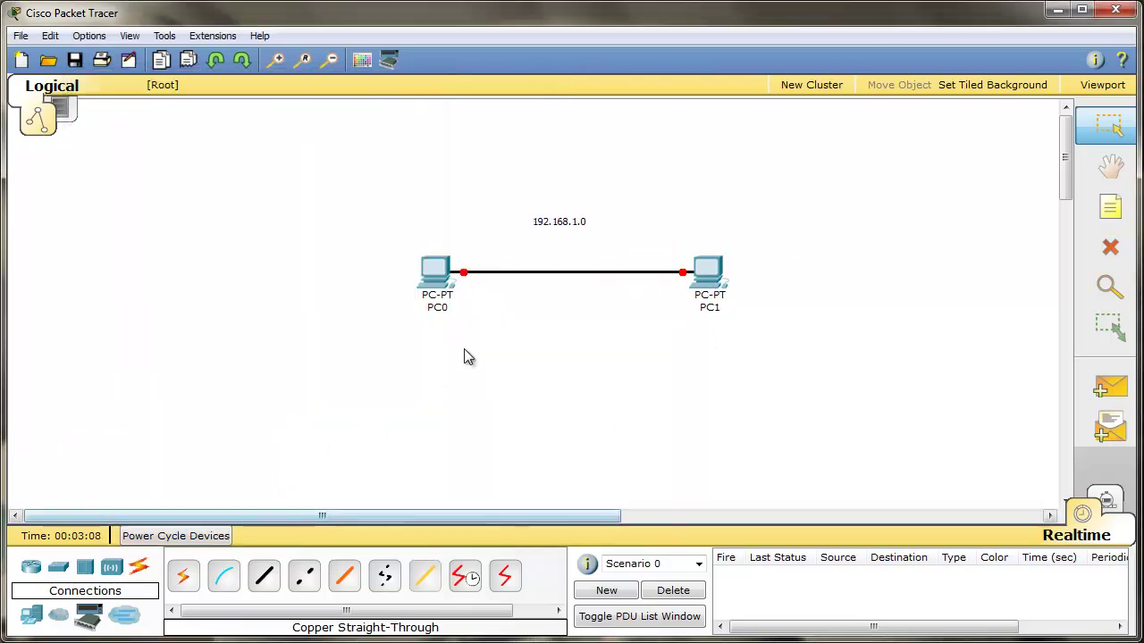
Replace the straight-through cable between PC0 and PC1 with a copper cross-over cable on their FastEthernet ports.
key("Delete")
left_click(563, 273)
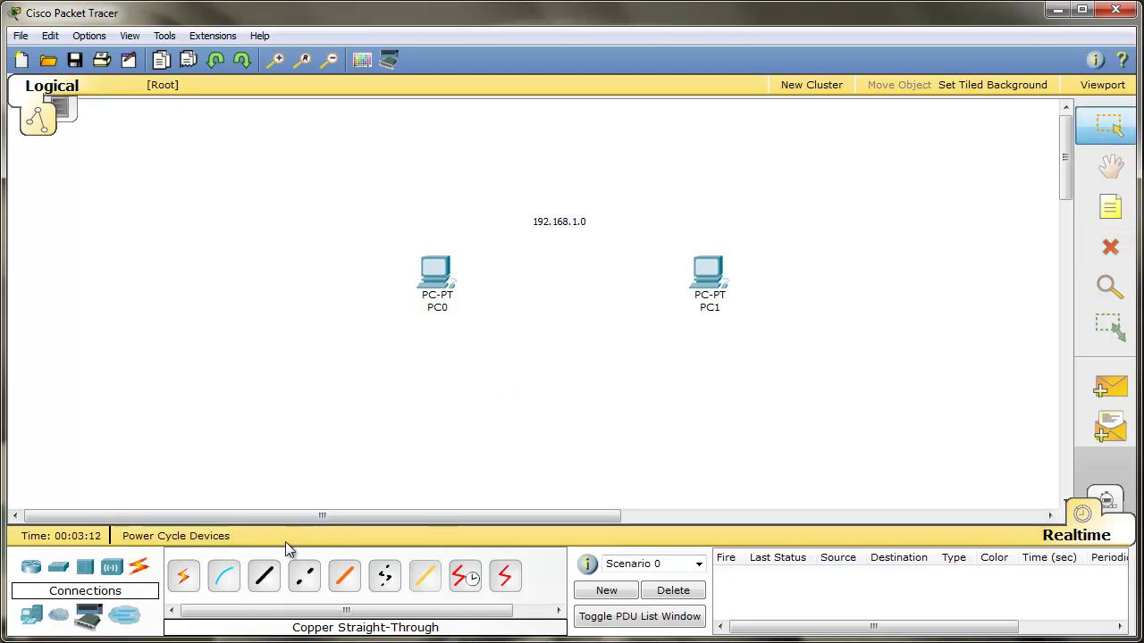
left_click(303, 576)
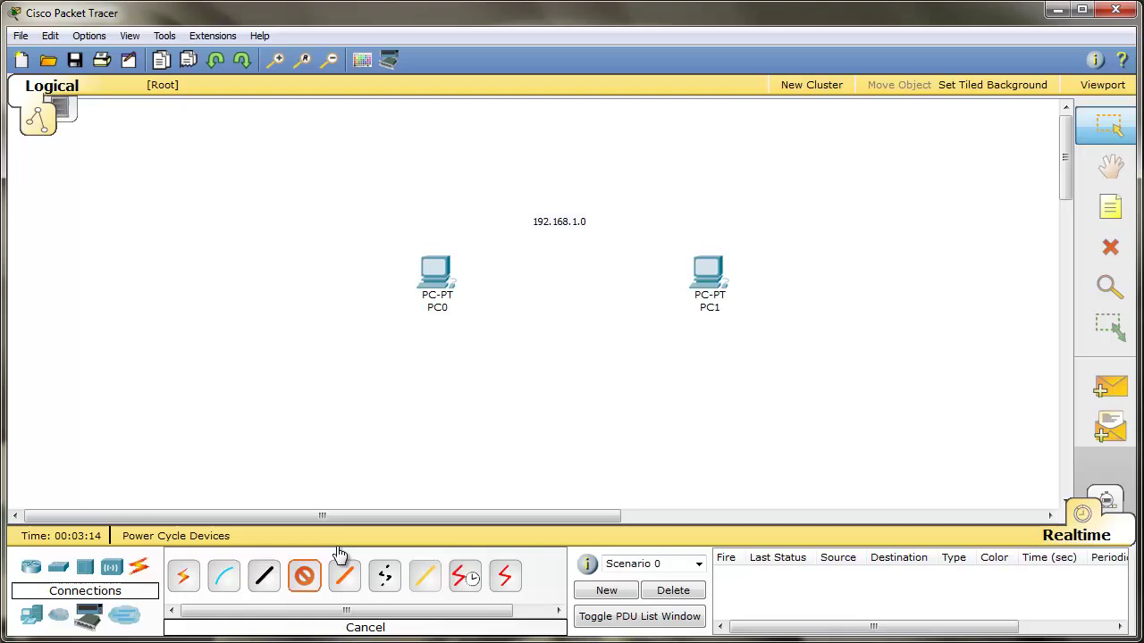
left_click(431, 290)
left_click(433, 287)
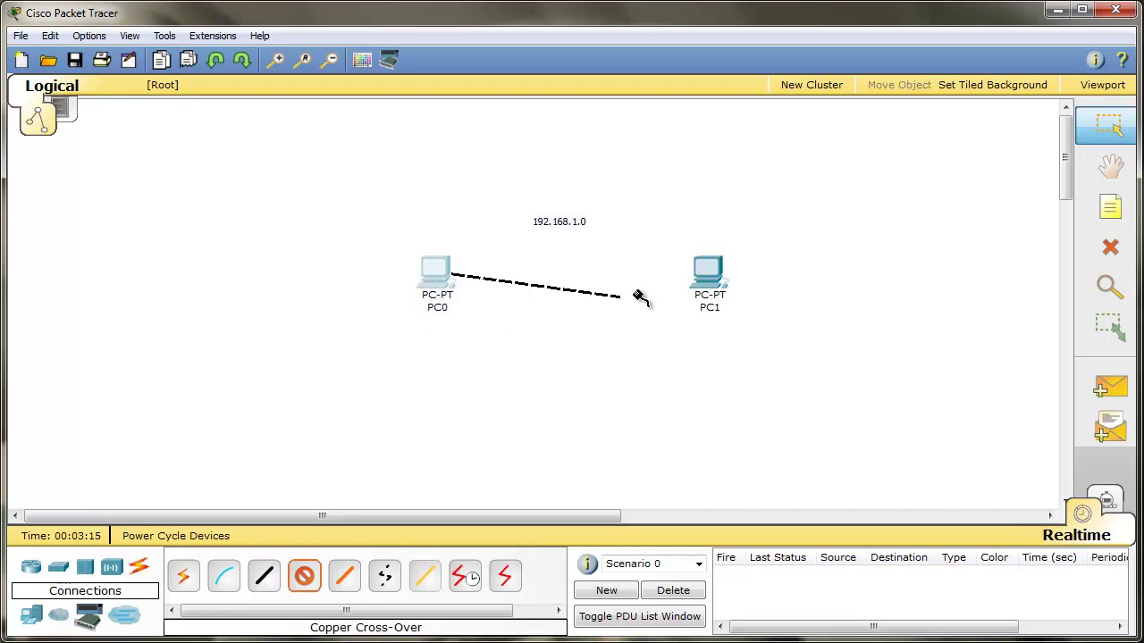
left_click(706, 279)
left_click(723, 286)
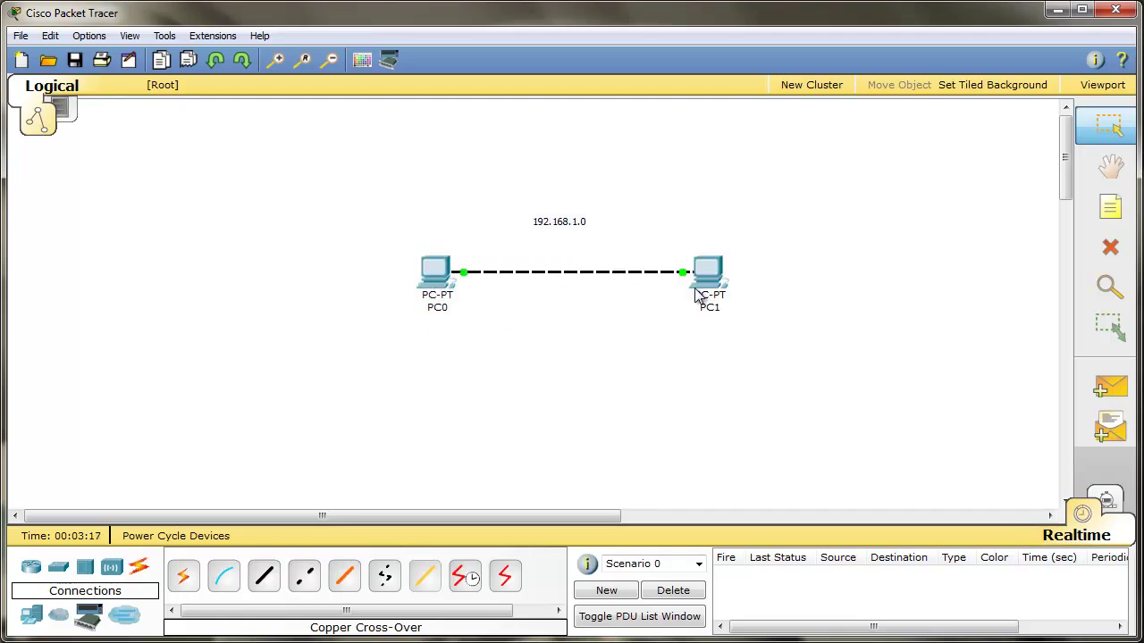
Rerun the ping to 192.168.1.3 from PC0's command prompt, check the replies and close the PC0 window.
left_click(438, 268)
key("Up")
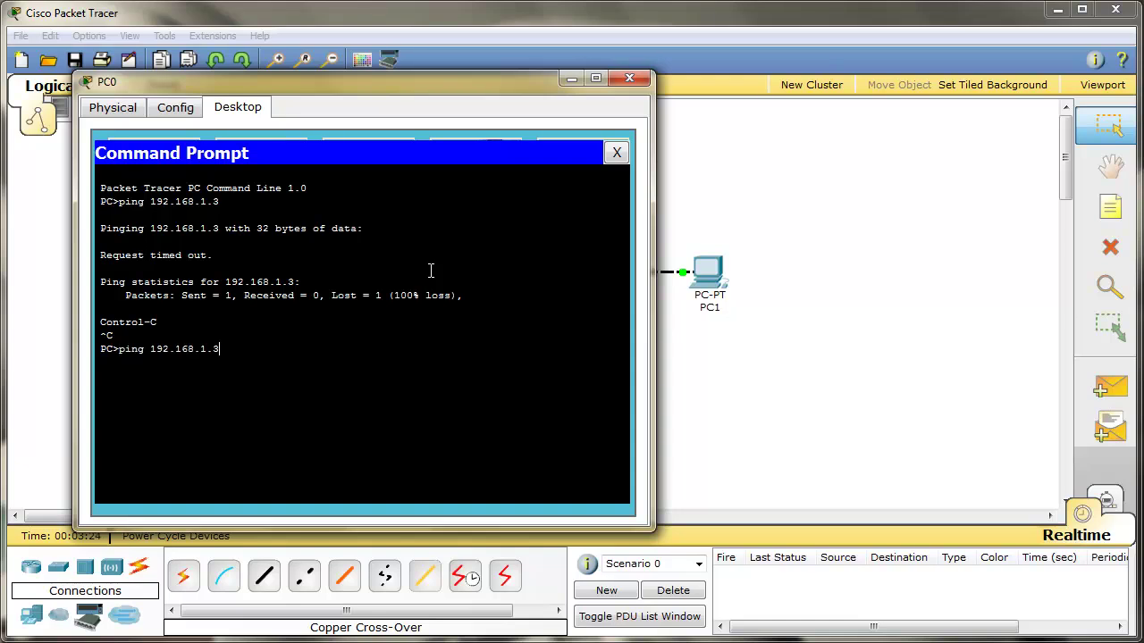
key("Return")
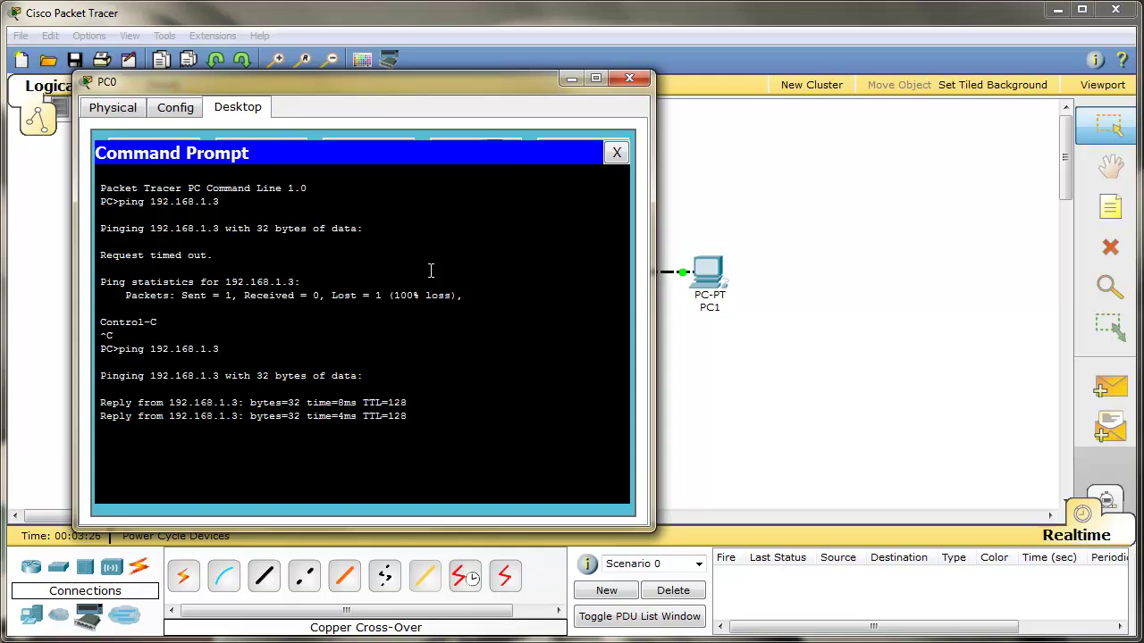
left_click_drag(420, 415, 191, 416)
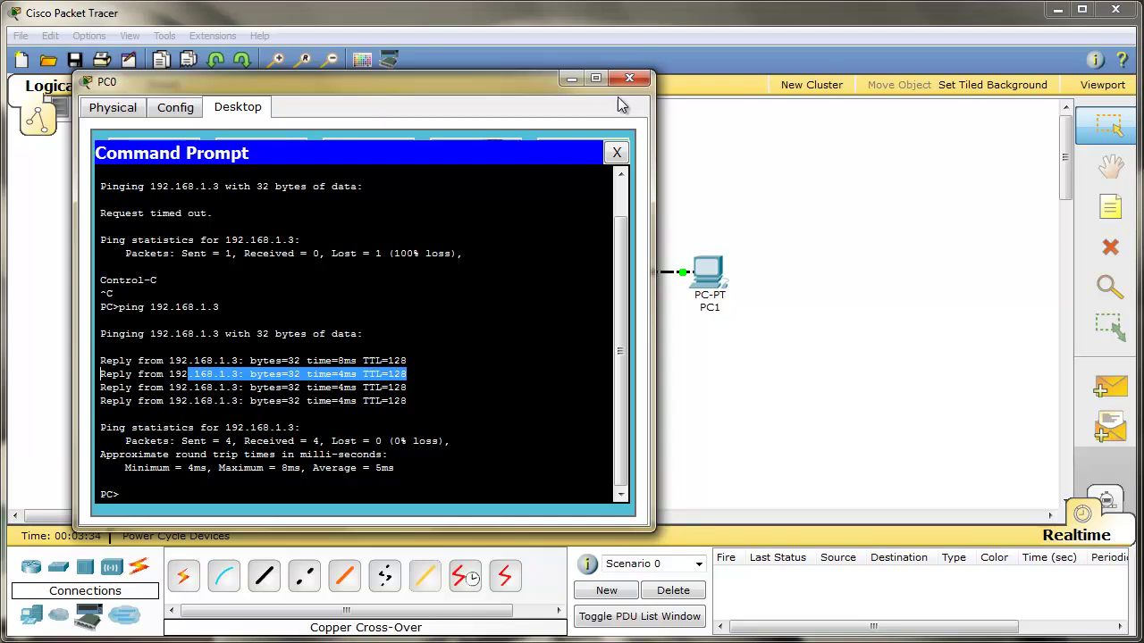
left_click(616, 153)
left_click(629, 78)
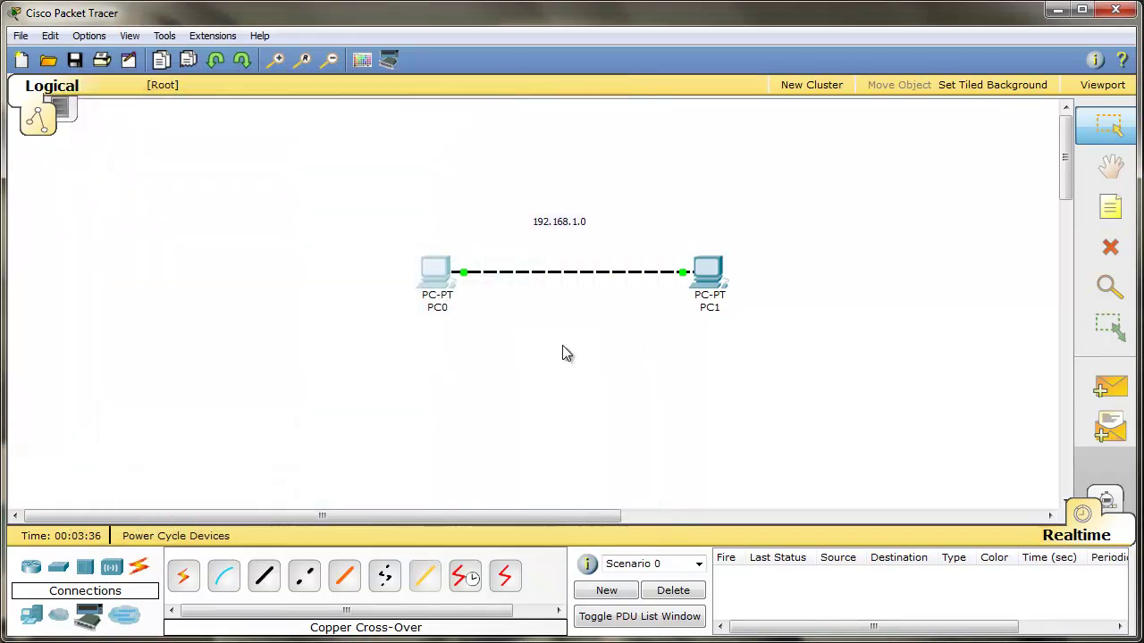
Delete the cross-over cable between the PCs and place a 2950-24 switch above the 192.168.1.0 note.
left_click_drag(543, 241, 604, 349)
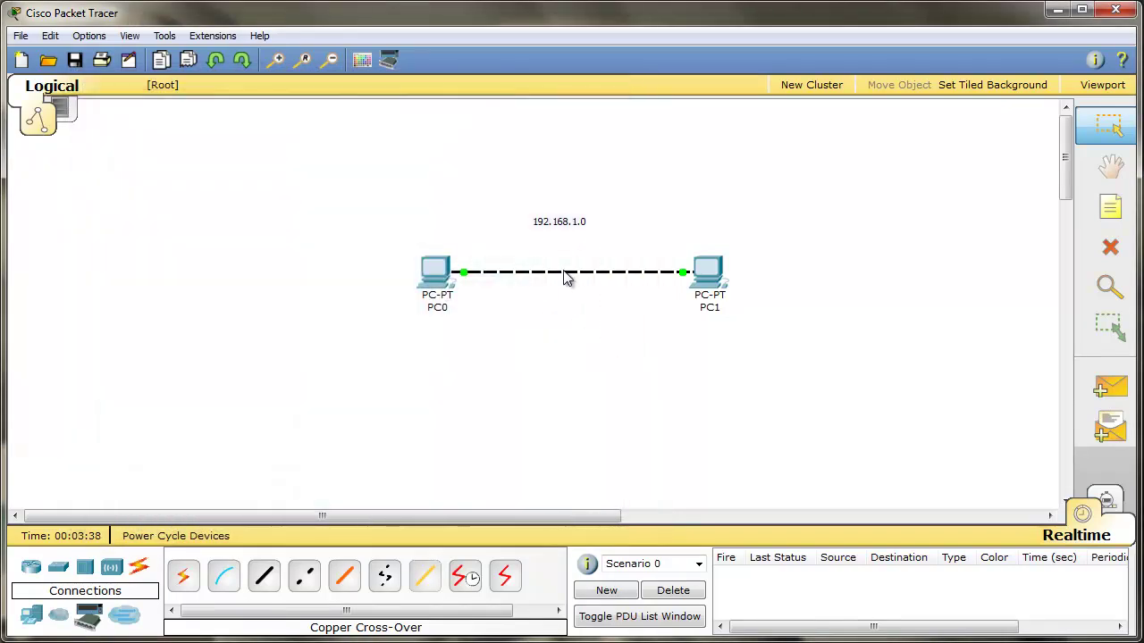
key("Delete")
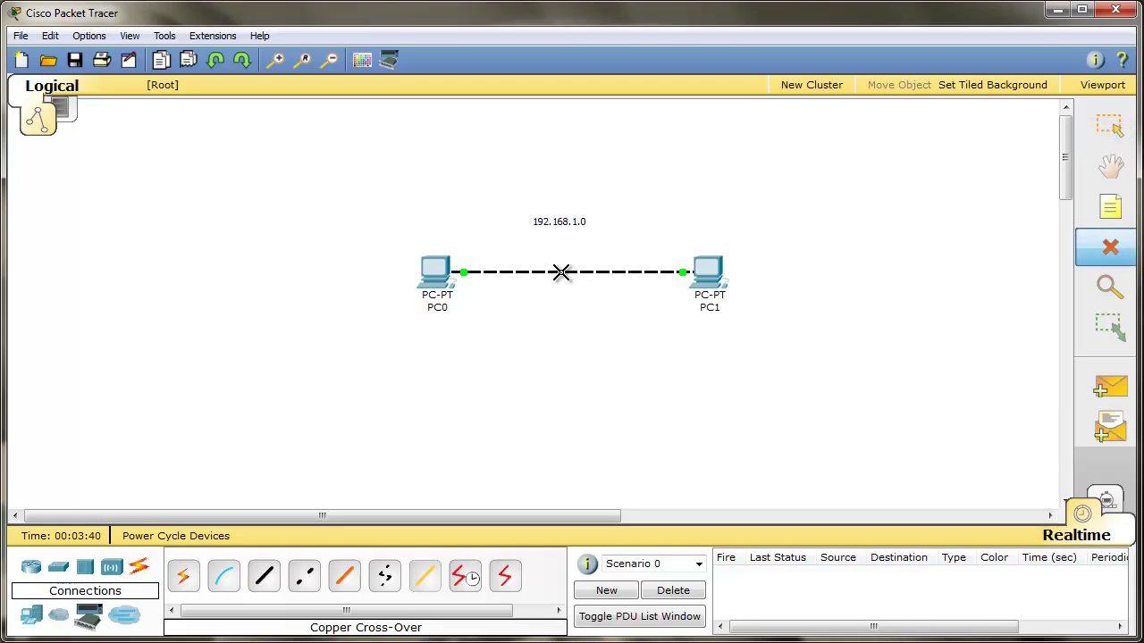
left_click(561, 271)
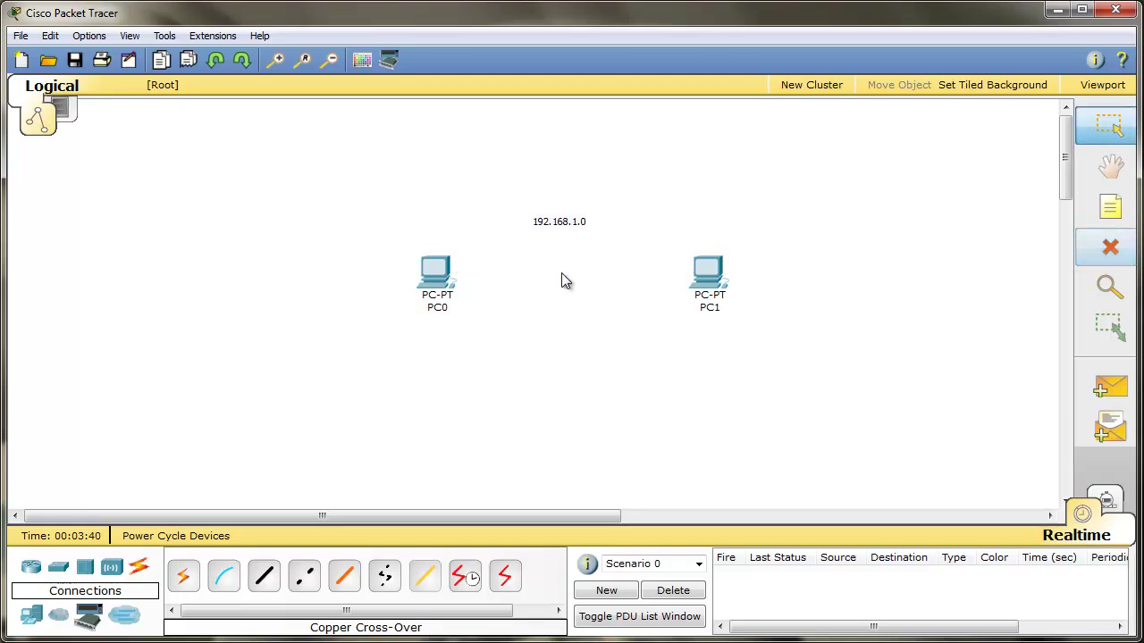
left_click(61, 567)
left_click_drag(195, 577, 563, 172)
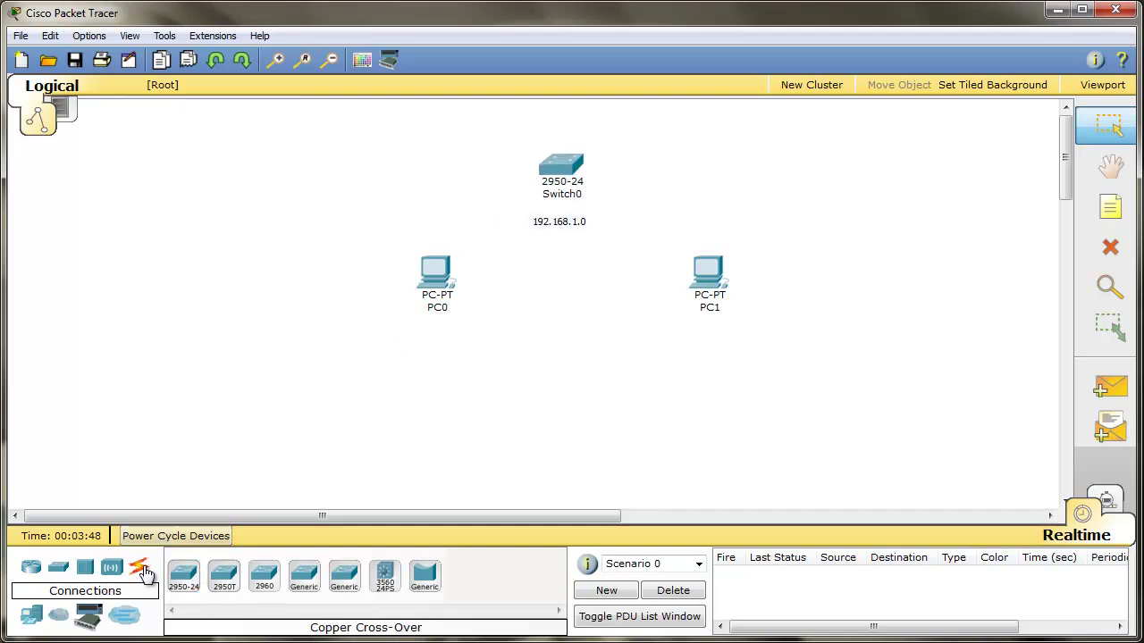
Connect PC0's FastEthernet port to the switch with a copper straight-through cable.
left_click(141, 569)
left_click(267, 579)
left_click(436, 270)
left_click(431, 290)
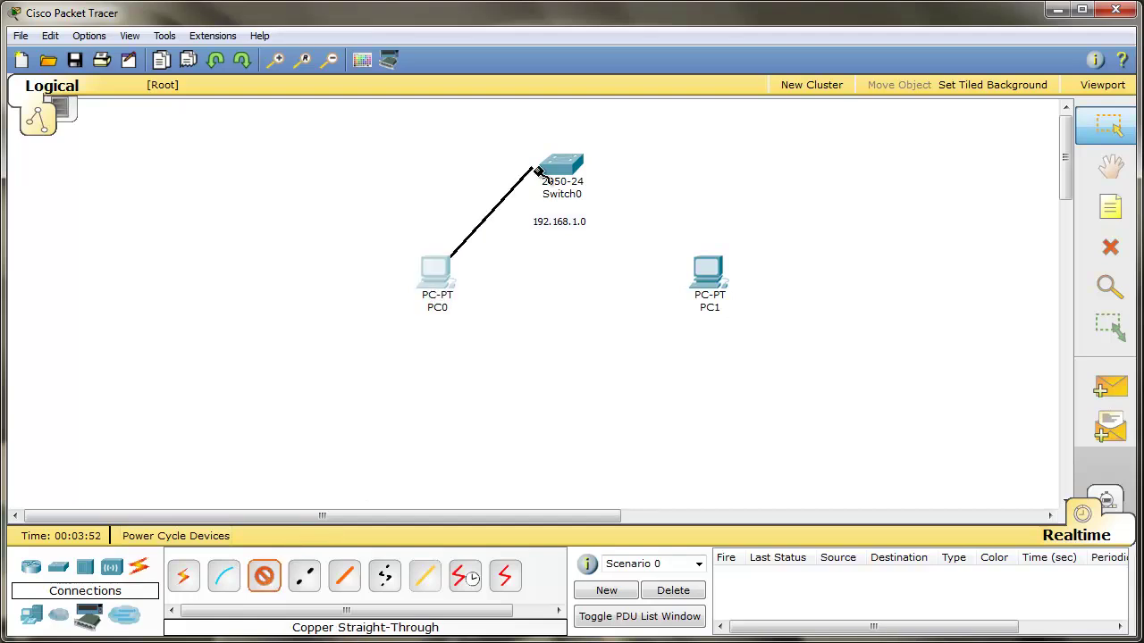
left_click(544, 171)
left_click(548, 188)
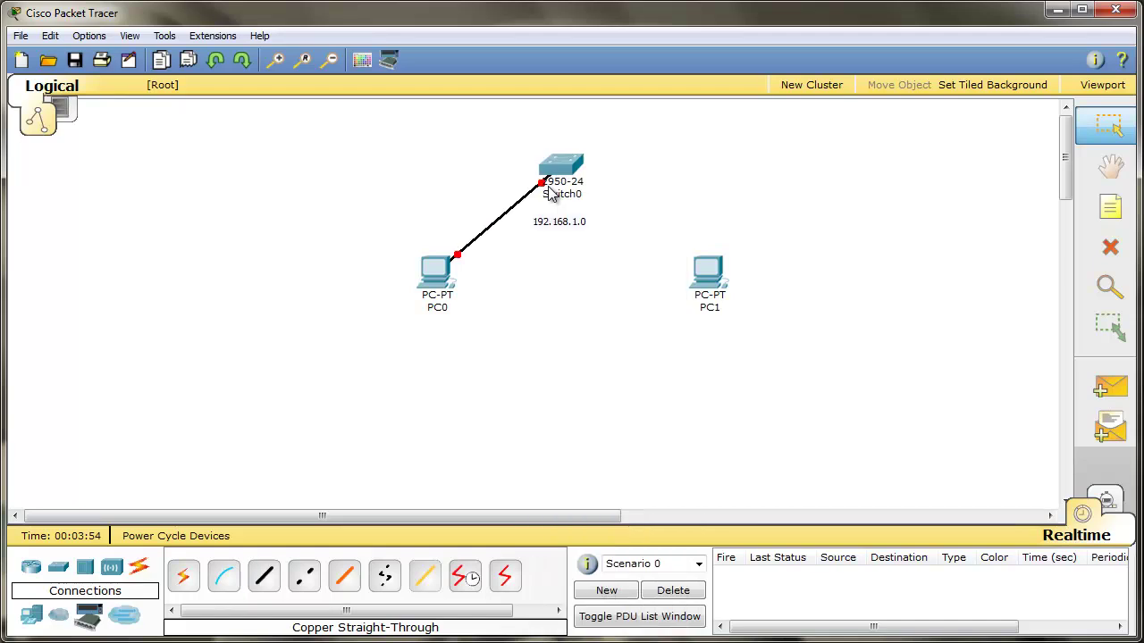
Connect PC1's FastEthernet port to the switch's FastEthernet0/2 port with a copper straight-through cable.
left_click(265, 576)
left_click(711, 286)
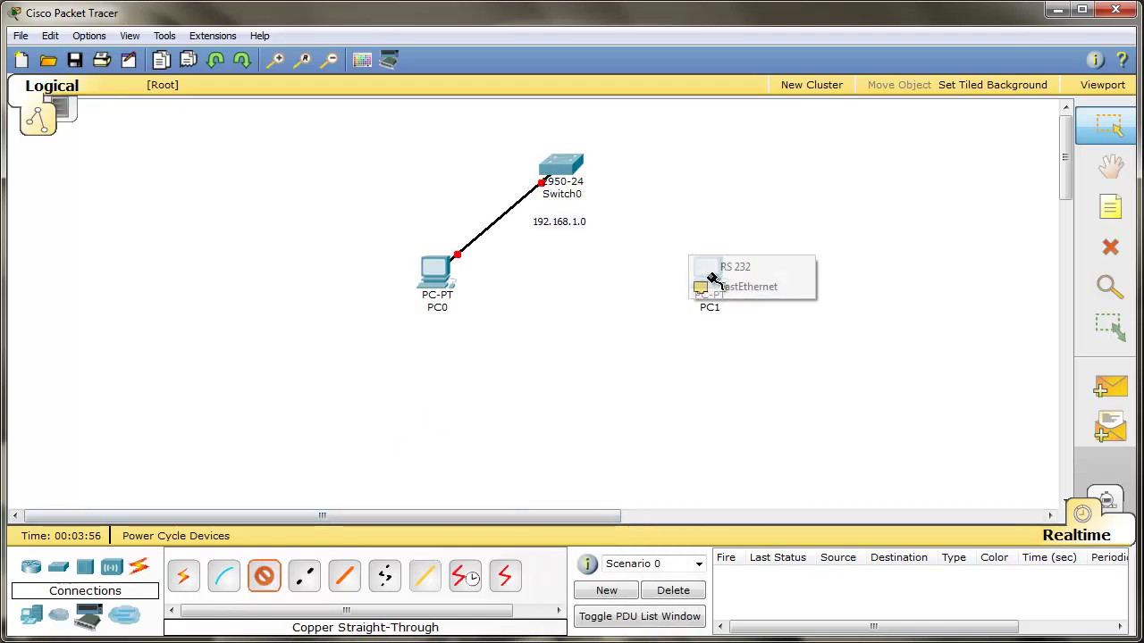
left_click(706, 287)
left_click(571, 165)
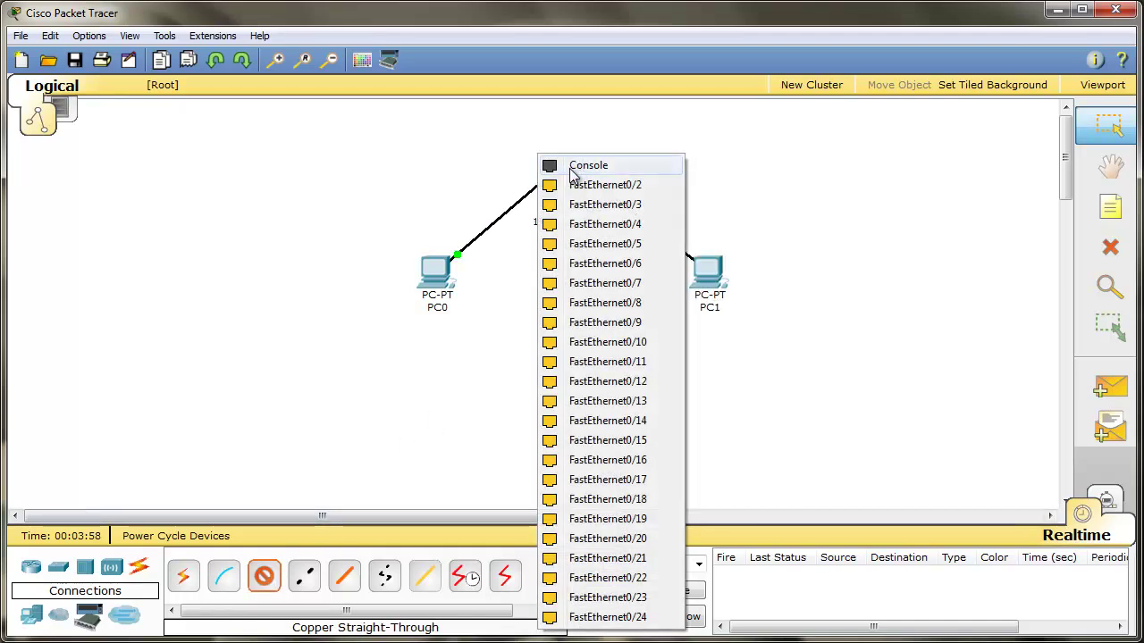
left_click(550, 183)
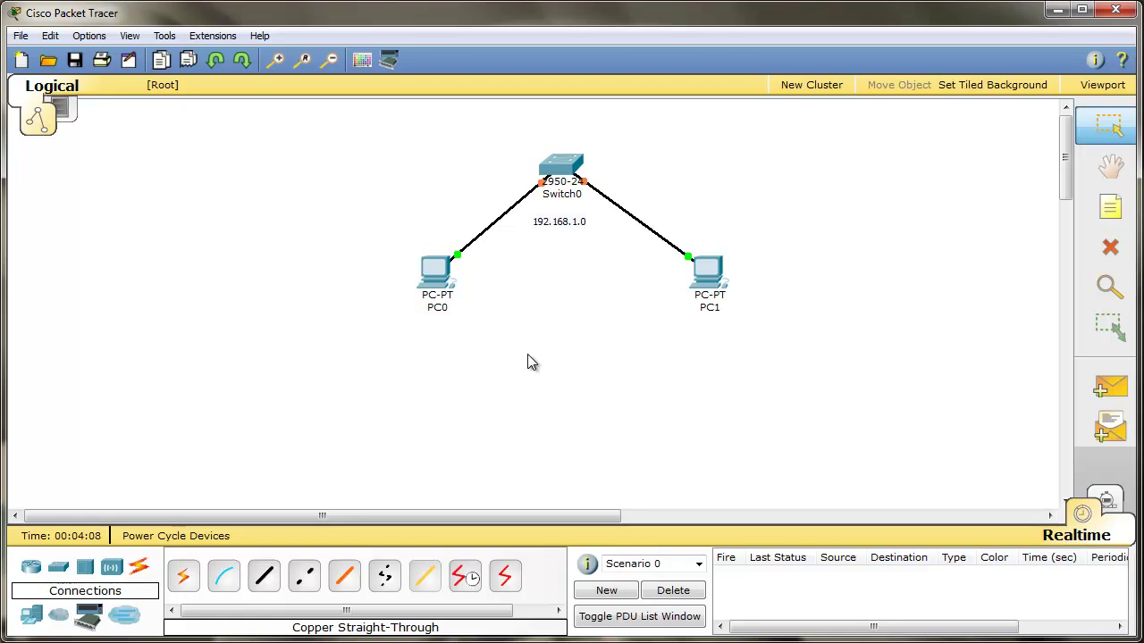
Move the switch, both PCs and the 192.168.1.0 note together lower in the workspace.
left_click_drag(372, 155, 940, 437)
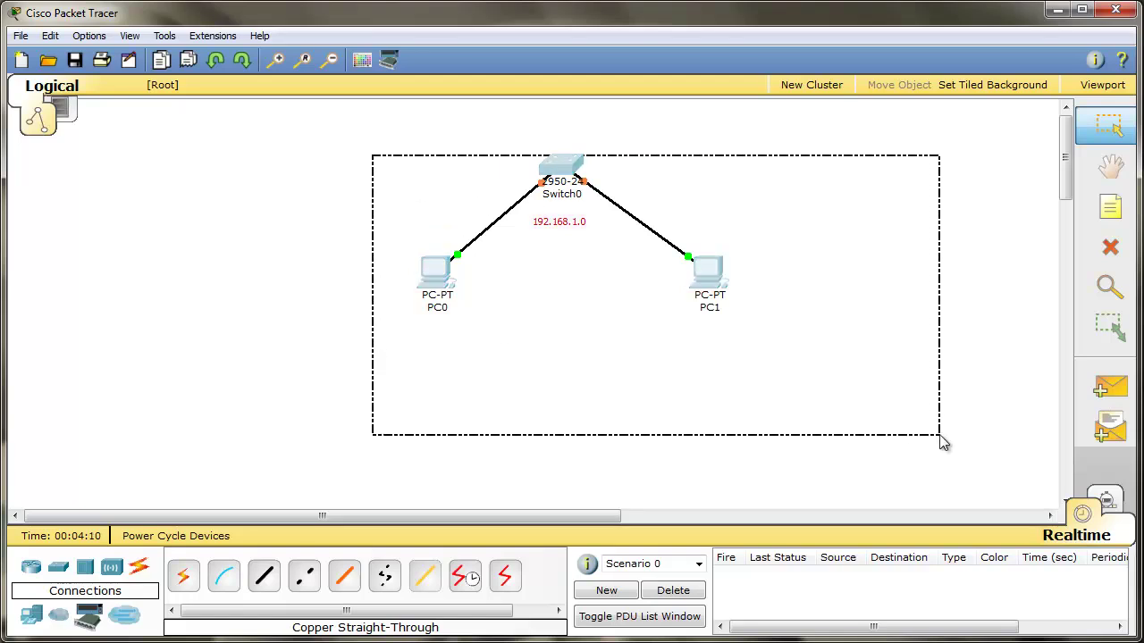
left_click_drag(555, 169, 561, 297)
left_click(830, 282)
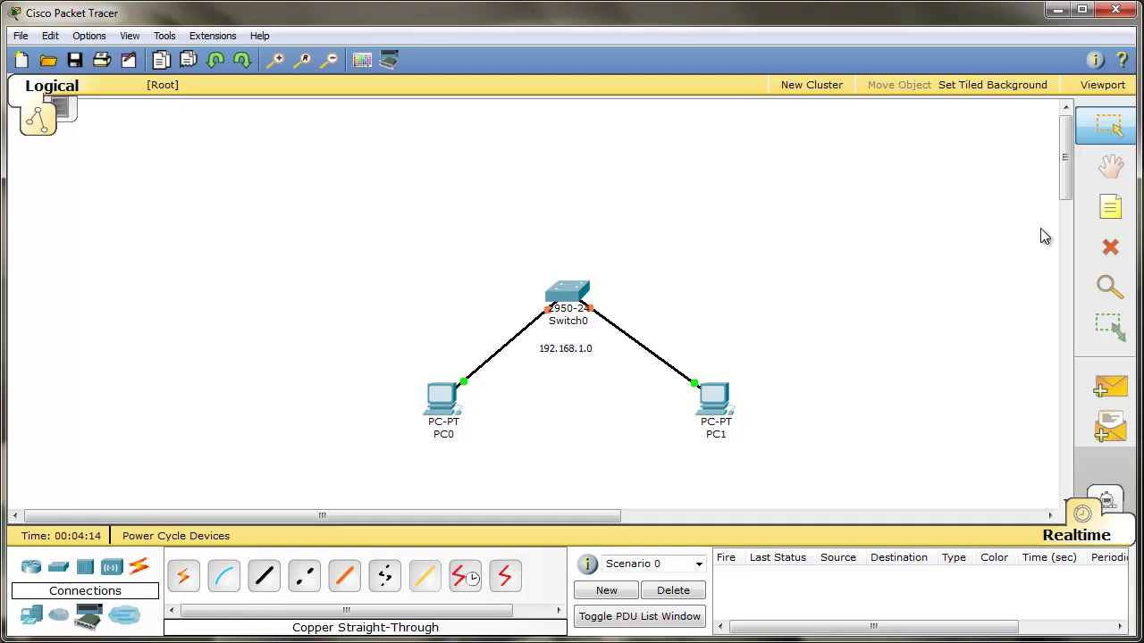
Add a text note reading 192.168.2.0 in the empty space above the switch.
left_click(1109, 207)
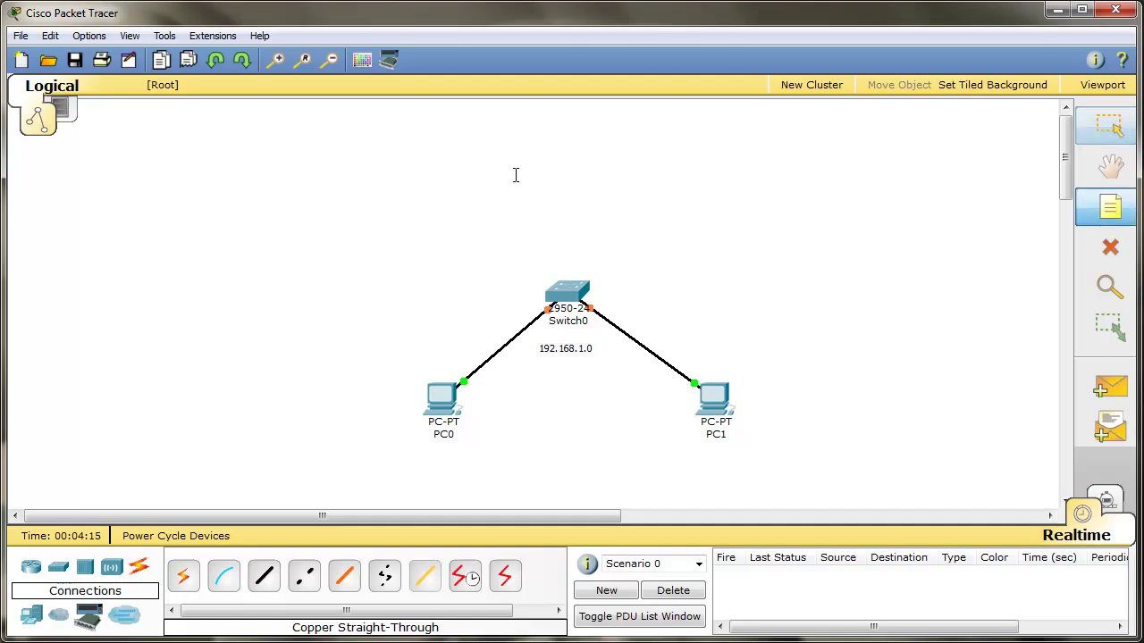
left_click(542, 134)
type("192.168.2.0")
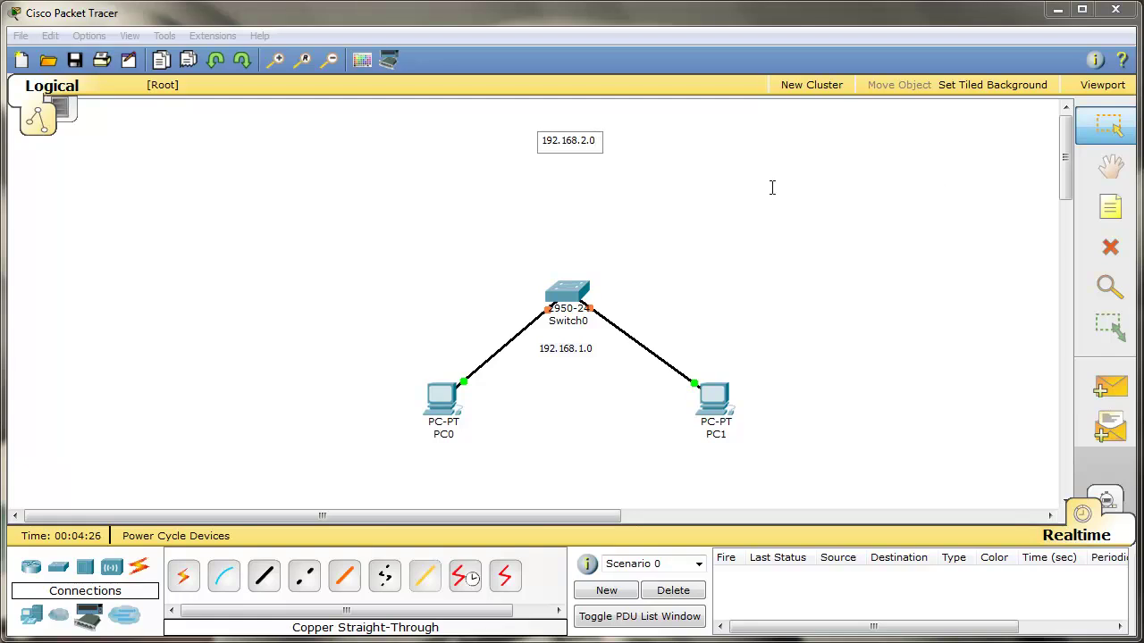
left_click(748, 213)
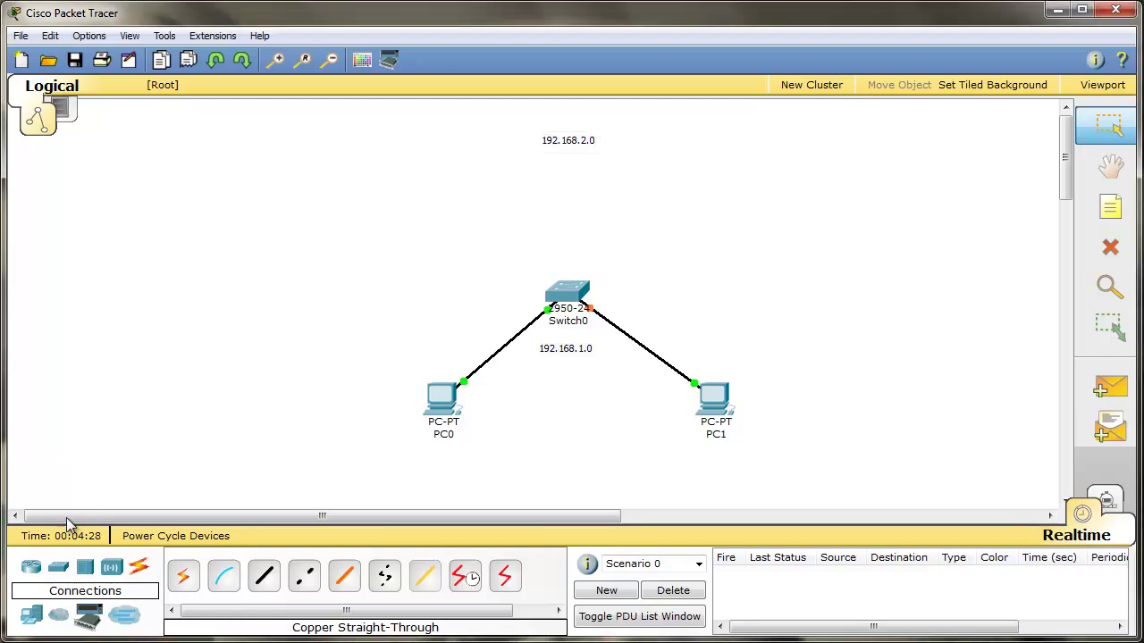
Place a generic PC beside the 192.168.2.0 note and a 2811 router between that note and the switch.
left_click(31, 615)
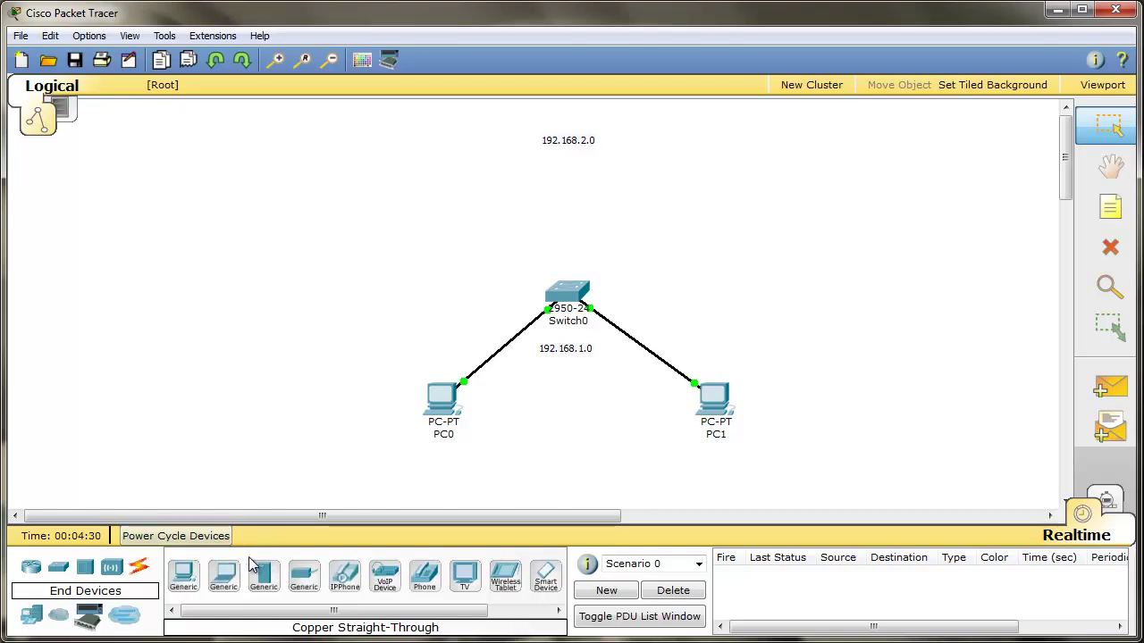
left_click_drag(191, 577, 479, 158)
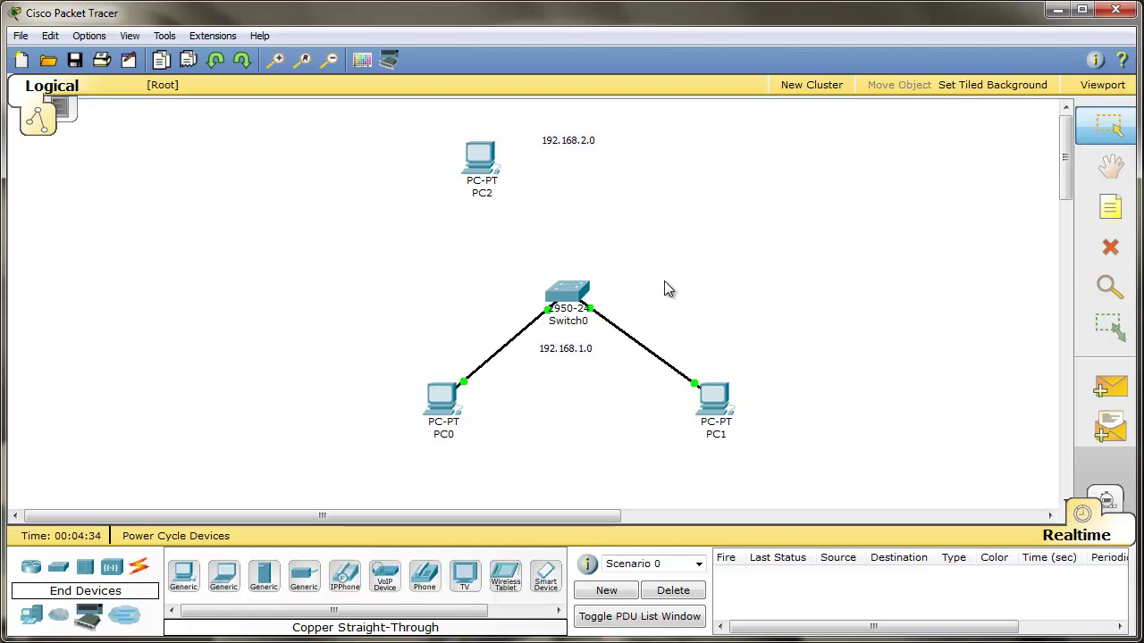
left_click(31, 567)
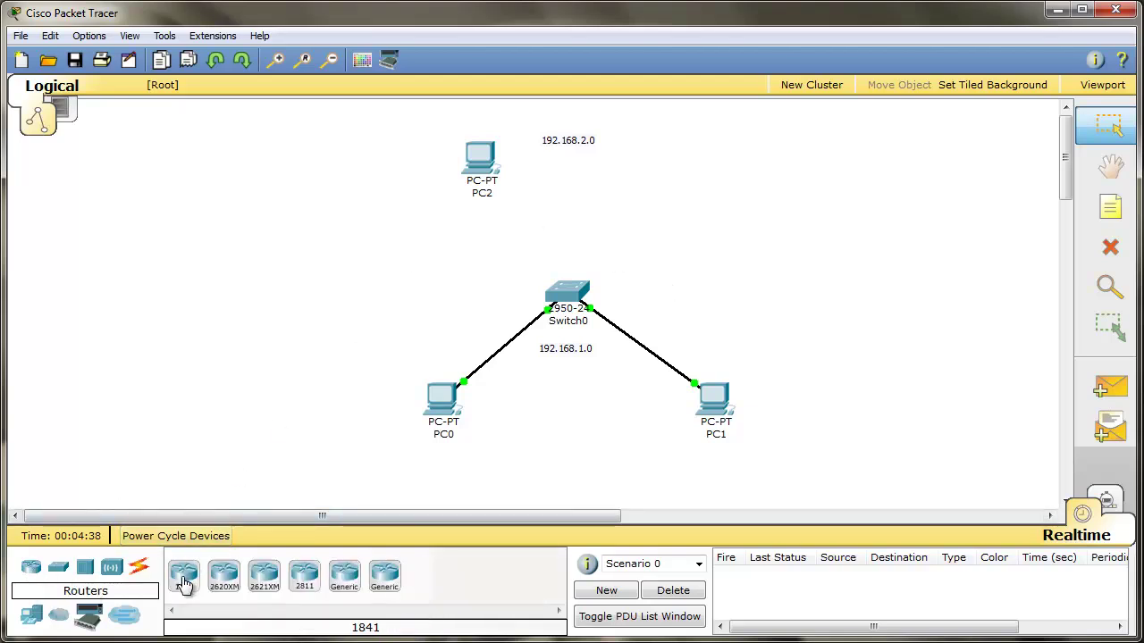
left_click_drag(302, 581, 566, 224)
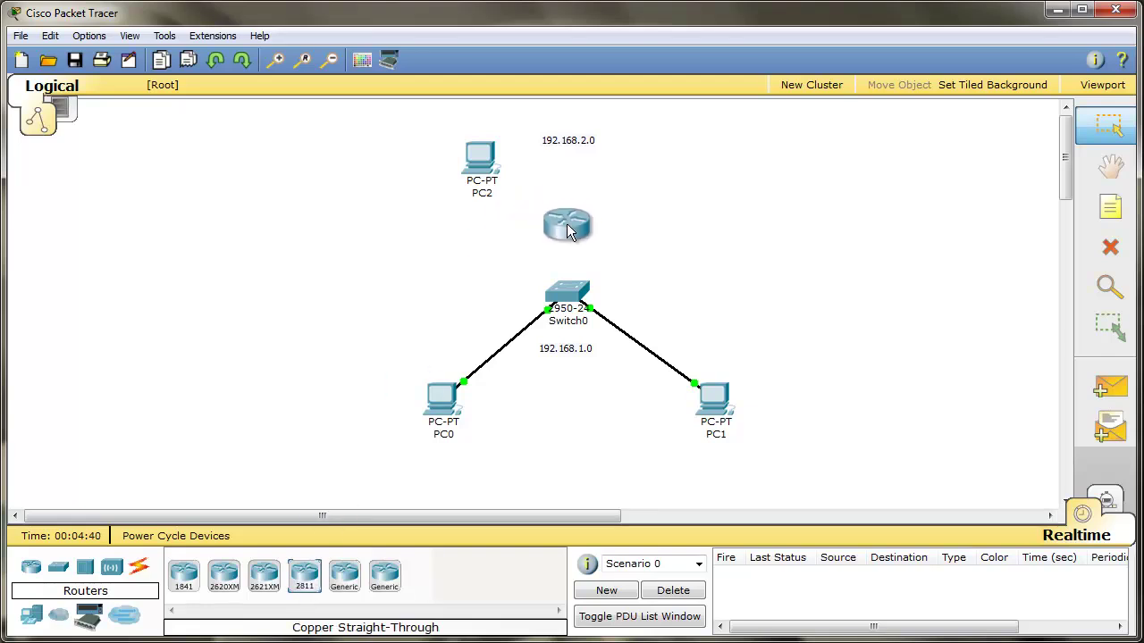
Shift the switch with PC0, PC1 and the 192.168.1.0 note slightly down to make room below the router.
left_click_drag(349, 319, 807, 461)
left_click_drag(566, 298, 567, 335)
left_click(708, 313)
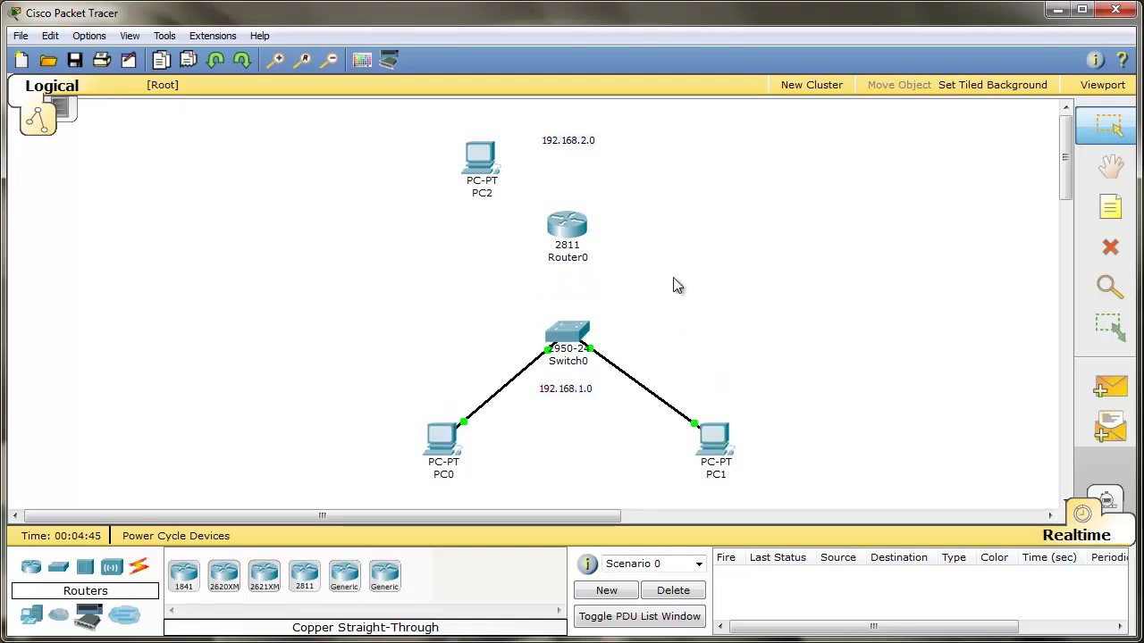
Configure PC2 with static IP address 192.168.2.2, subnet mask 255.255.255.0 and default gateway 192.168.2.1, and close its window.
left_click(480, 158)
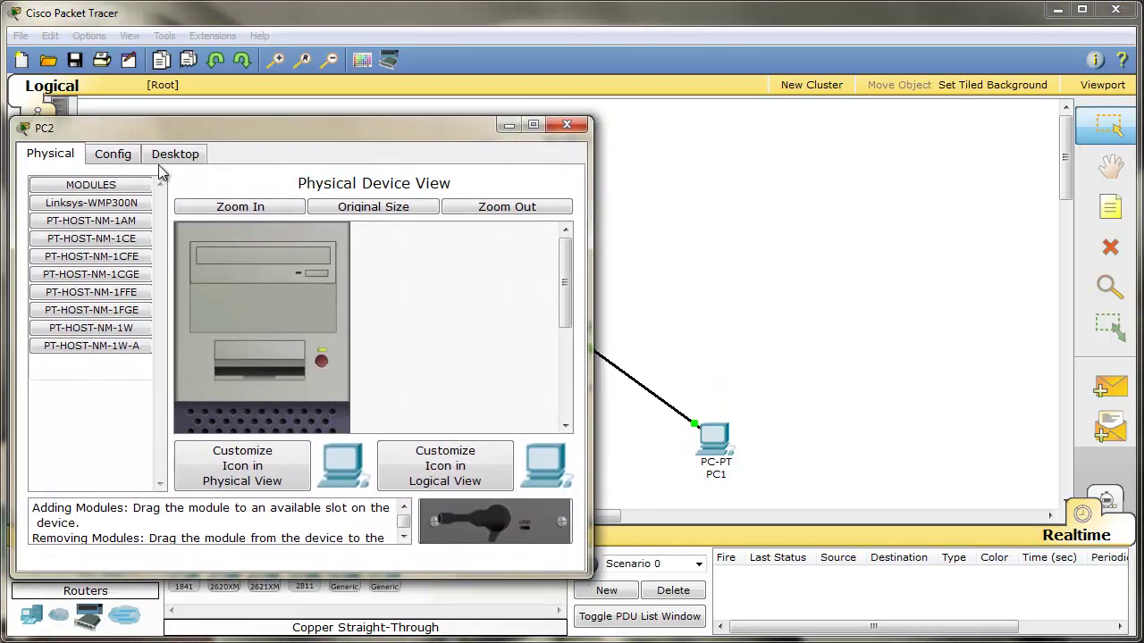
left_click(173, 155)
left_click(79, 214)
left_click(205, 324)
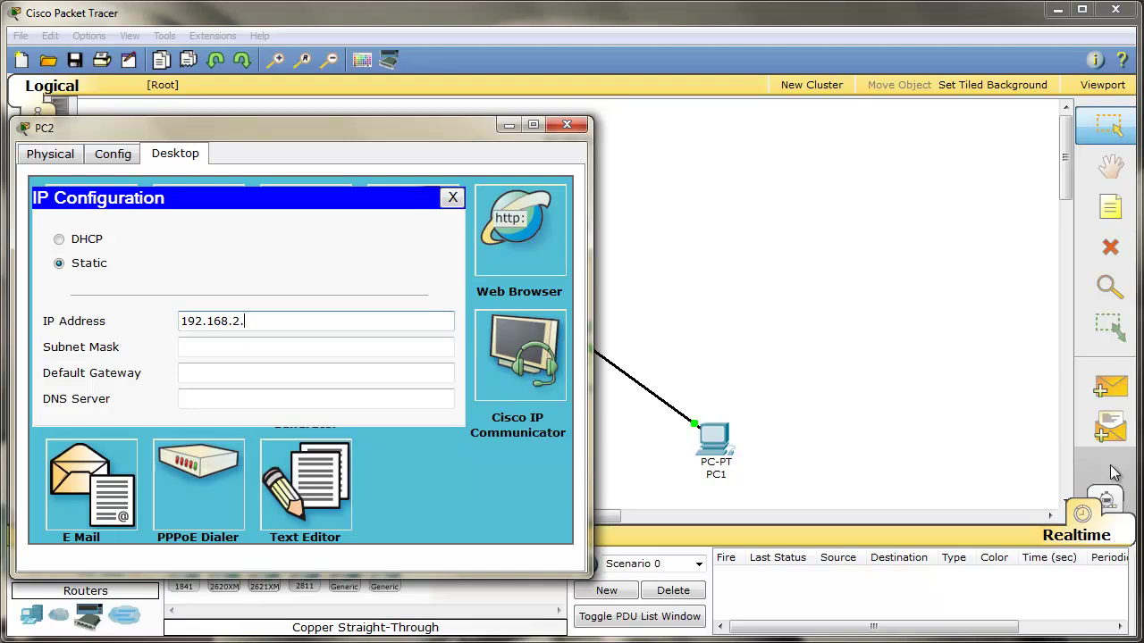
type("2")
left_click(212, 347)
left_click(195, 379)
type("192.")
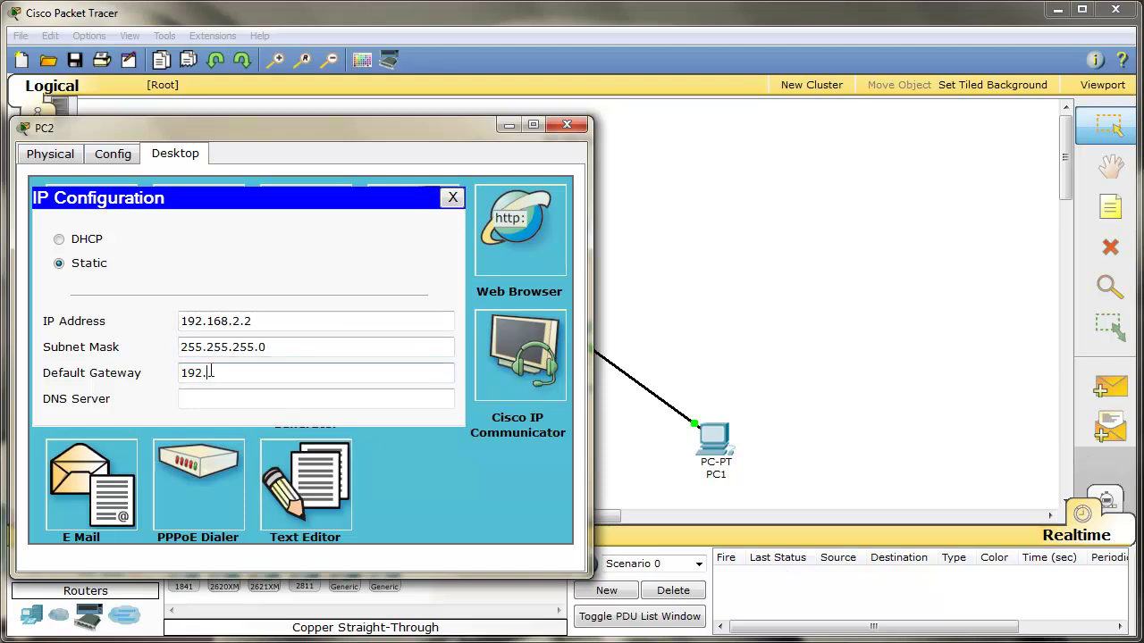
type("168.2.1")
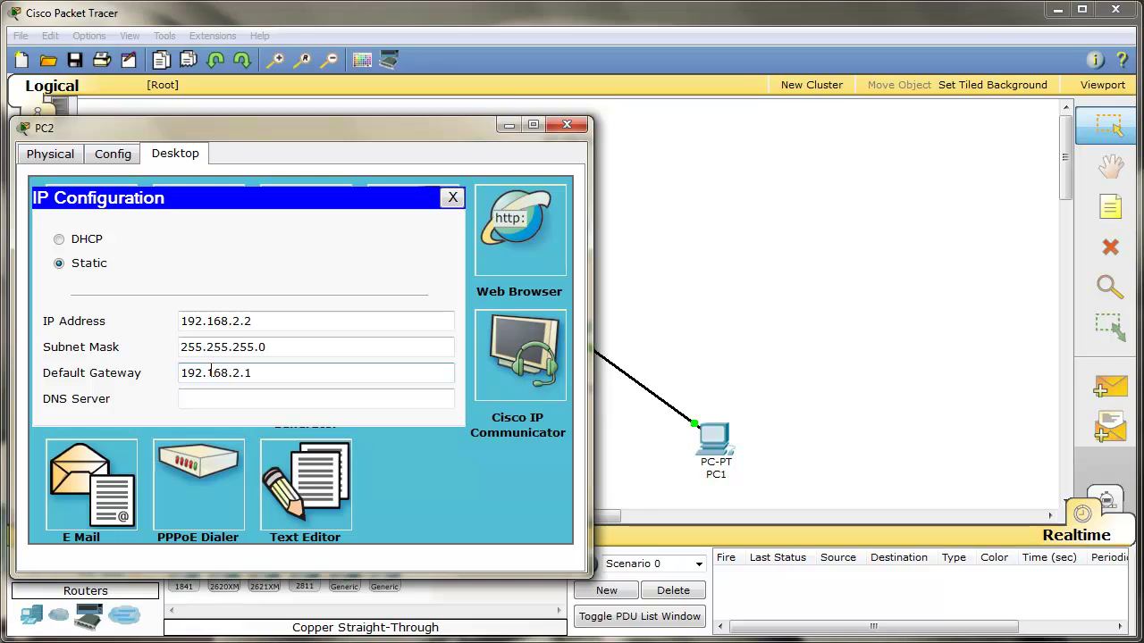
left_click(452, 197)
left_click(577, 131)
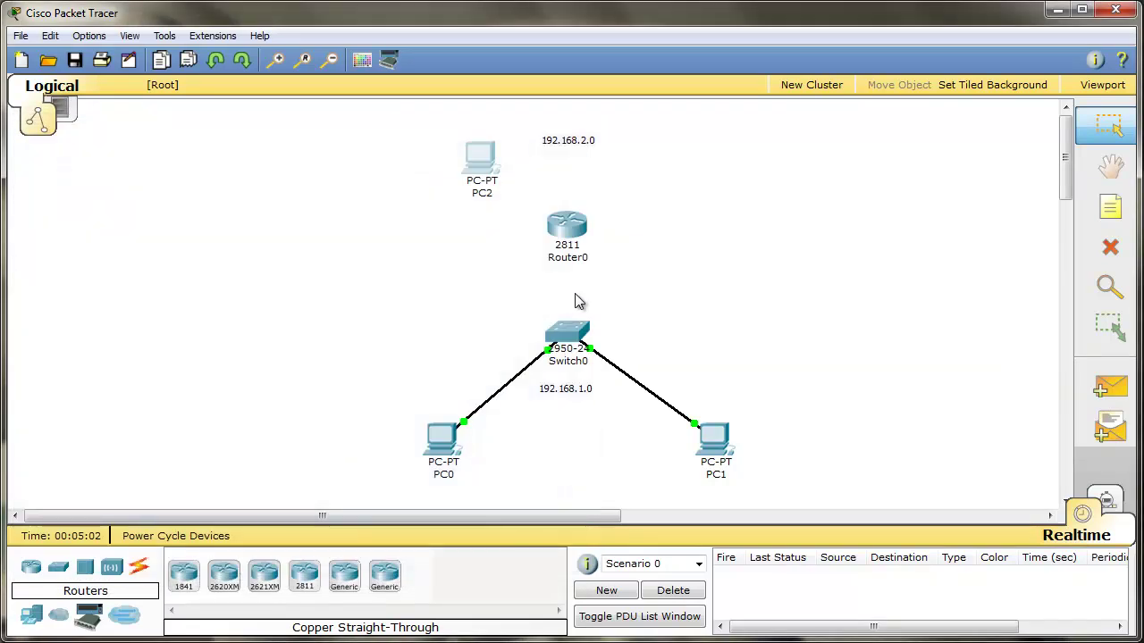
Open Router0's command line, decline the configuration dialog with n, and enter global configuration mode using enable and conf t.
left_click(574, 231)
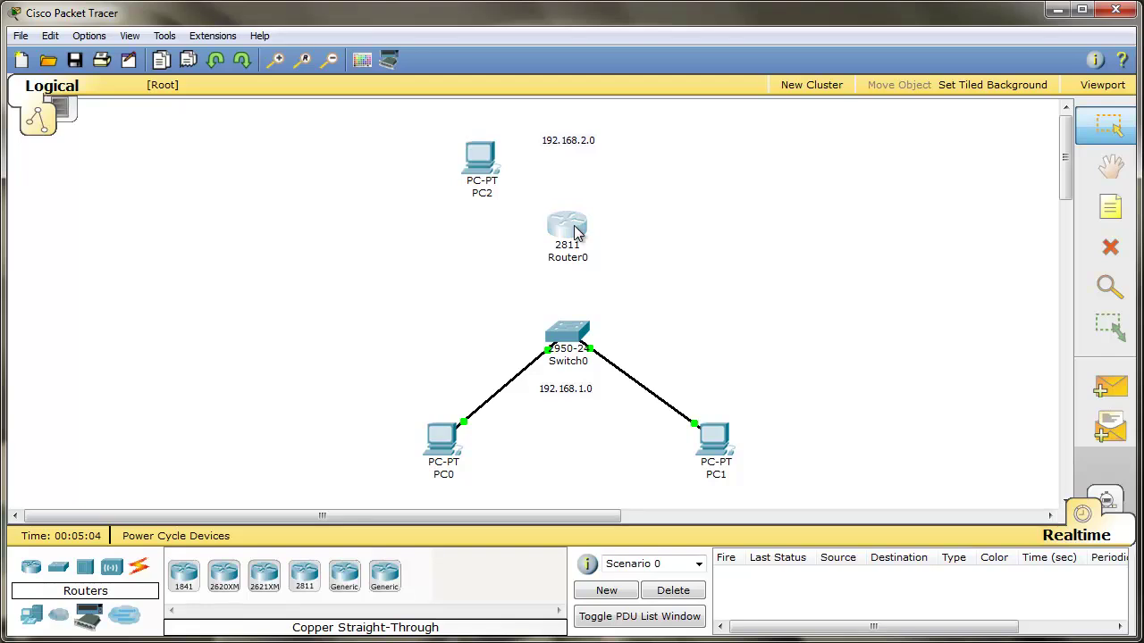
left_click_drag(109, 199, 896, 136)
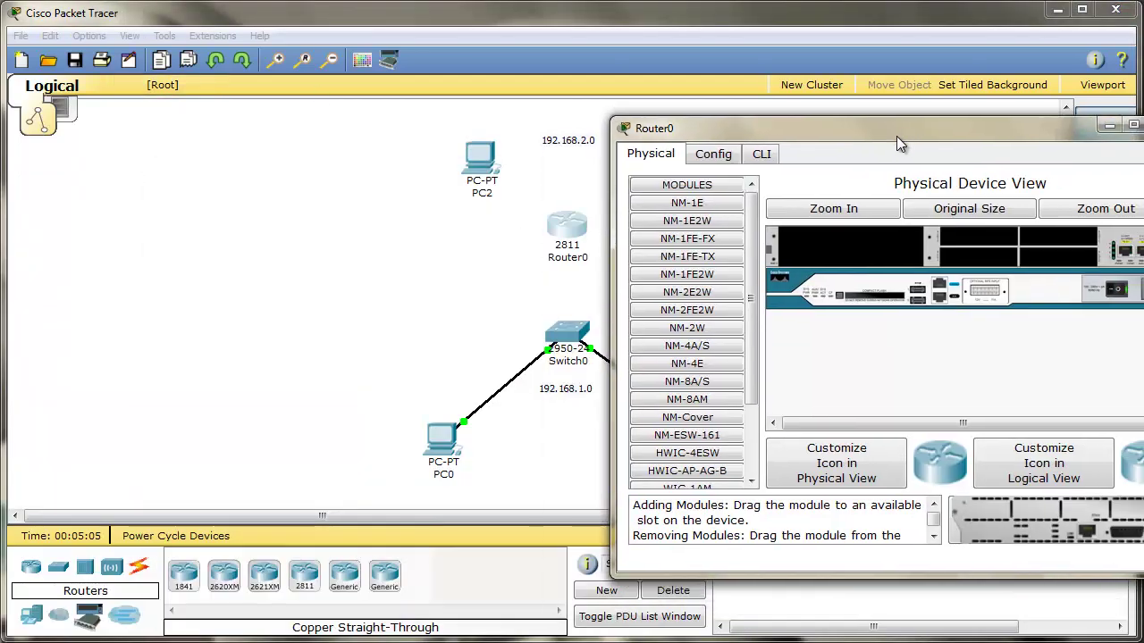
left_click(758, 156)
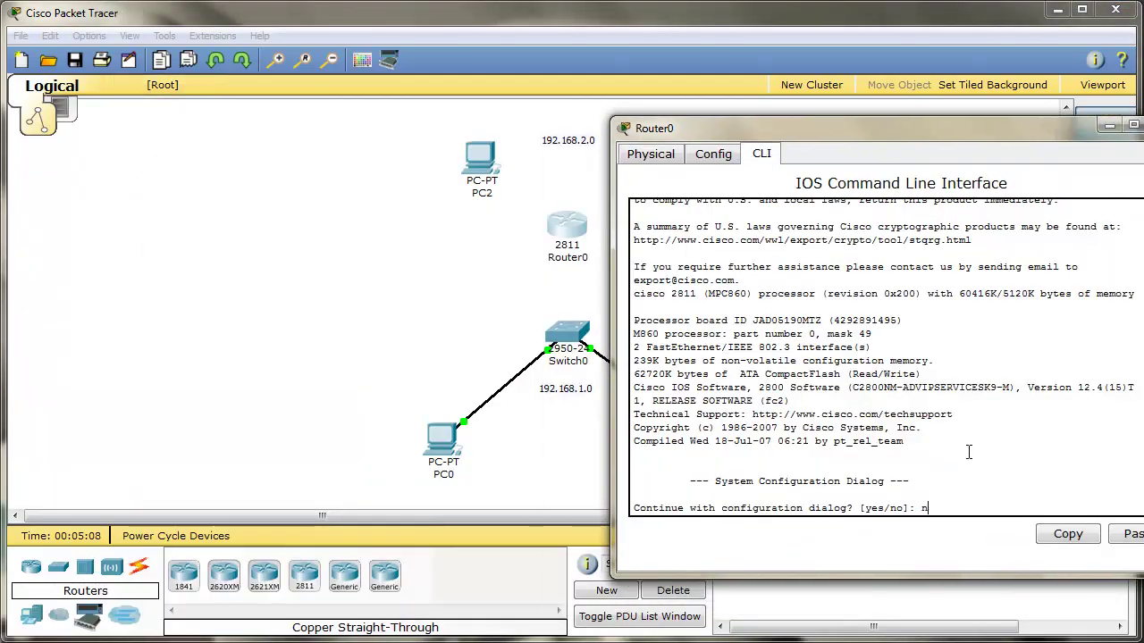
type("n")
key("Return")
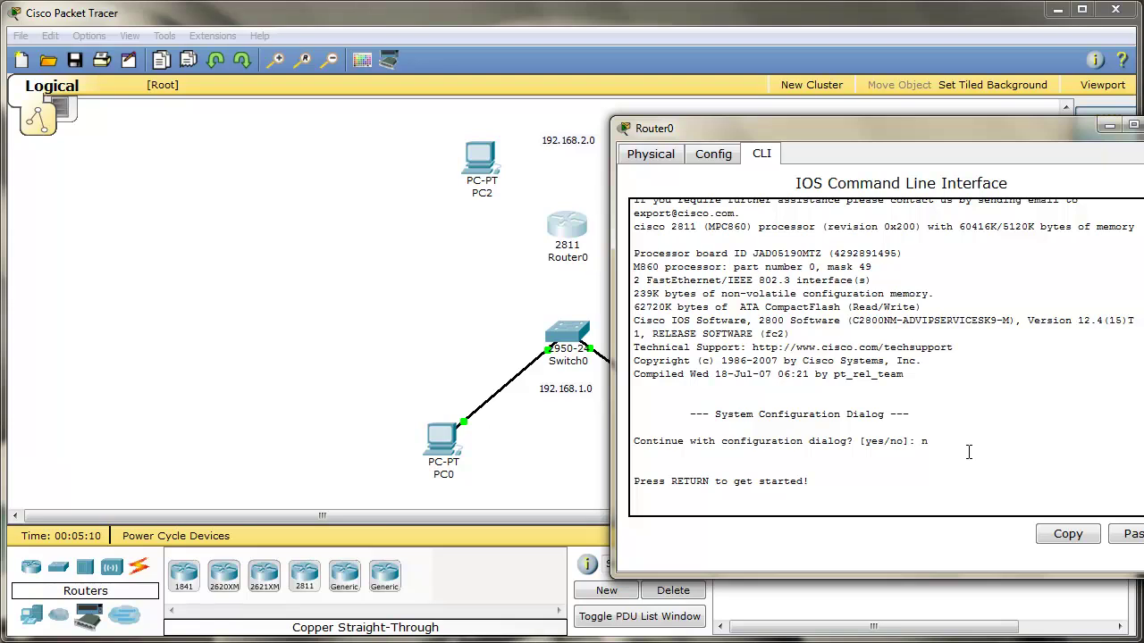
key("Return")
type("enable")
key("Return")
type("conf t")
key("Return")
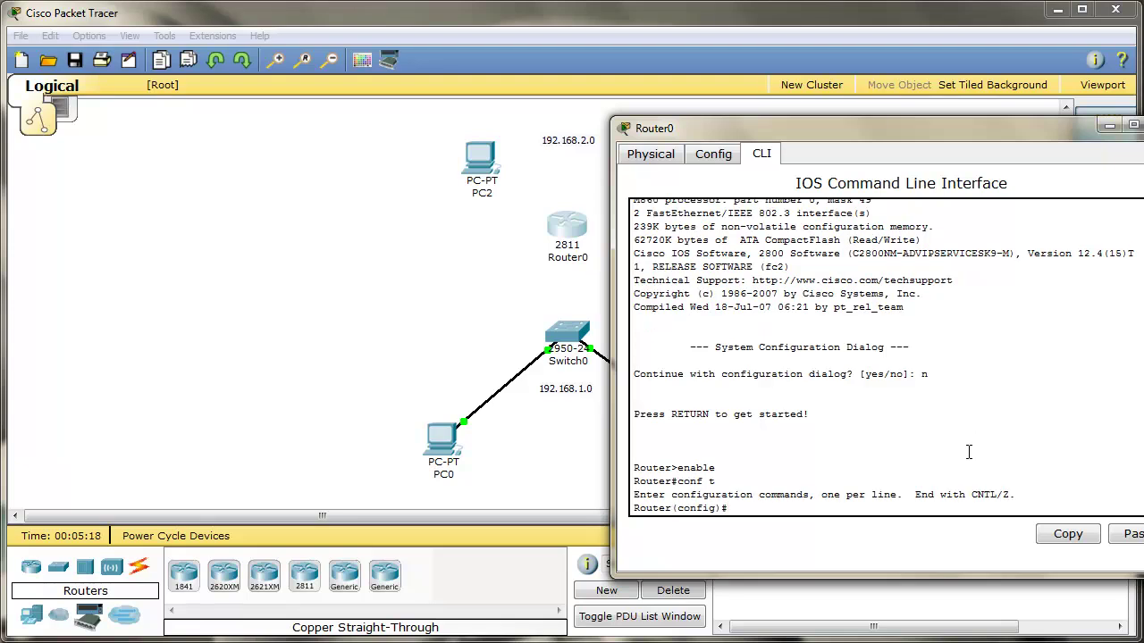
Configure Router0's interface f0/1 with IP address 192.168.2.1 and mask 255.255.255.0, and enable it with no shutdown.
left_click(505, 284)
mouse_move(563, 243)
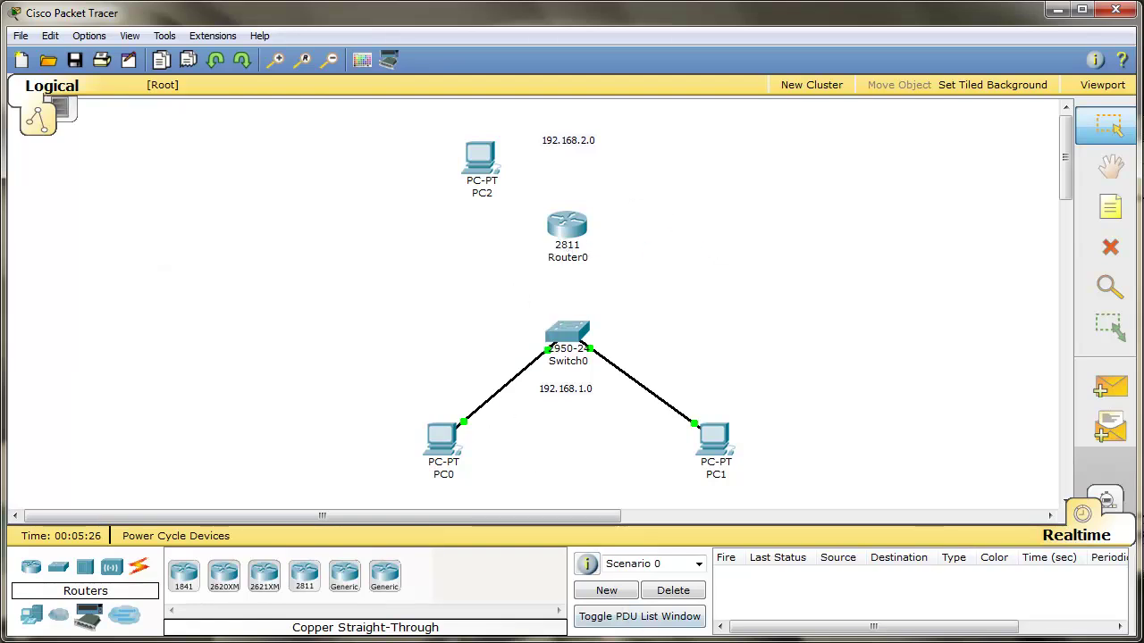
key("alt+Tab")
type("int")
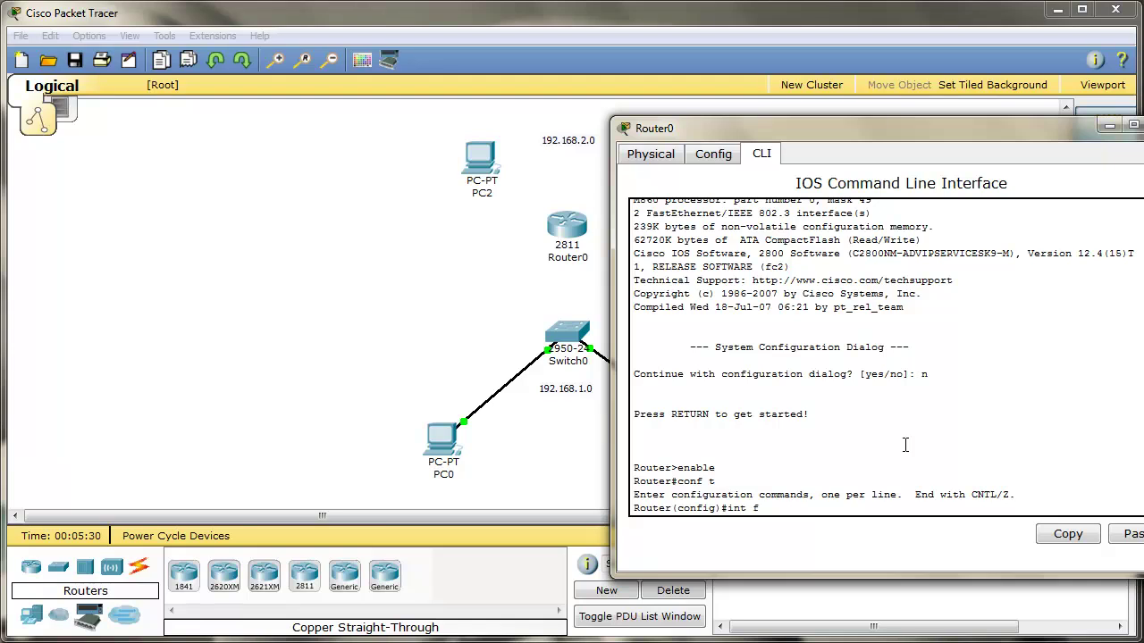
type(" f0/1")
key("Return")
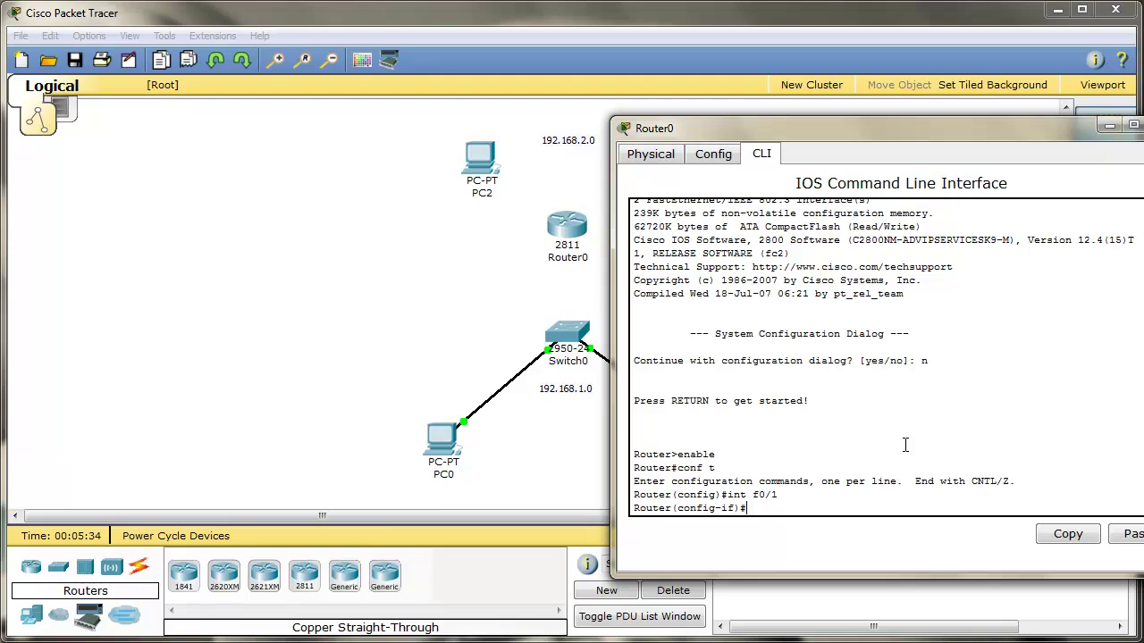
type("ip address 192.168.2.1 255.255.255.0")
key("Return")
type("no shutdown")
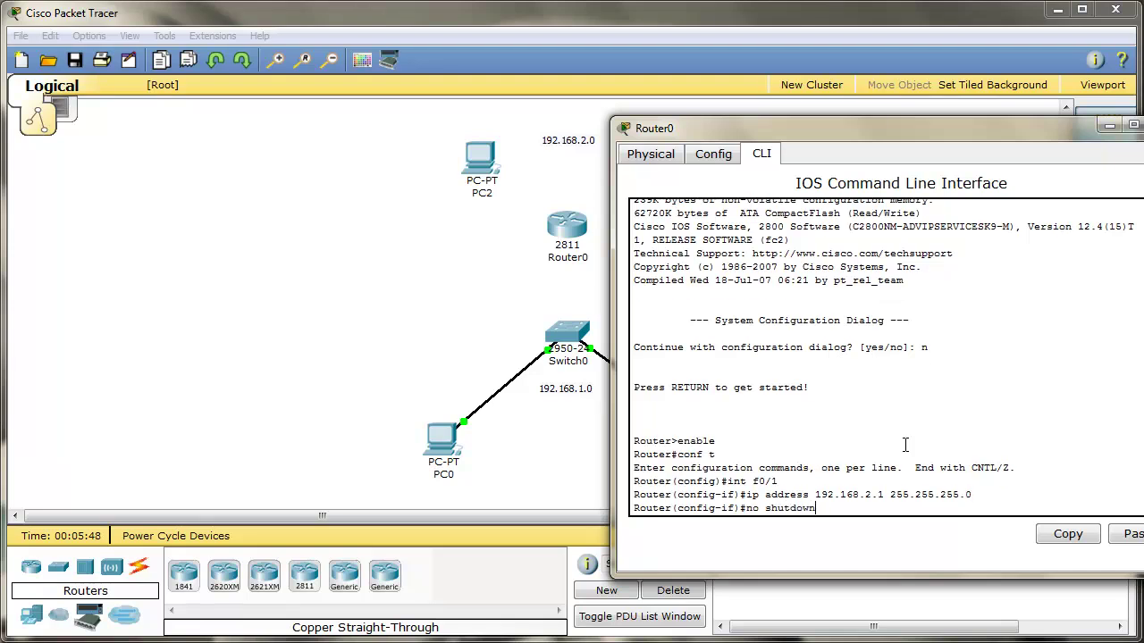
key("Return")
Select Router0's interface f0/0 and assign it IP address 192.168.1.1 with mask 255.255.255.0.
key("Up")
key("Up")
key("Up")
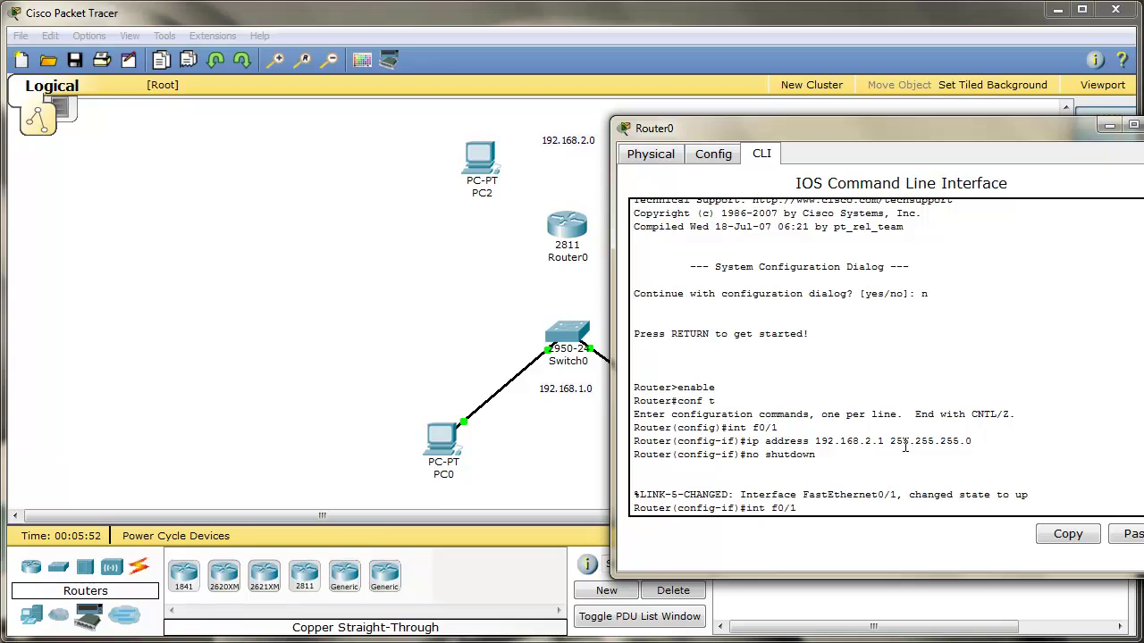
key("Return")
key("Up")
key("Up")
key("Up")
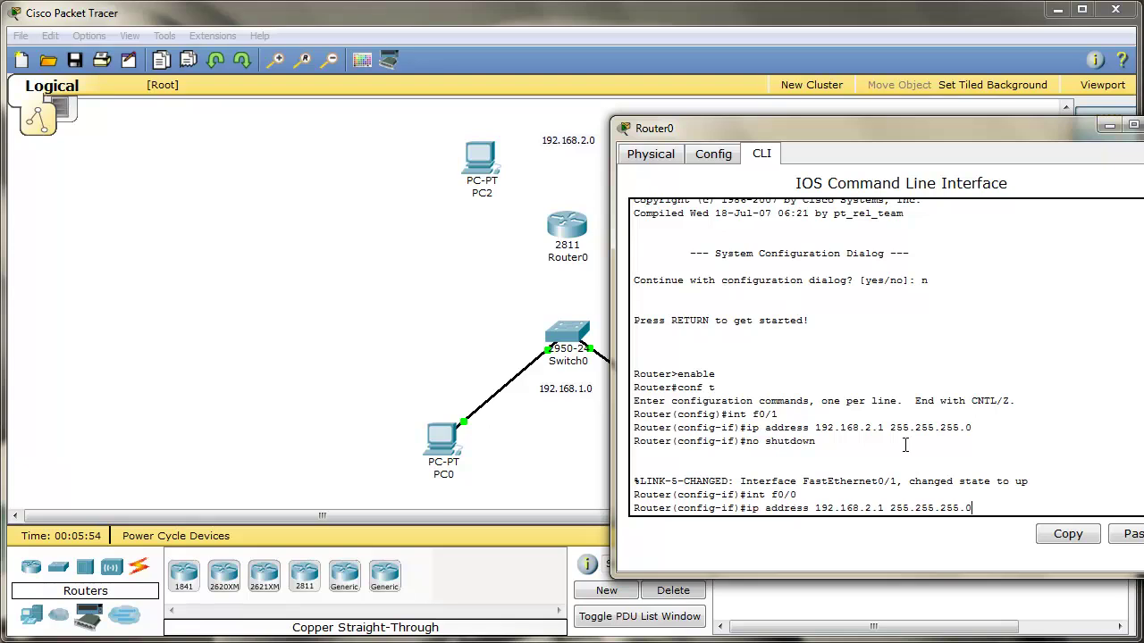
key("Right")
key("Right")
key("BackSpace")
type("1")
key("Return")
Enable Router0's interface f0/0 with the no shutdown command.
key("Up")
key("Up")
key("Up")
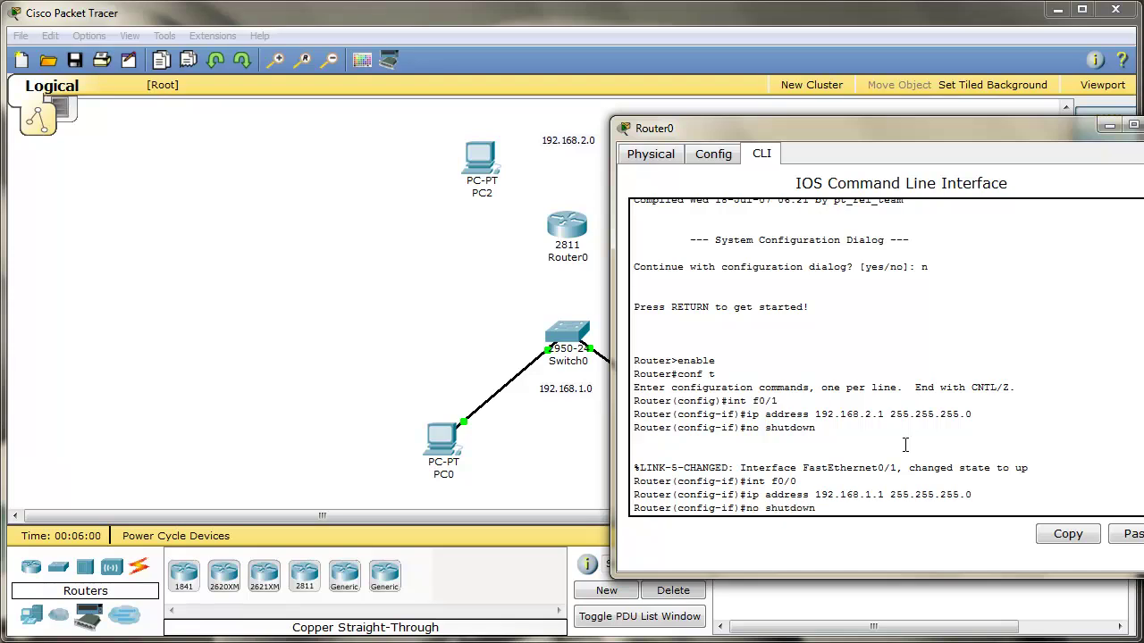
key("Return")
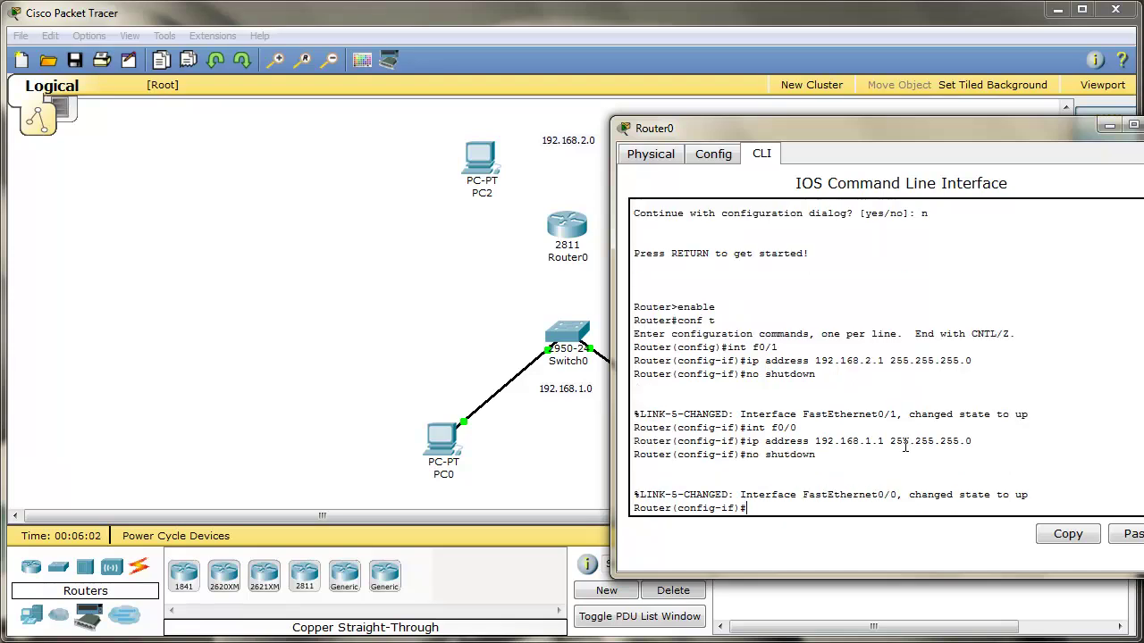
End configuration mode, examine Router0's routing table with show ip route, and close the router window.
left_click_drag(995, 131, 740, 127)
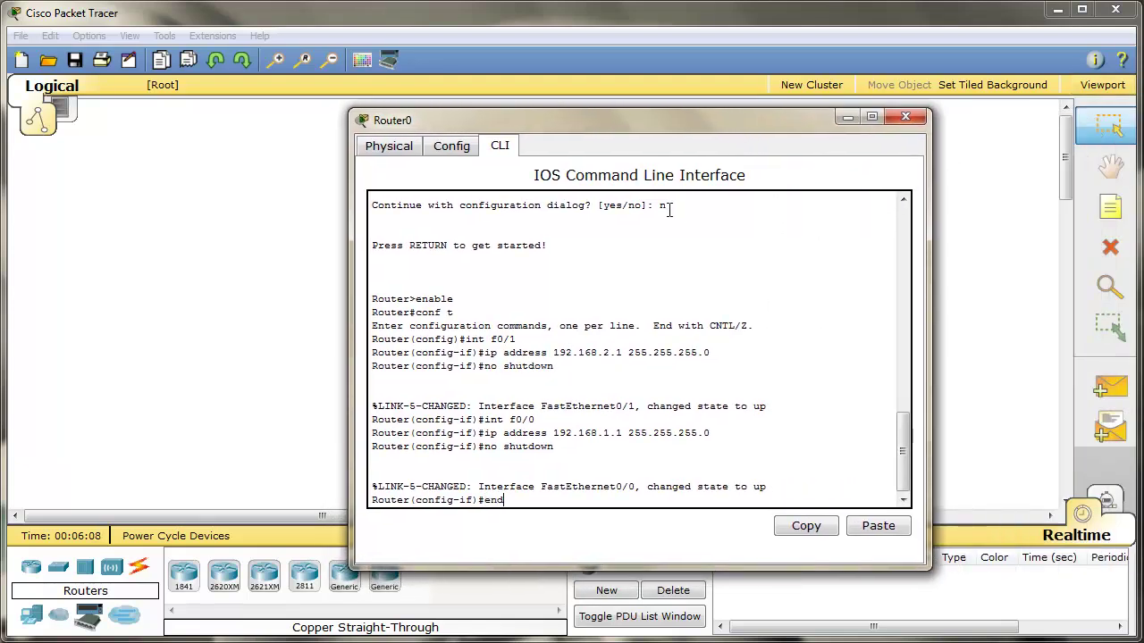
type("d")
key("Return")
type("show ip route")
key("Return")
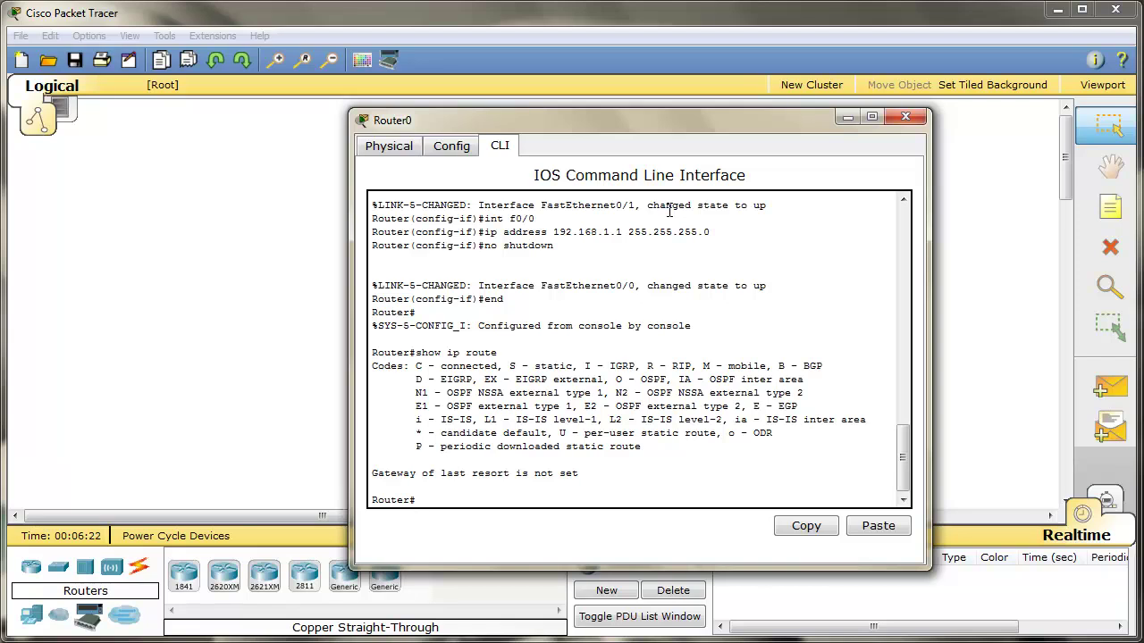
left_click(905, 116)
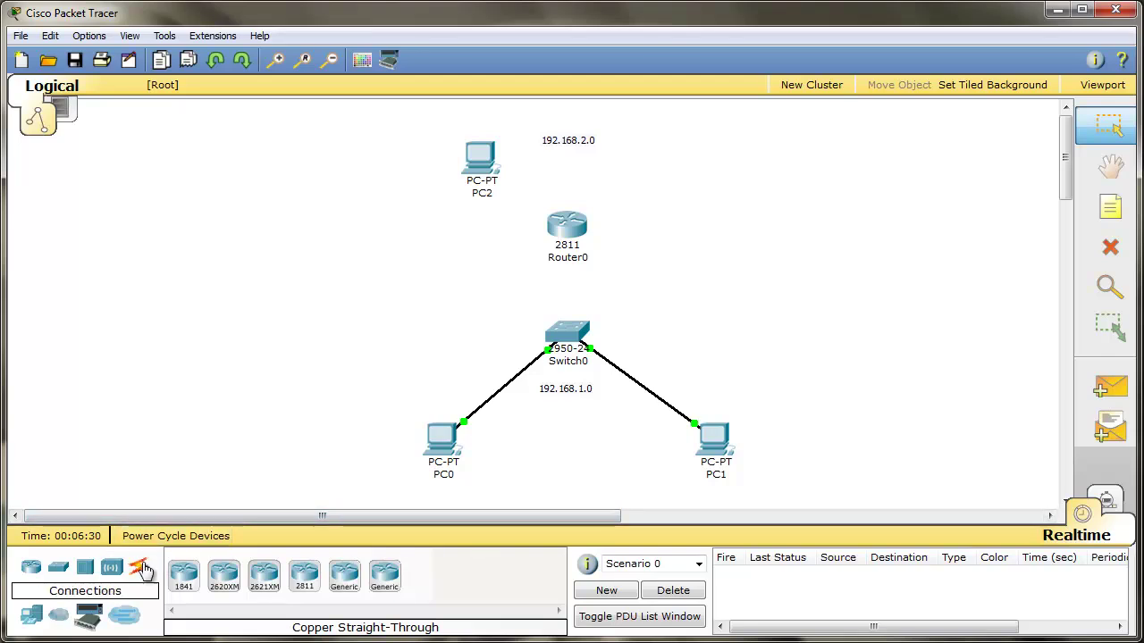
left_click(141, 568)
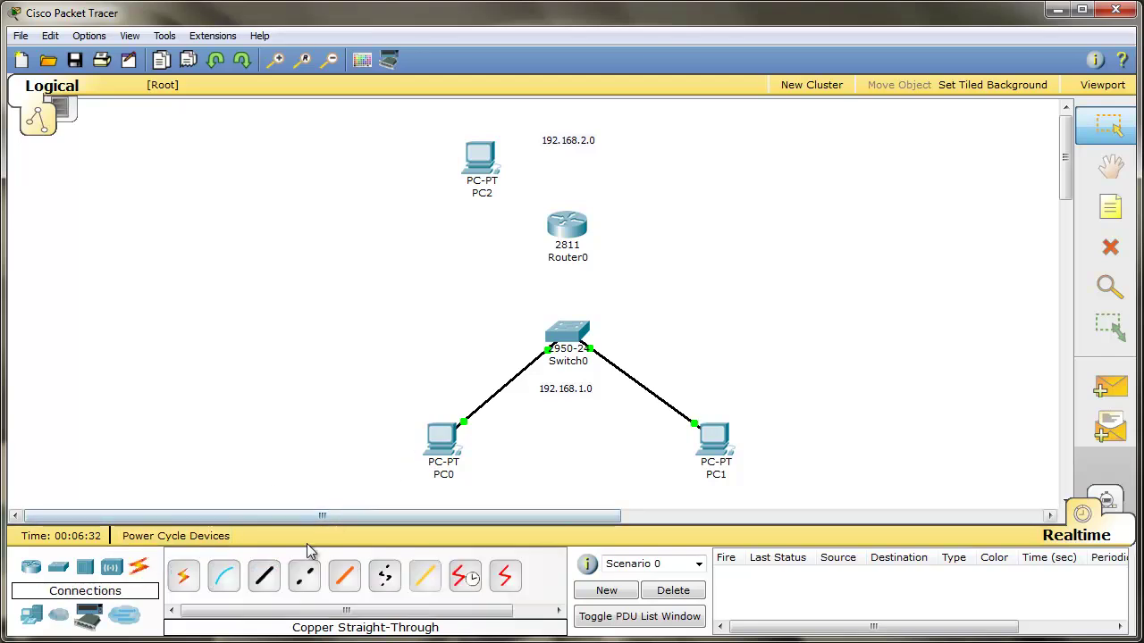
left_click(266, 582)
left_click(561, 228)
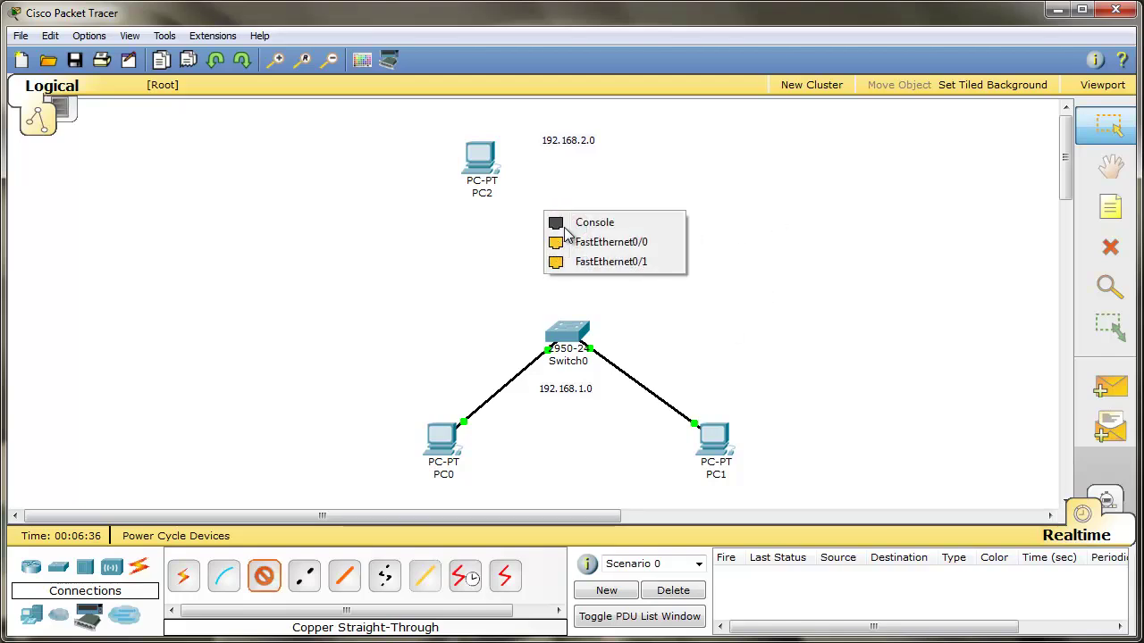
left_click(563, 262)
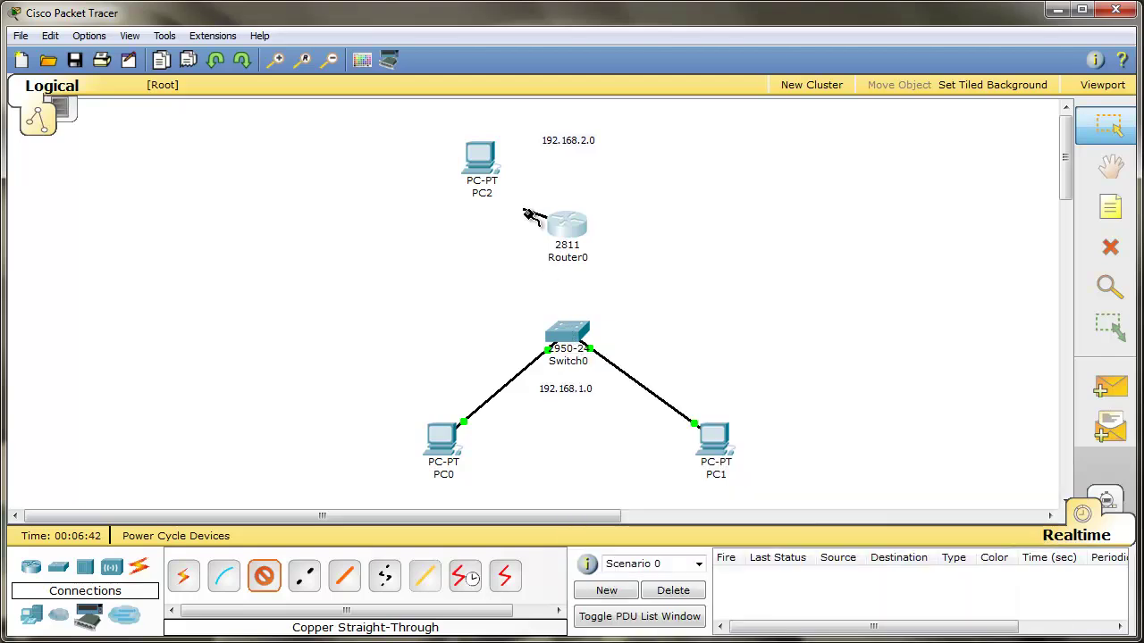
key("Escape")
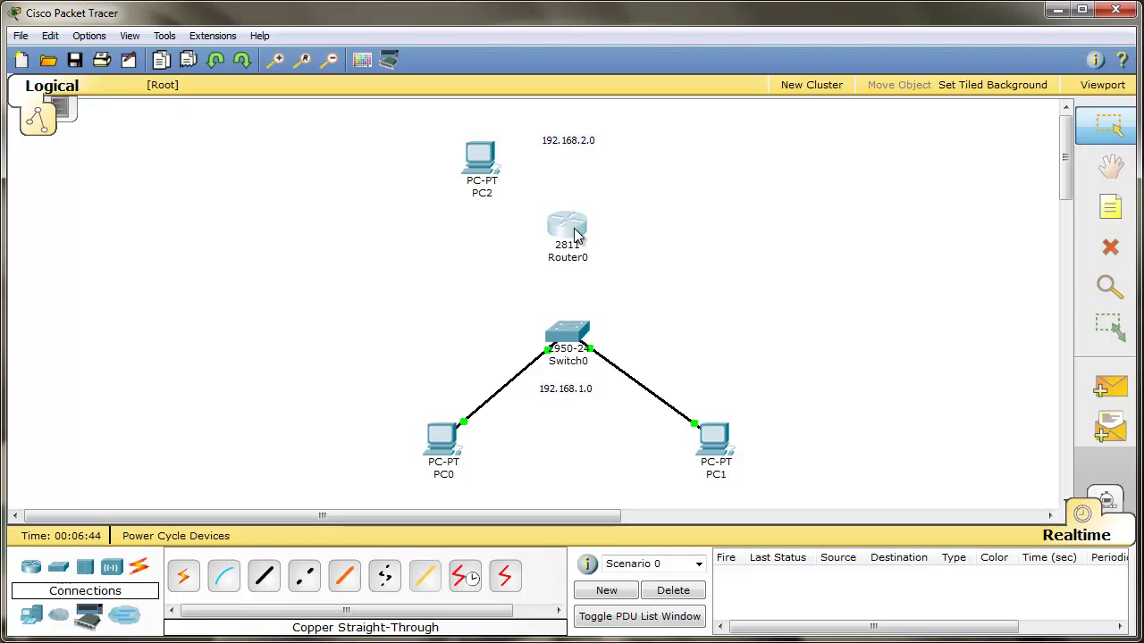
Move Router0 away from the other devices and link its FastEthernet0/1 to PC2's FastEthernet with a copper straight-through cable.
mouse_move(576, 235)
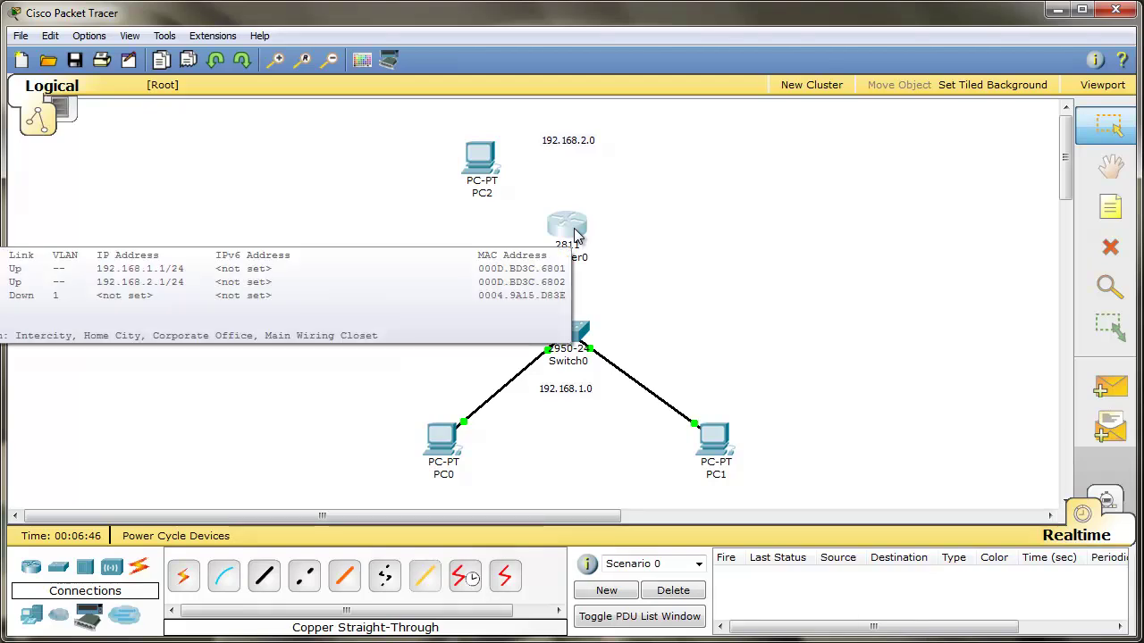
left_click_drag(568, 229, 938, 226)
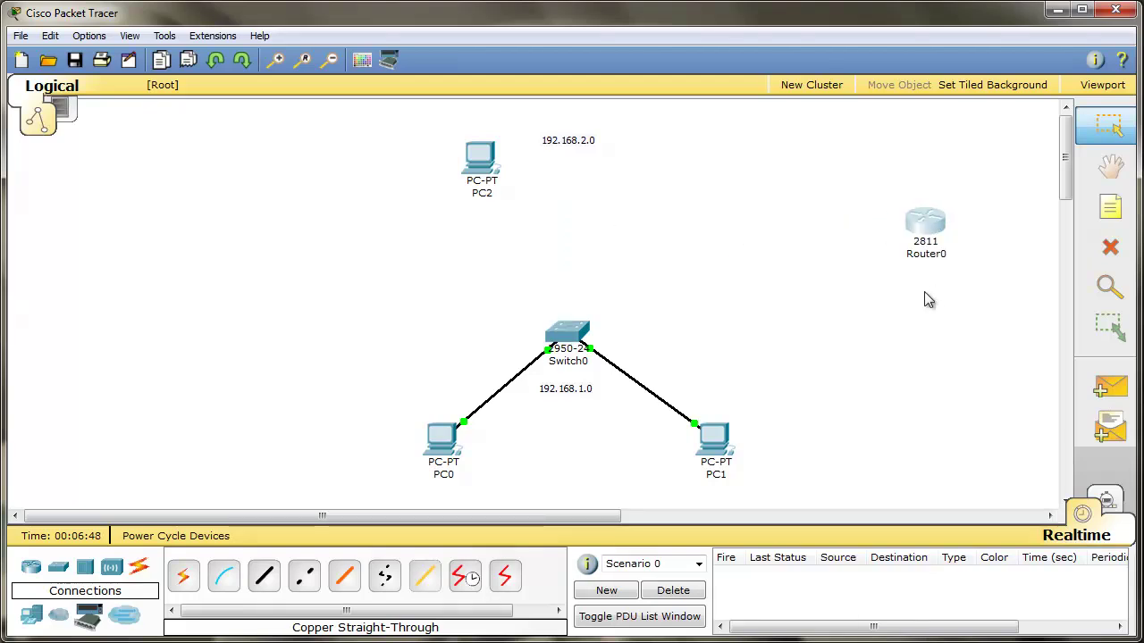
mouse_move(938, 228)
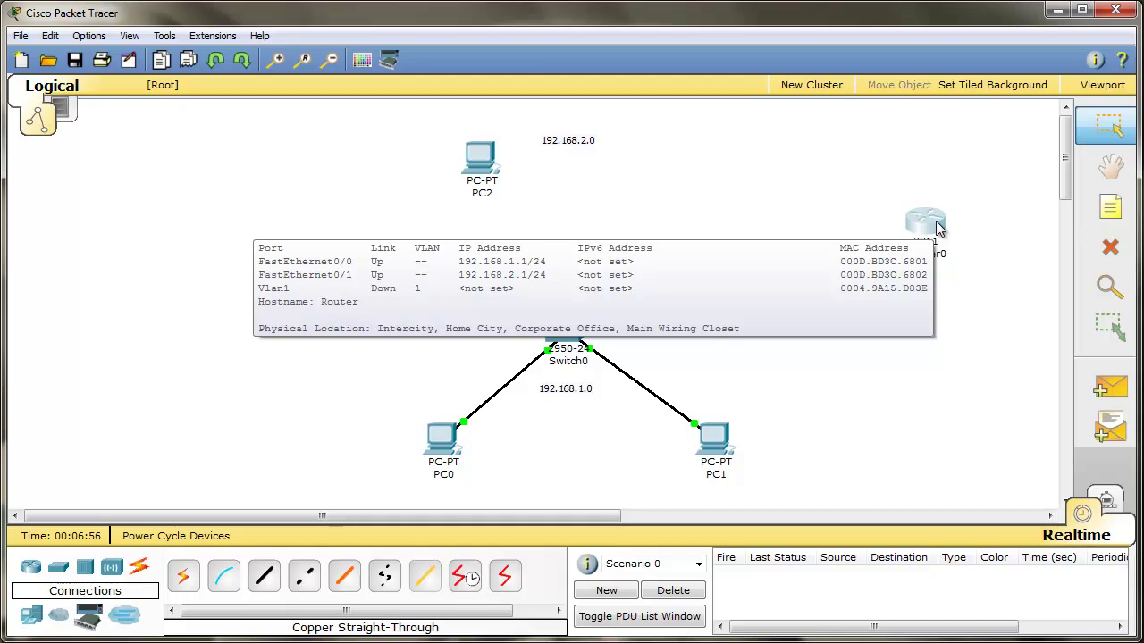
left_click(264, 577)
left_click(924, 223)
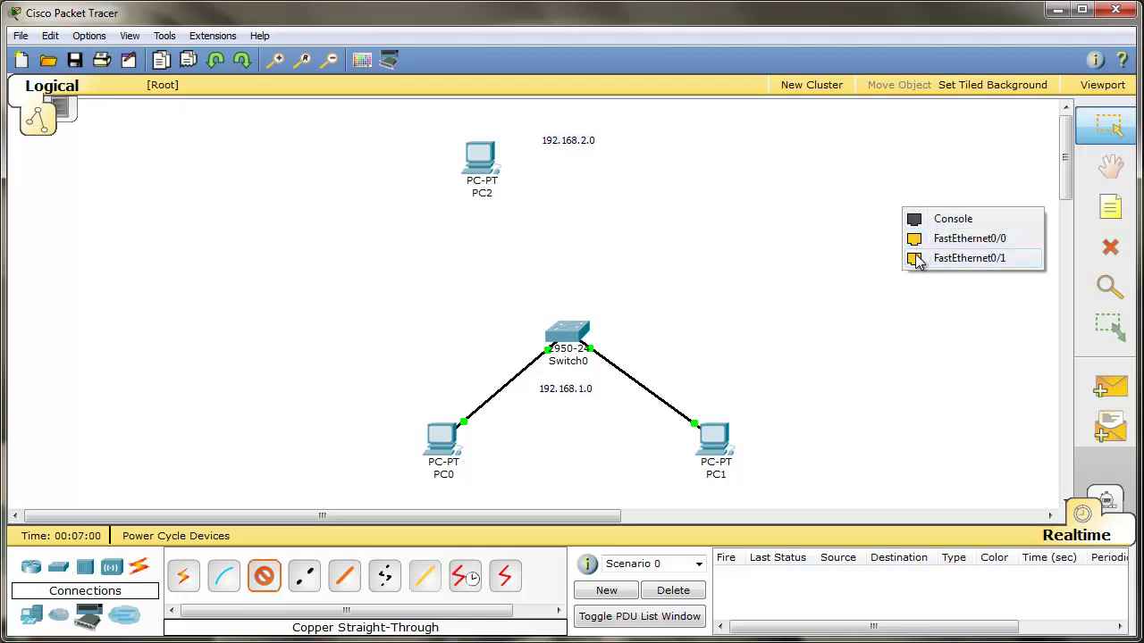
left_click(479, 157)
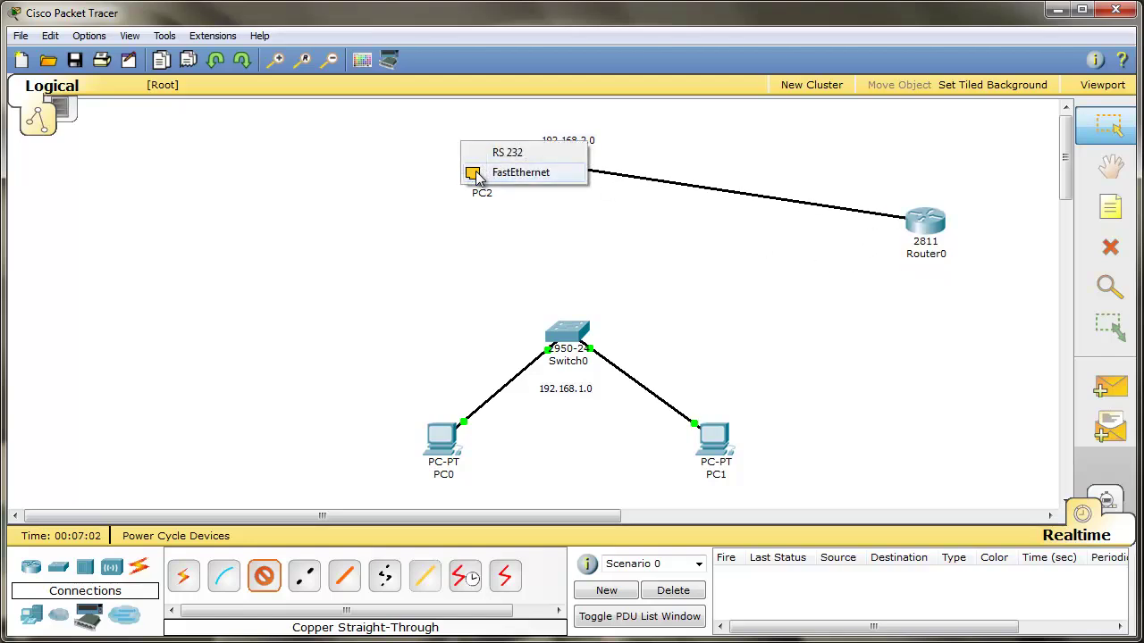
left_click(483, 172)
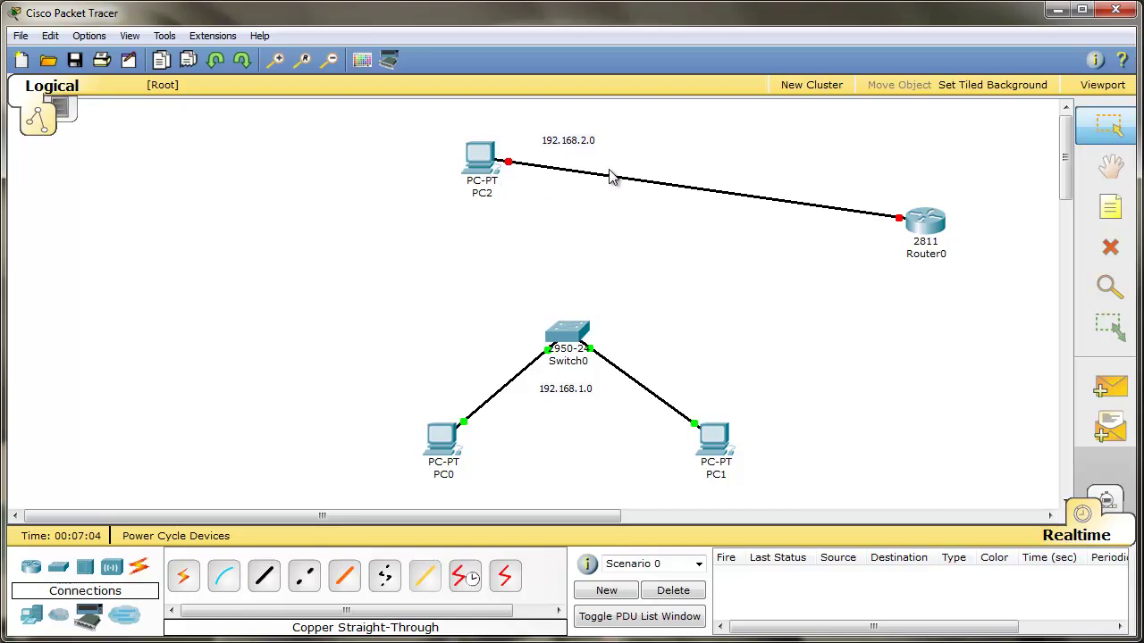
Connect Router0's FastEthernet0/0 to Switch0's FastEthernet0/3 with a copper straight-through cable.
left_click(263, 577)
left_click(925, 222)
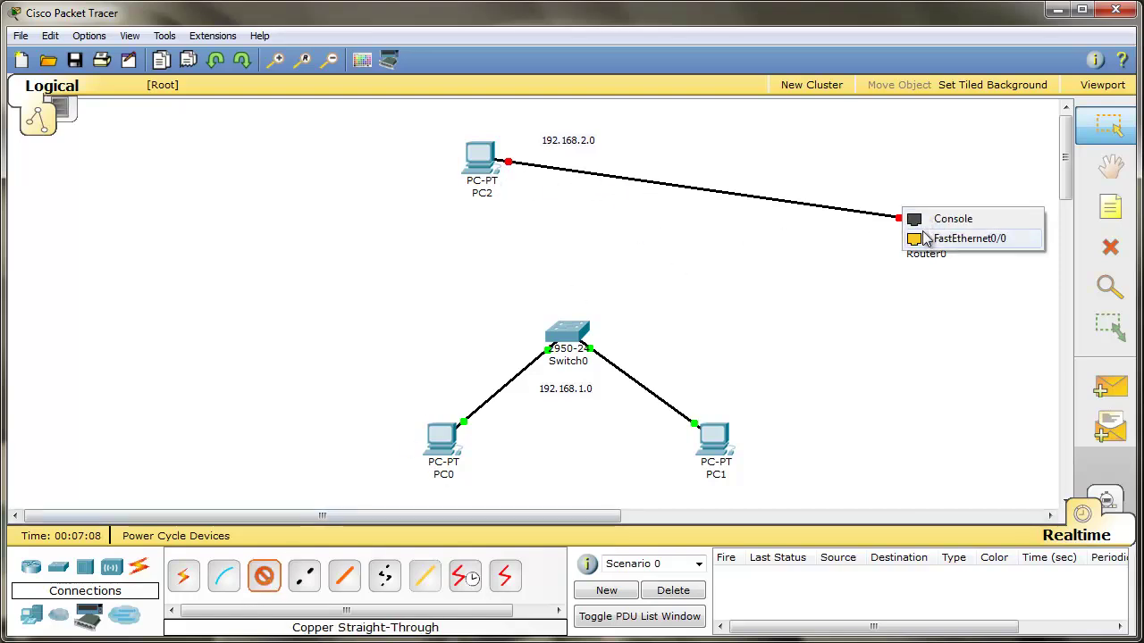
left_click(952, 235)
left_click(567, 334)
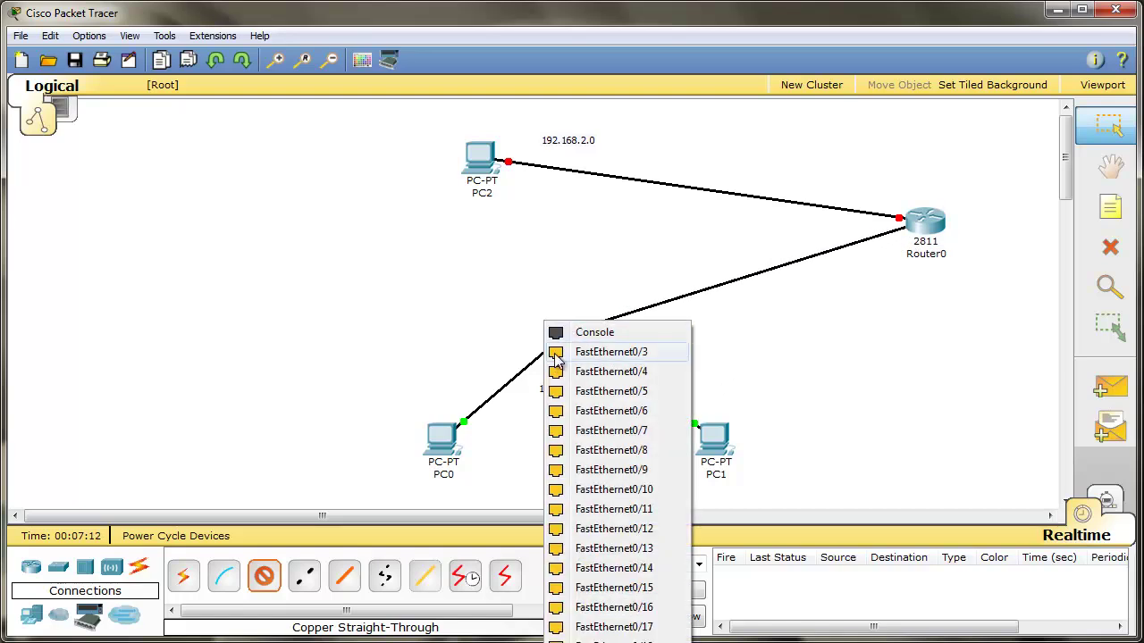
left_click(558, 354)
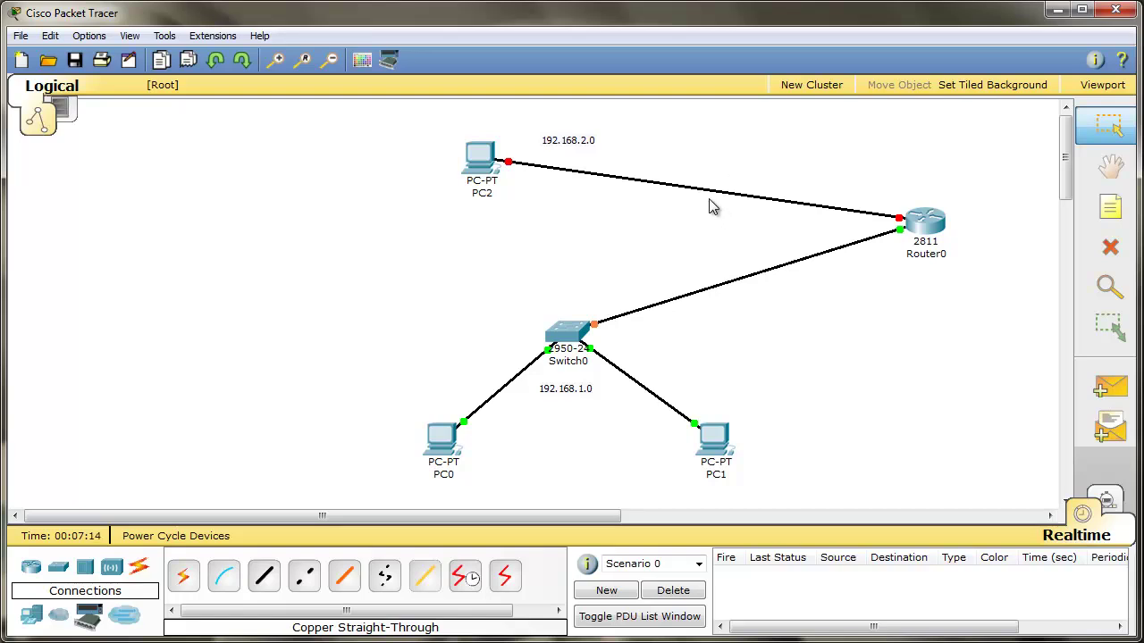
Replace the cable between PC2 and Router0 with a copper cross-over cable from PC2's FastEthernet to Router0's FastEthernet0/1.
key("Delete")
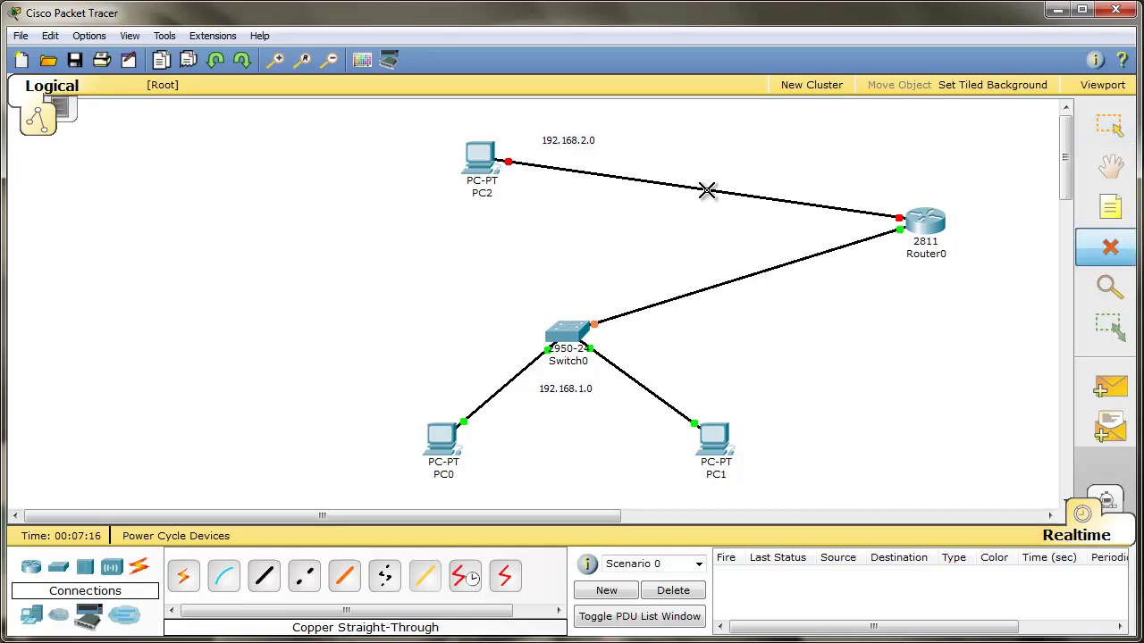
left_click(706, 190)
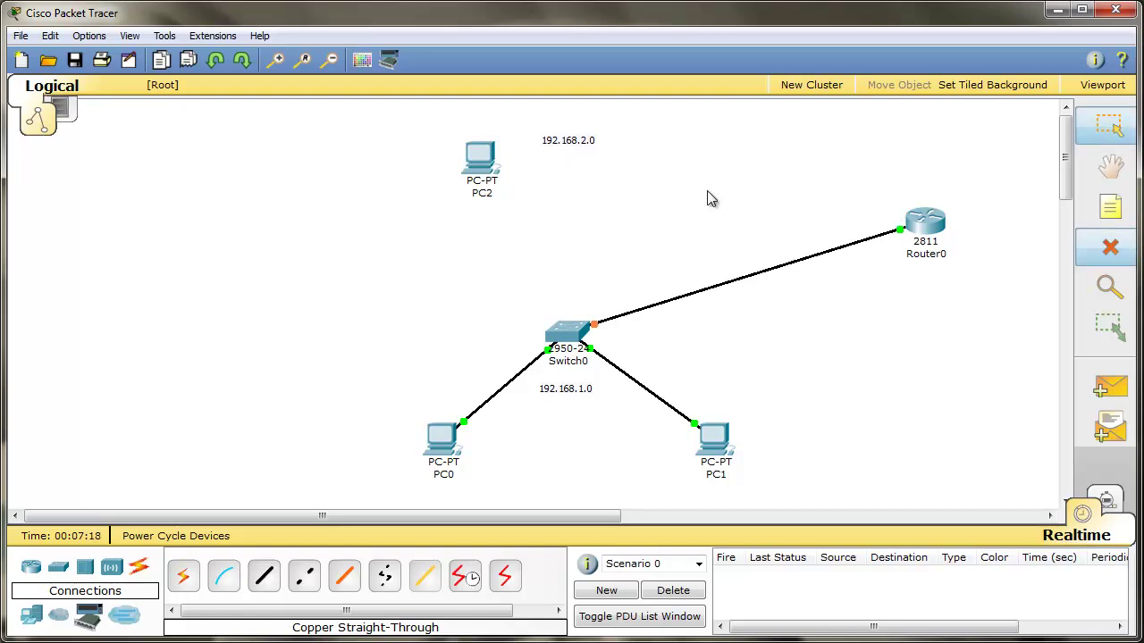
left_click(303, 576)
left_click(512, 158)
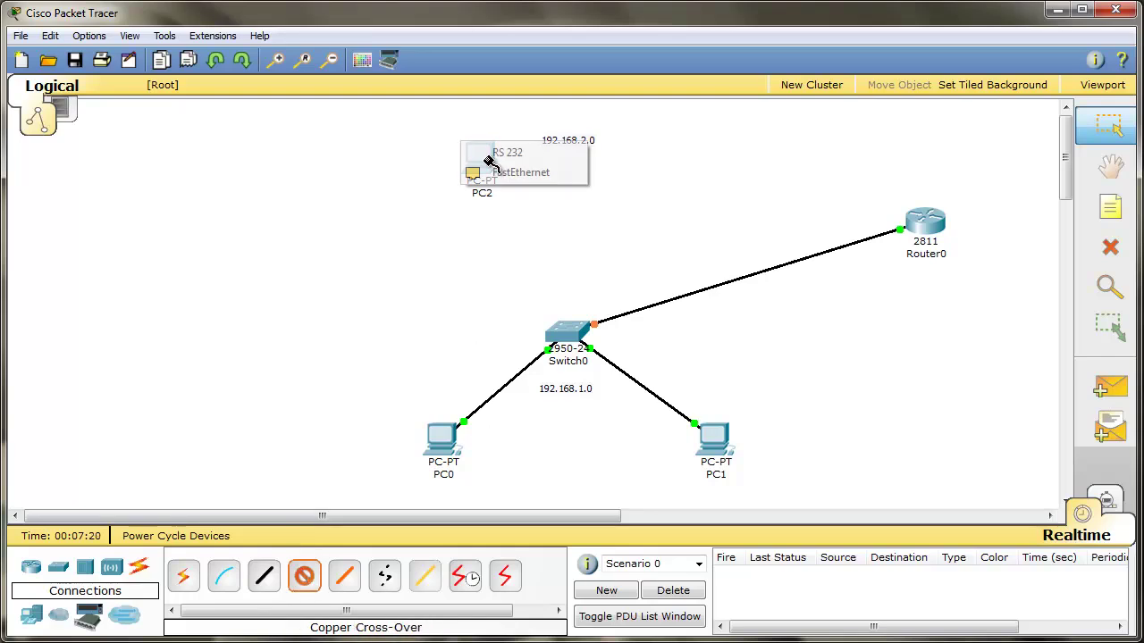
left_click(500, 175)
left_click(913, 222)
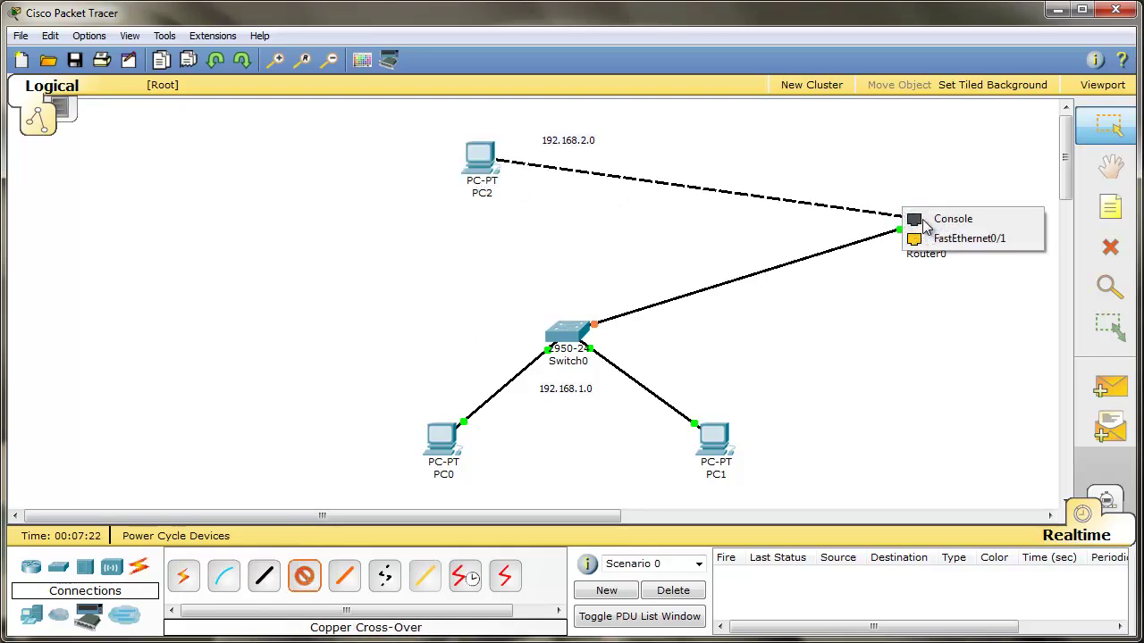
left_click(954, 235)
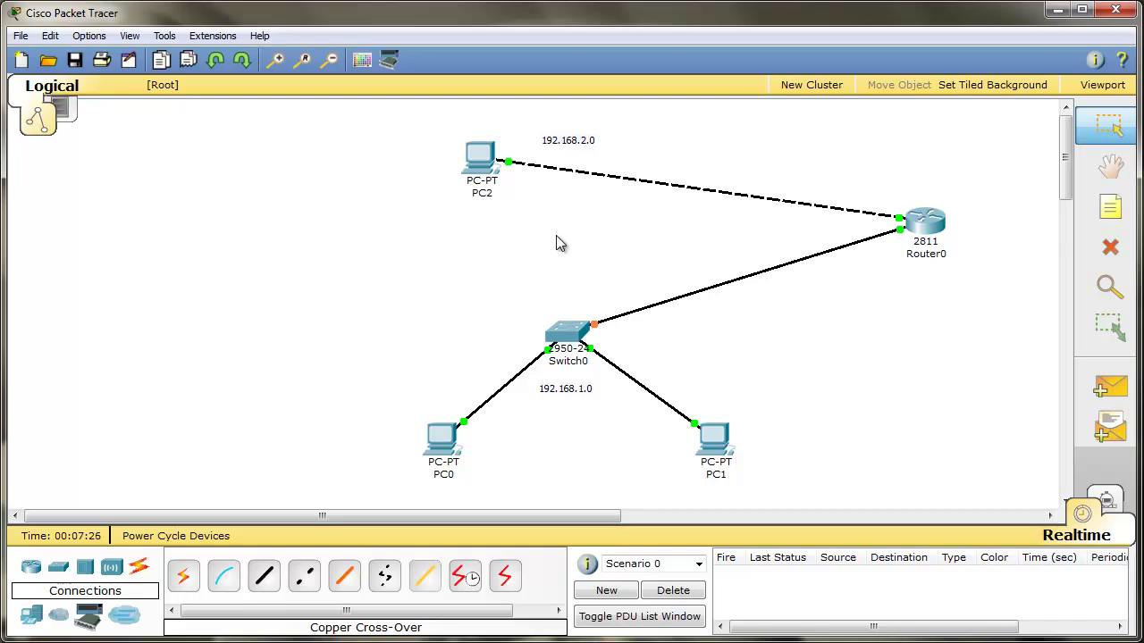
Move Router0 back between PC2 and Switch0, directly above the switch.
left_click_drag(834, 180, 977, 279)
left_click_drag(911, 230, 572, 256)
left_click(681, 257)
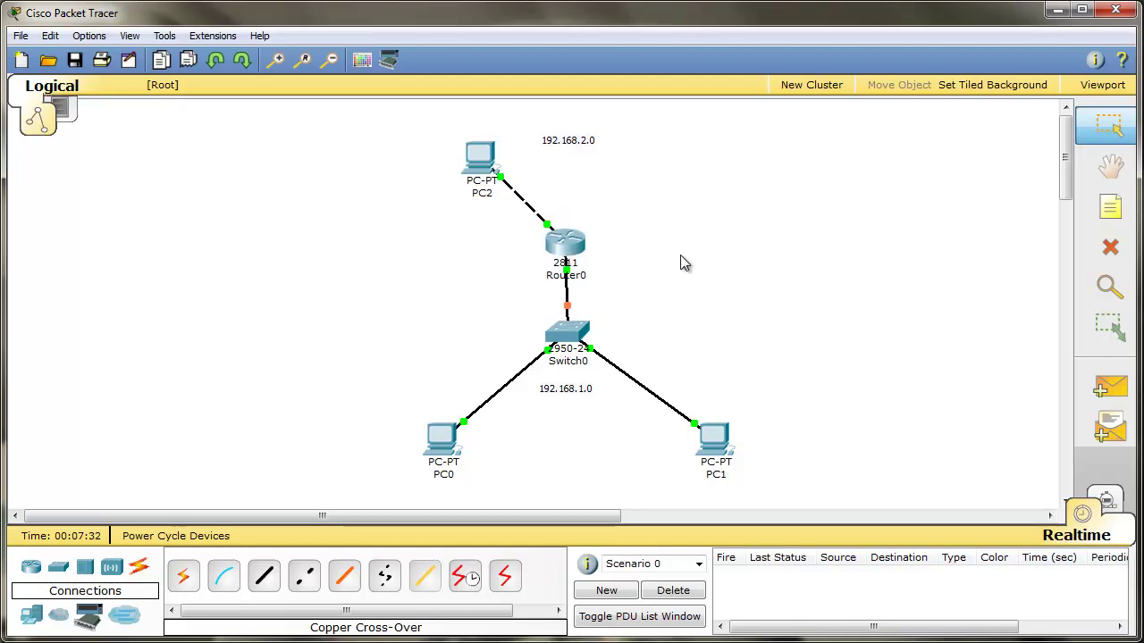
Examine Router0's routing table with show ip route in its command line, and close the router window.
left_click(572, 255)
left_click_drag(55, 35, 780, 60)
key("Return")
type("show ip route")
key("Return")
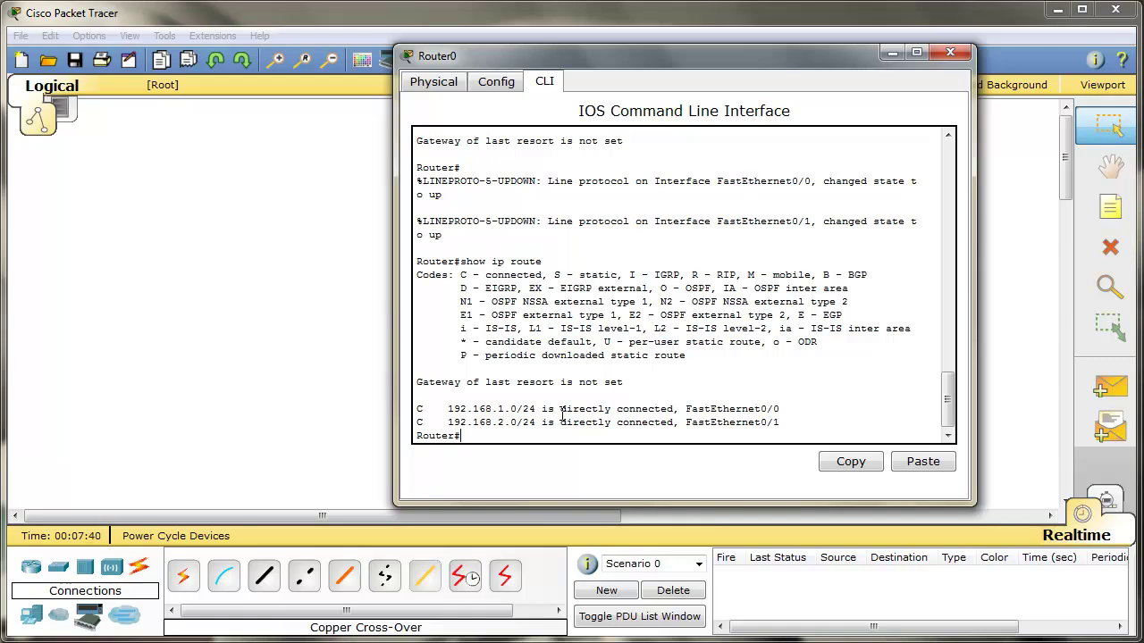
left_click(948, 55)
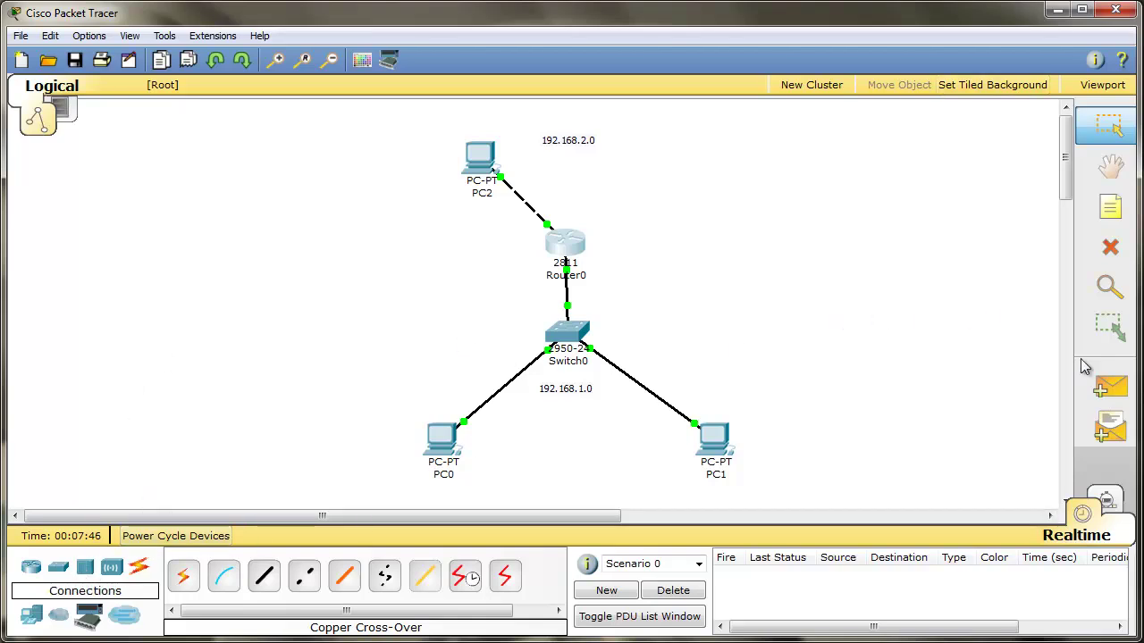
Switch to Simulation mode, ping 192.168.2.2 from PC0's command prompt, and put the PC0 window out of the way.
left_click(1113, 502)
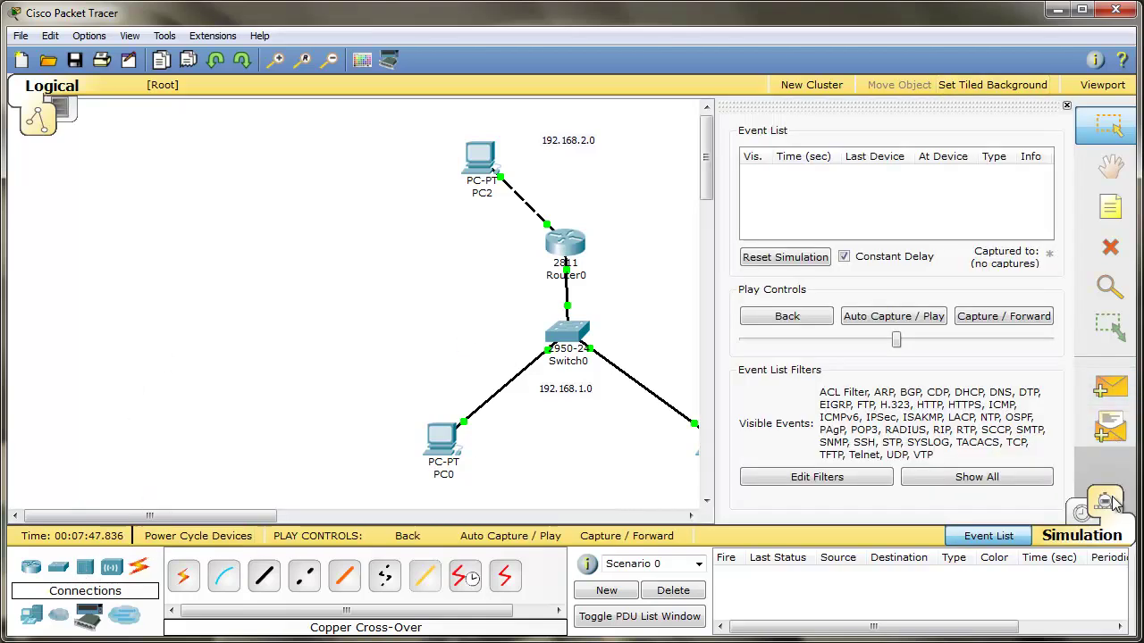
left_click(435, 455)
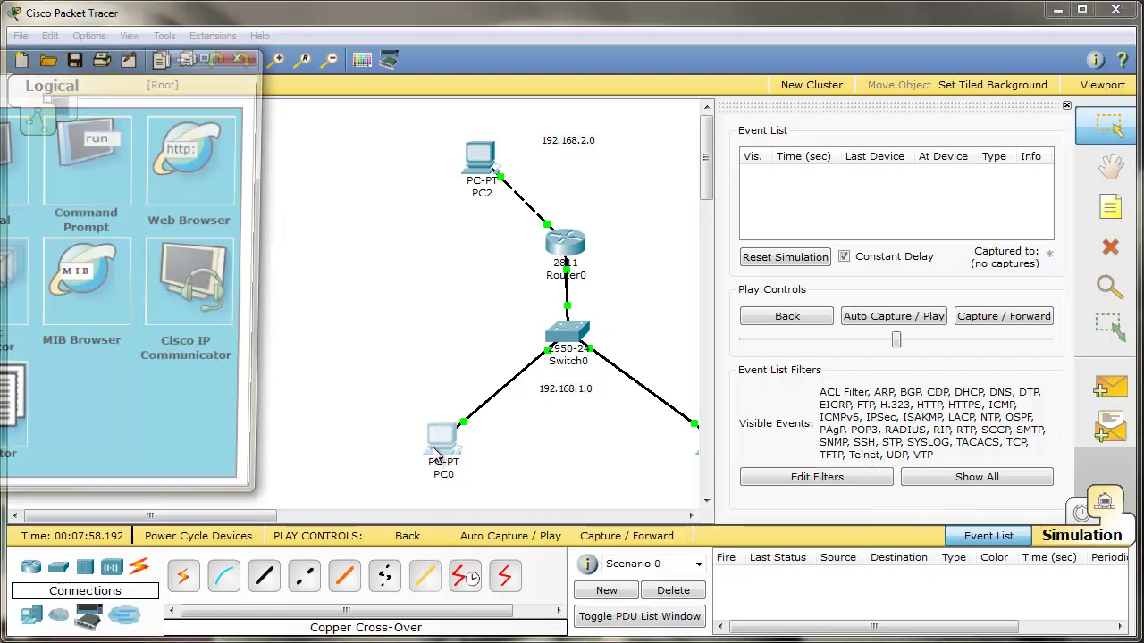
left_click_drag(78, 70, 360, 66)
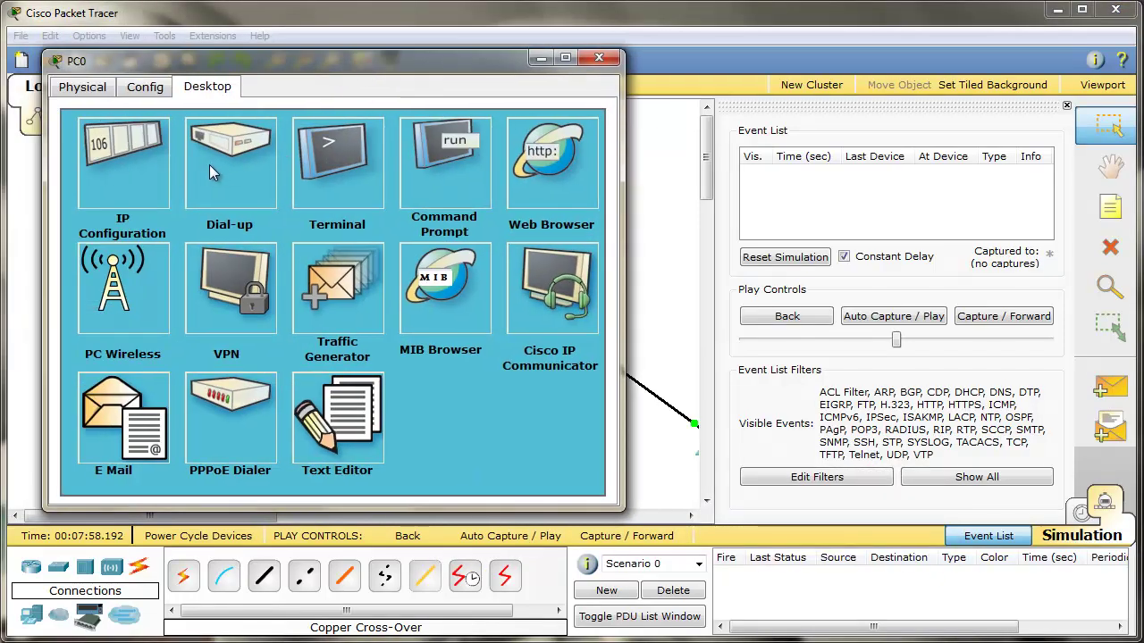
left_click(419, 172)
key("Up")
key("BackSpace")
key("BackSpace")
key("BackSpace")
type("2.3")
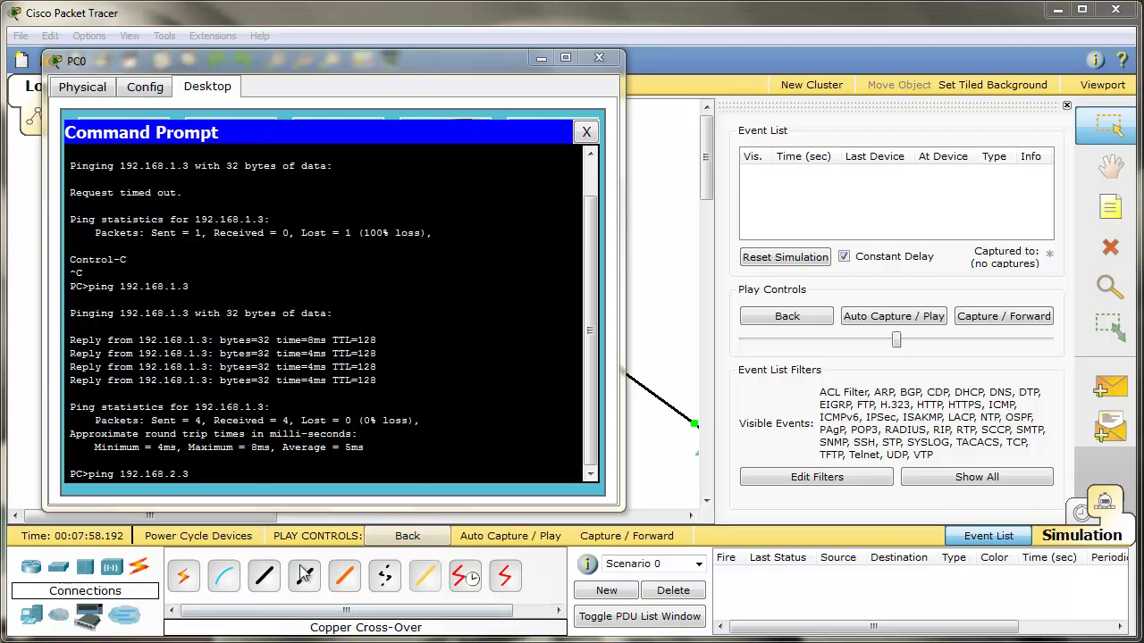
key("Return")
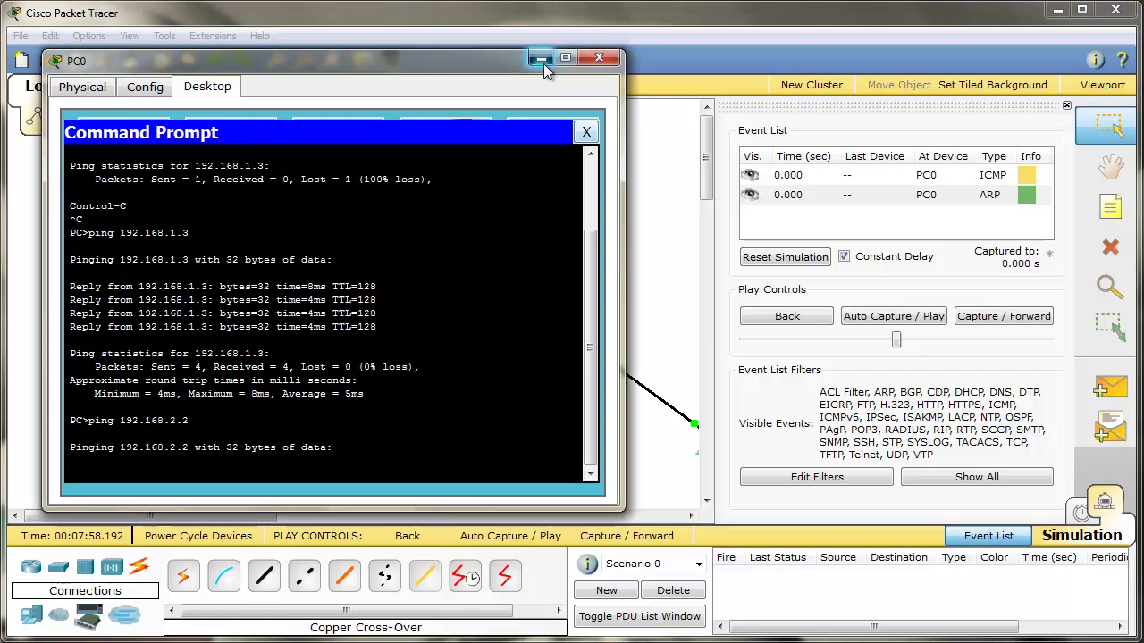
left_click(587, 132)
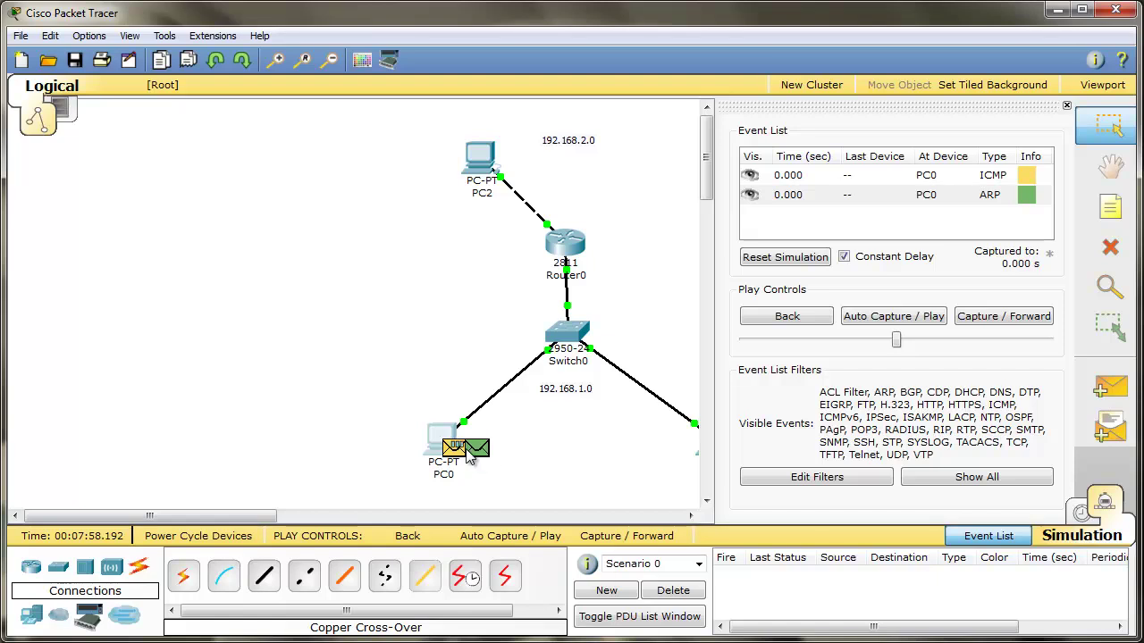
Examine the outbound Layer 3 and Layer 2 details of the ICMP packet at PC0, and close its information window.
mouse_move(457, 450)
left_click(457, 447)
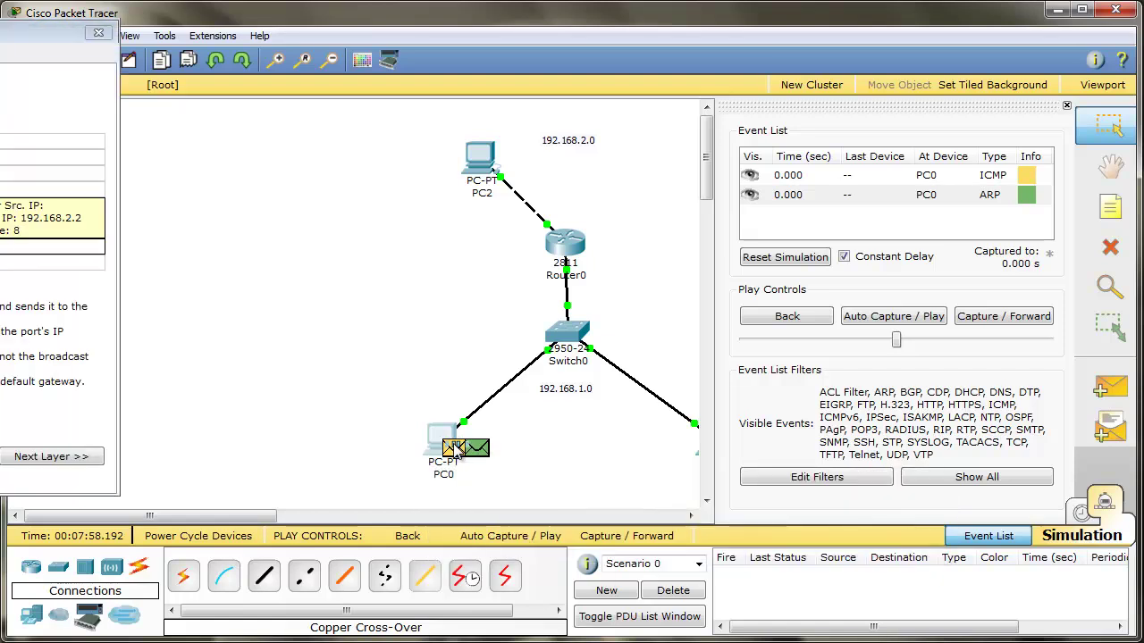
left_click_drag(54, 32, 252, 64)
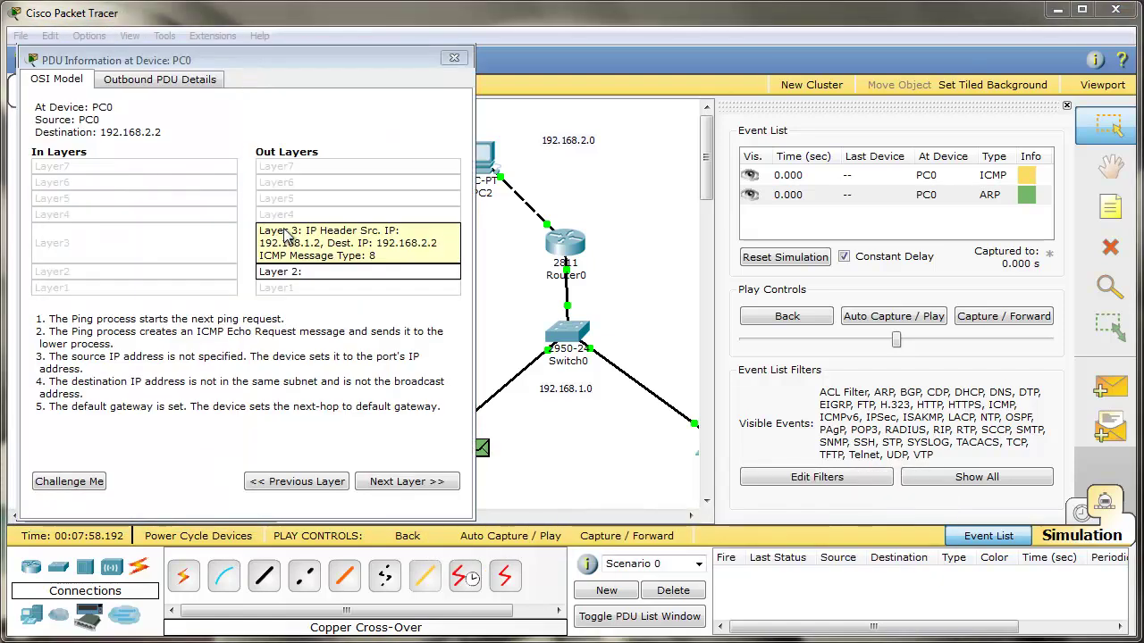
left_click(375, 271)
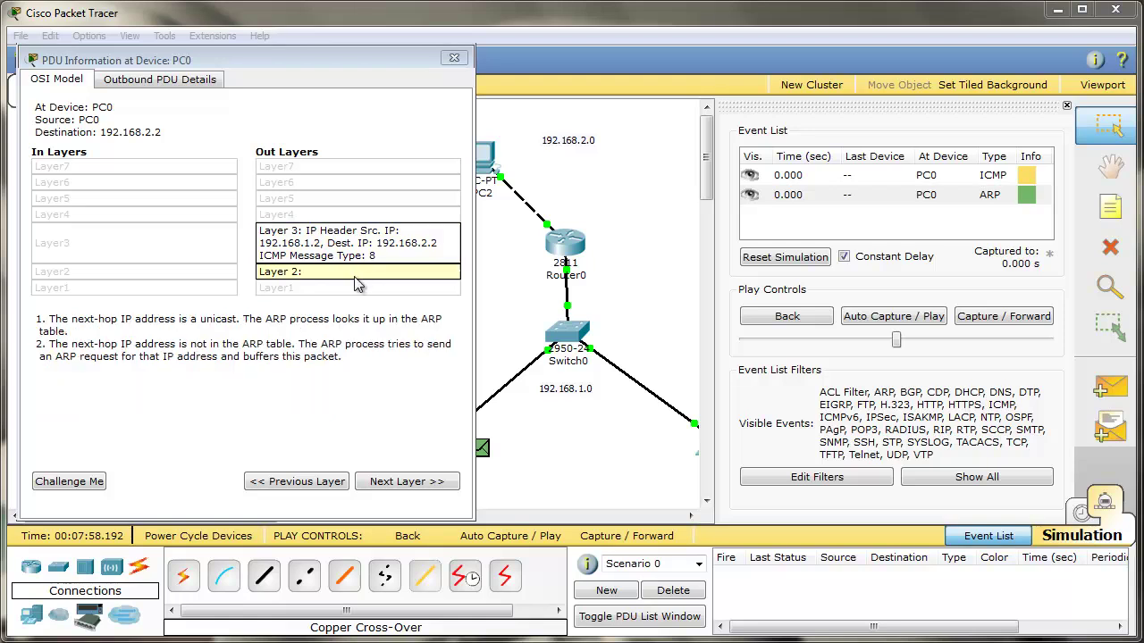
left_click(336, 254)
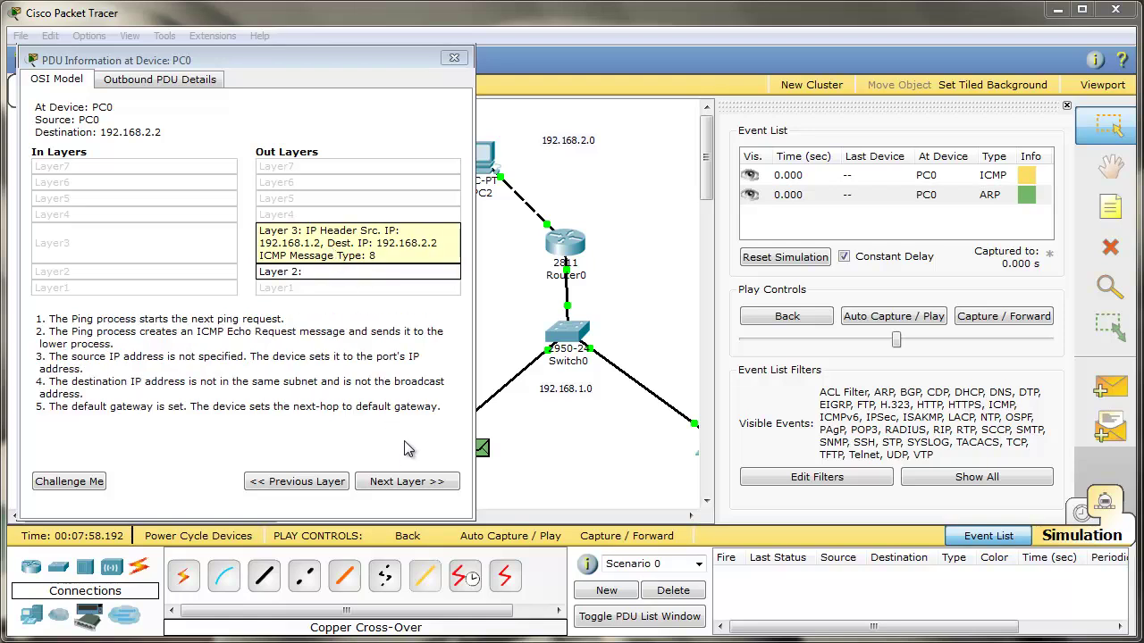
left_click(453, 58)
Advance the simulation by one event and examine the inbound PDU details of the ARP packet at Switch0.
left_click(1009, 314)
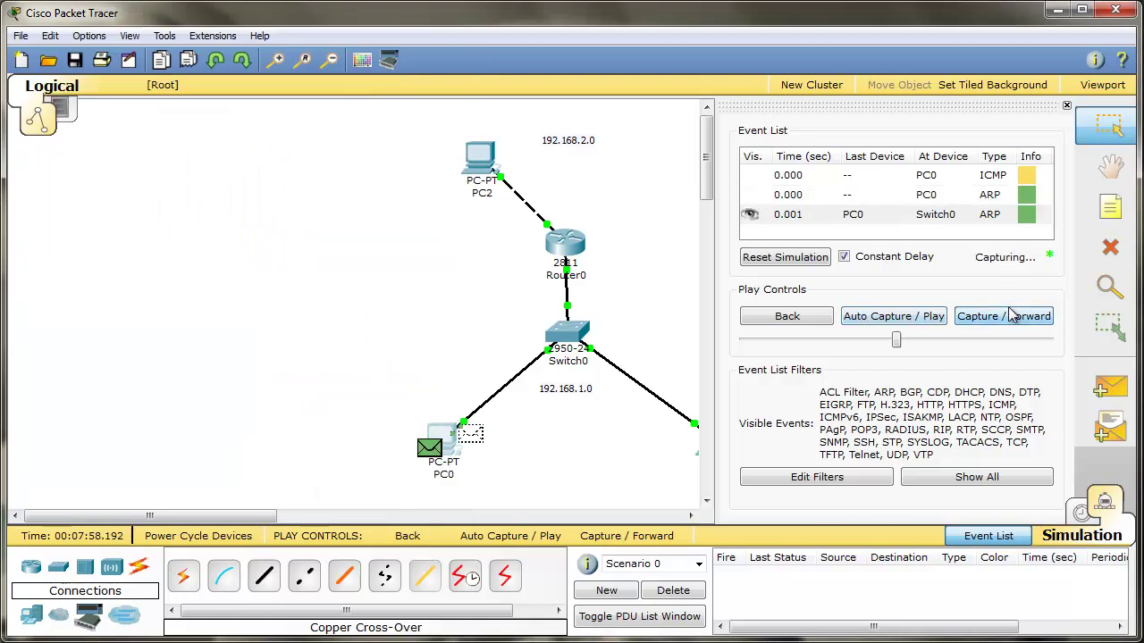
left_click(585, 341)
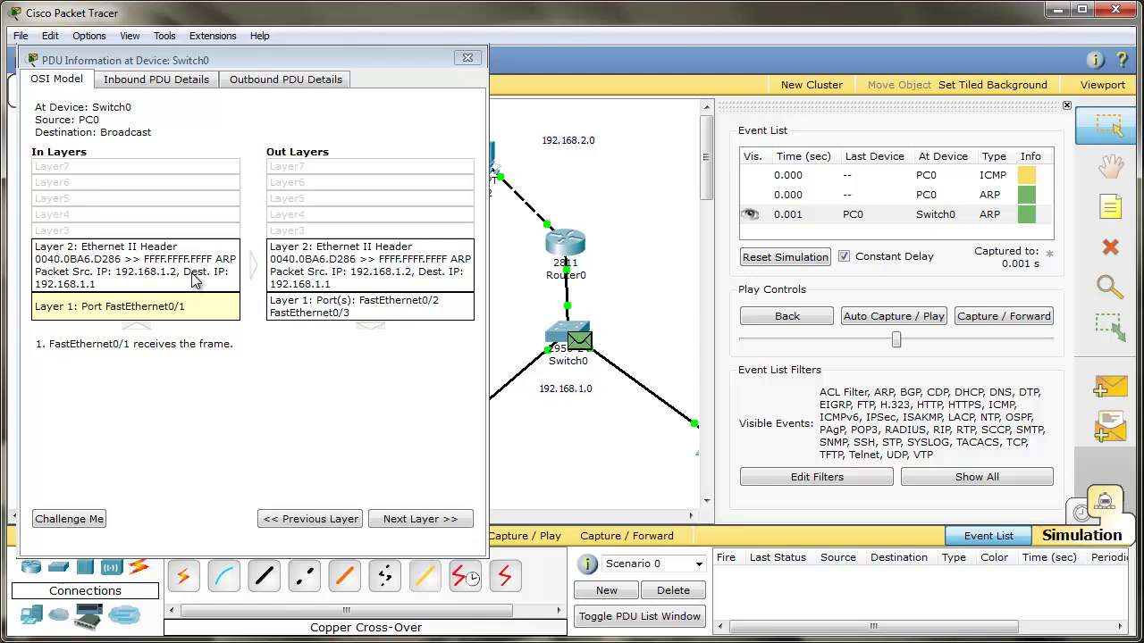
left_click(164, 83)
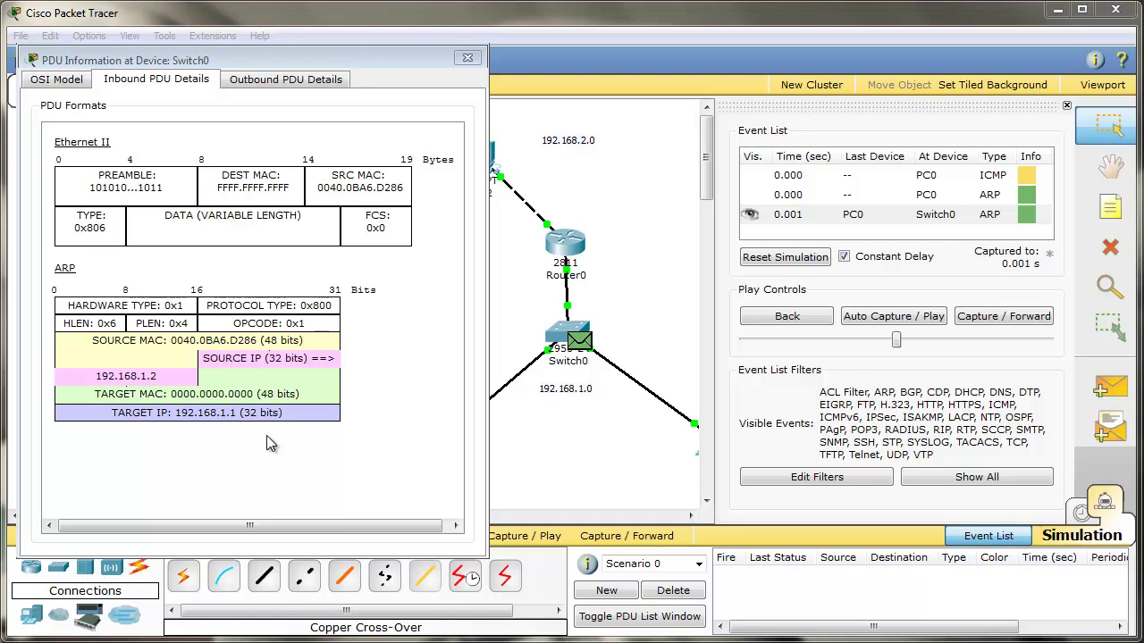
left_click(467, 57)
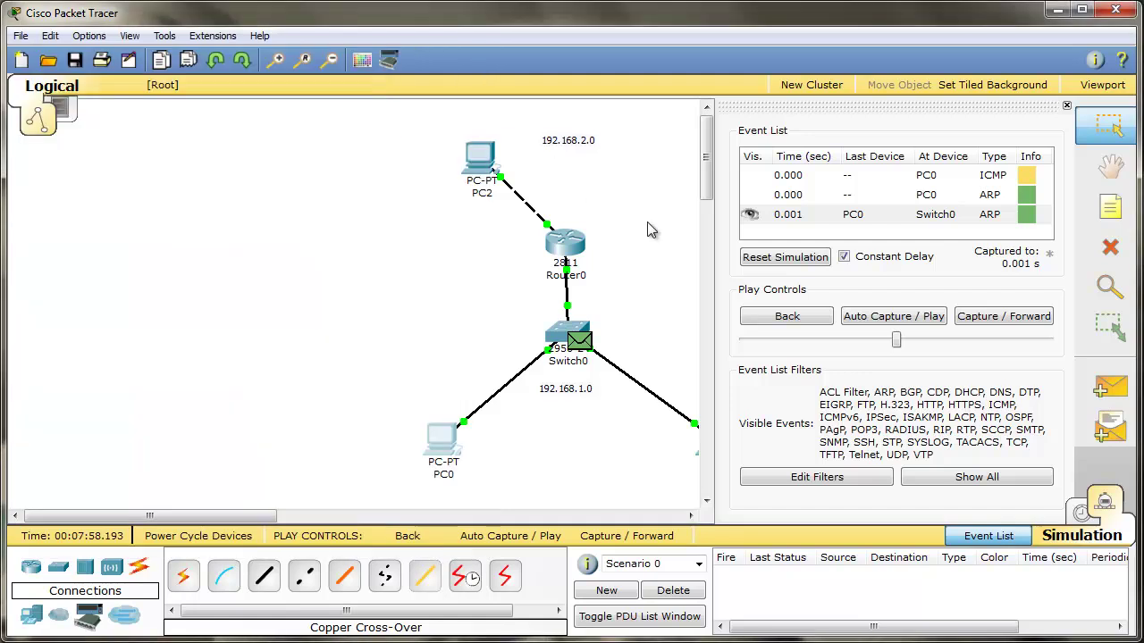
Advance the simulation until the ICMP packet reaches Switch0, examine its in and out layers there, and close its information window.
left_click(987, 319)
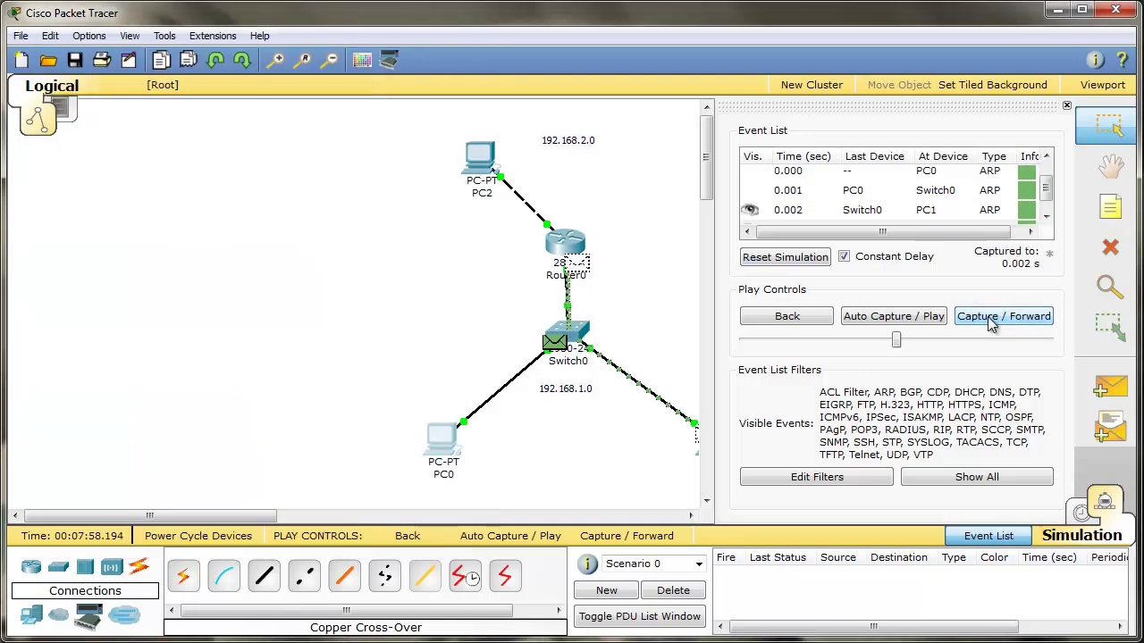
left_click(989, 321)
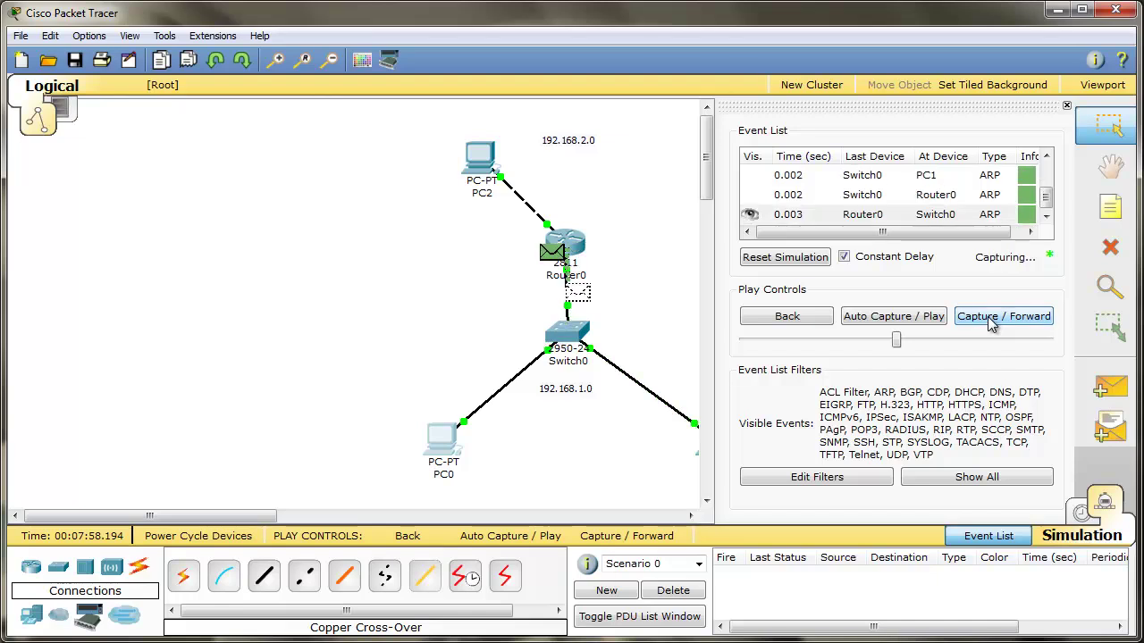
left_click(990, 321)
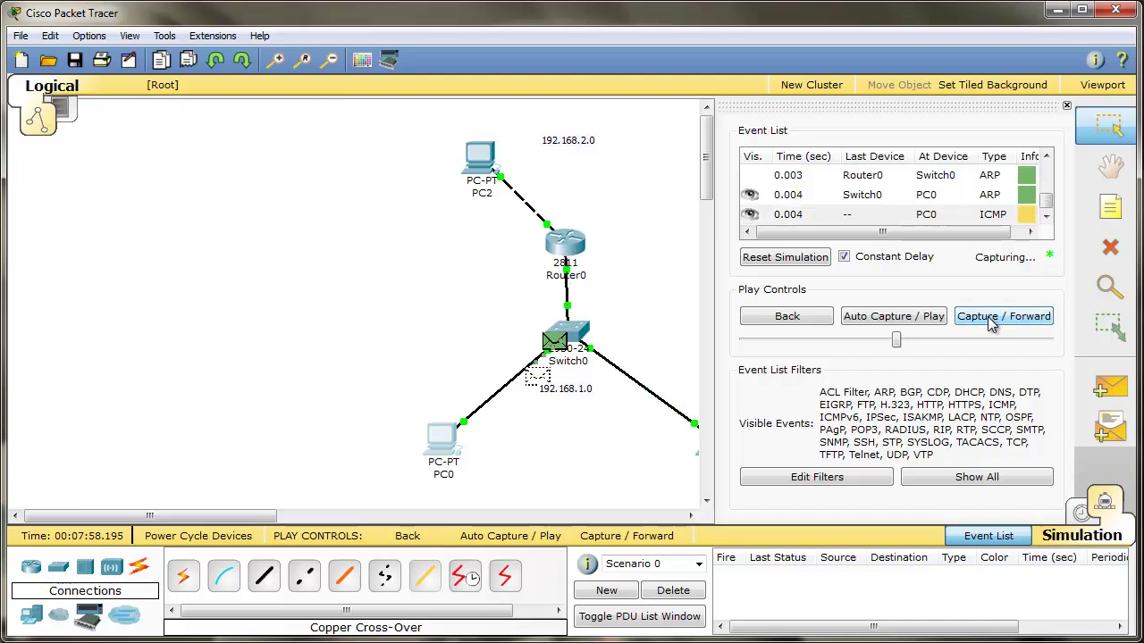
left_click(999, 313)
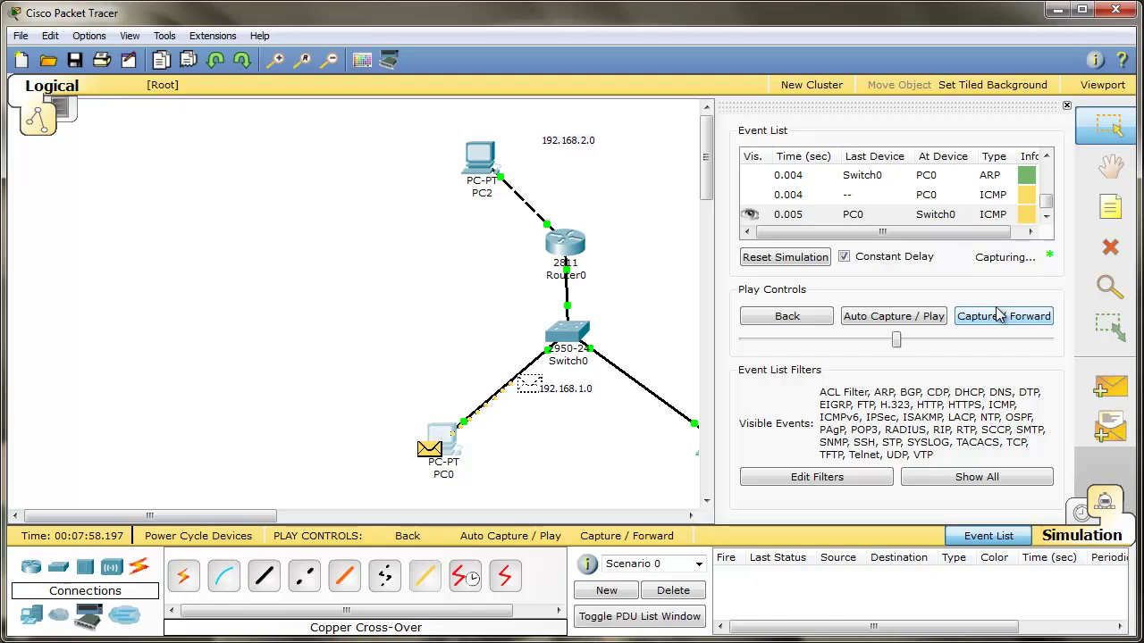
left_click(581, 348)
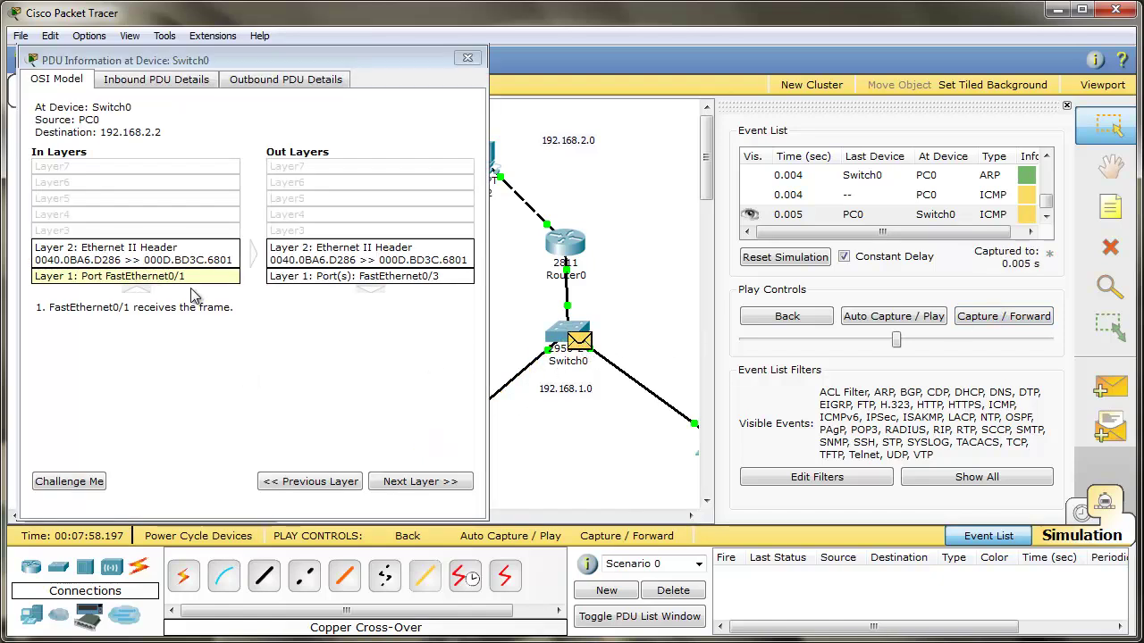
left_click(467, 60)
Advance the simulation until Router0's ARP request reaches PC2, examine its in and out layers, and close its information window.
left_click(1007, 324)
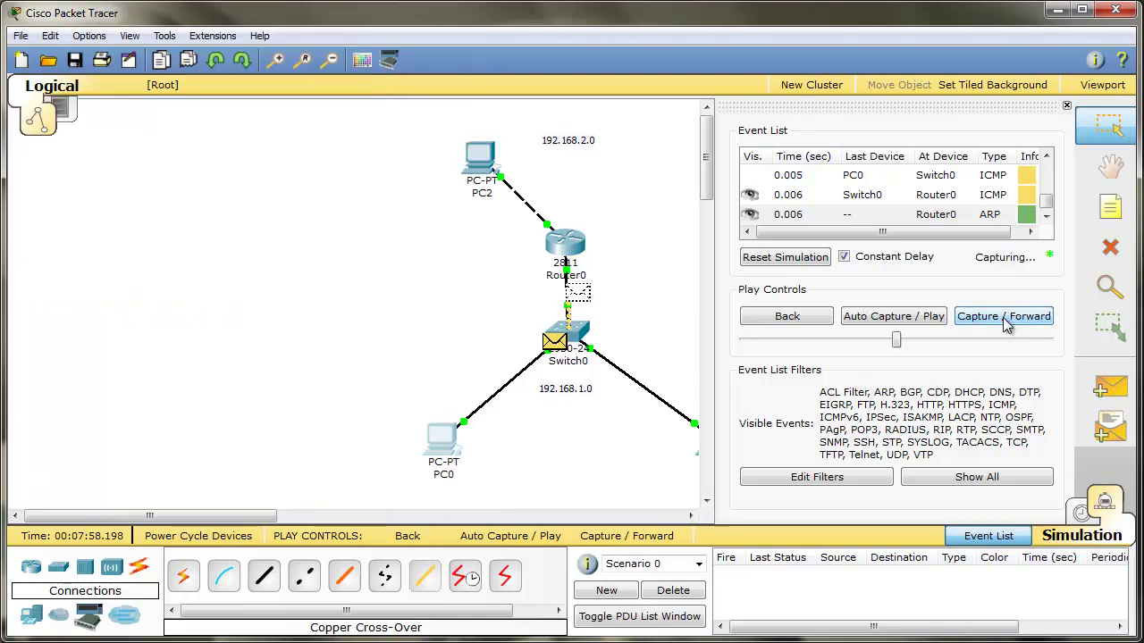
left_click(1005, 318)
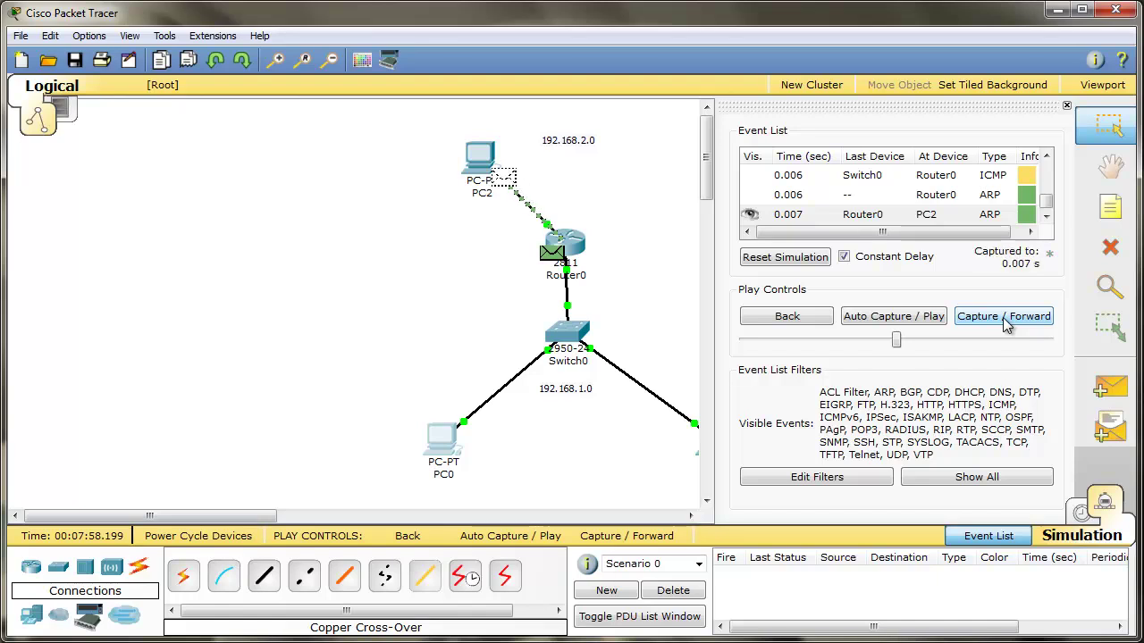
left_click(496, 176)
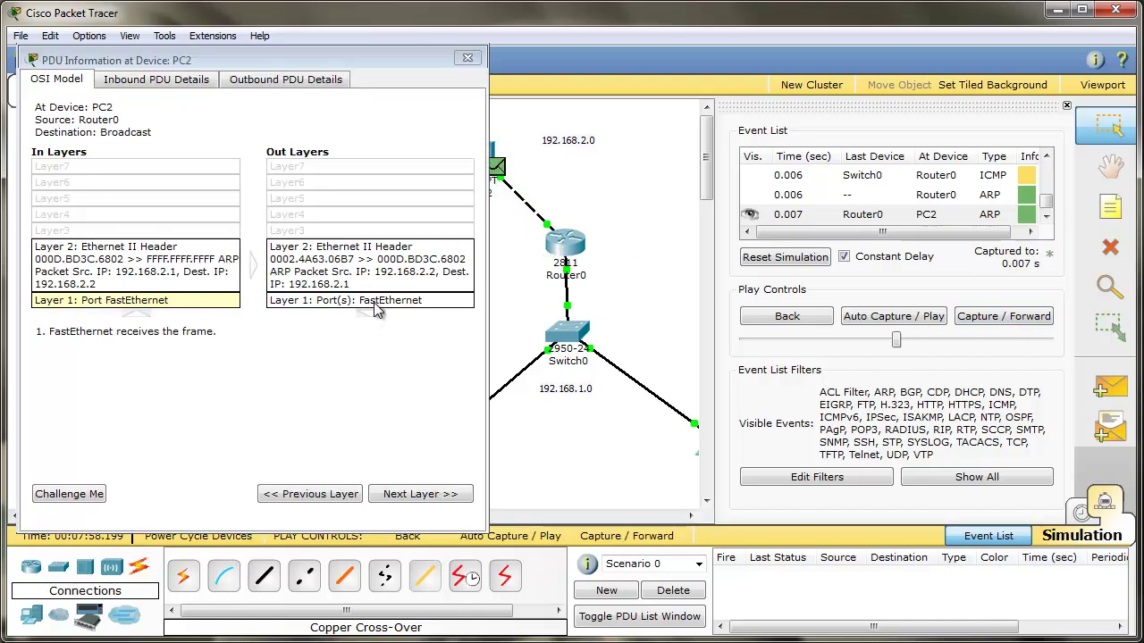
left_click(466, 60)
Advance the simulation until STP frames appear at Switch0, examine one frame's outbound PDU details including the BPDU, and close its information window.
left_click(963, 317)
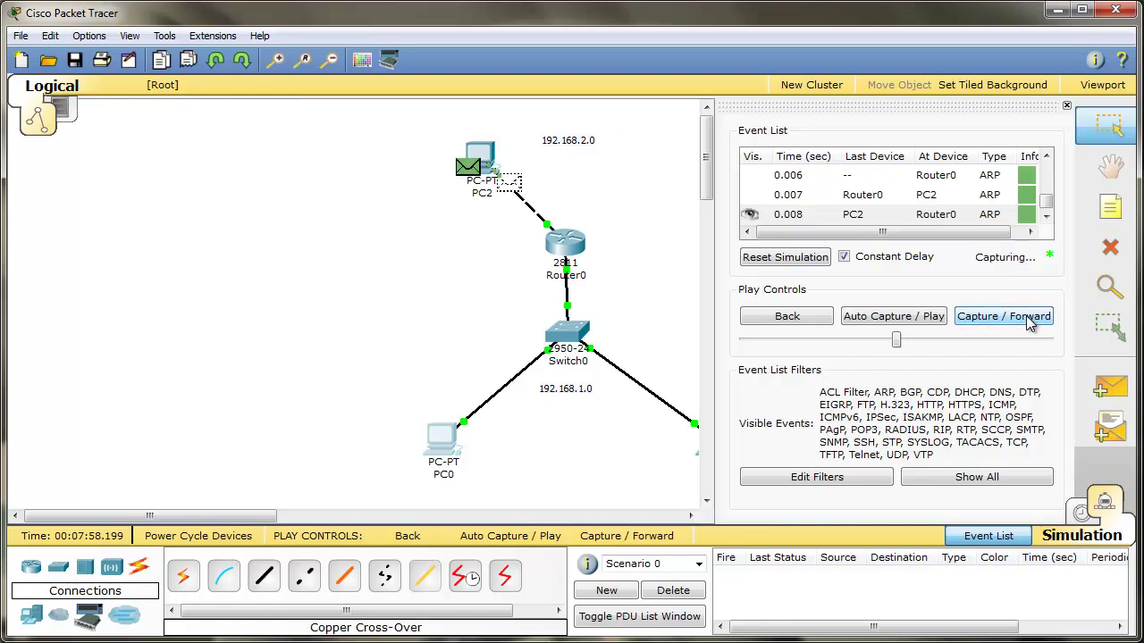
left_click(1027, 324)
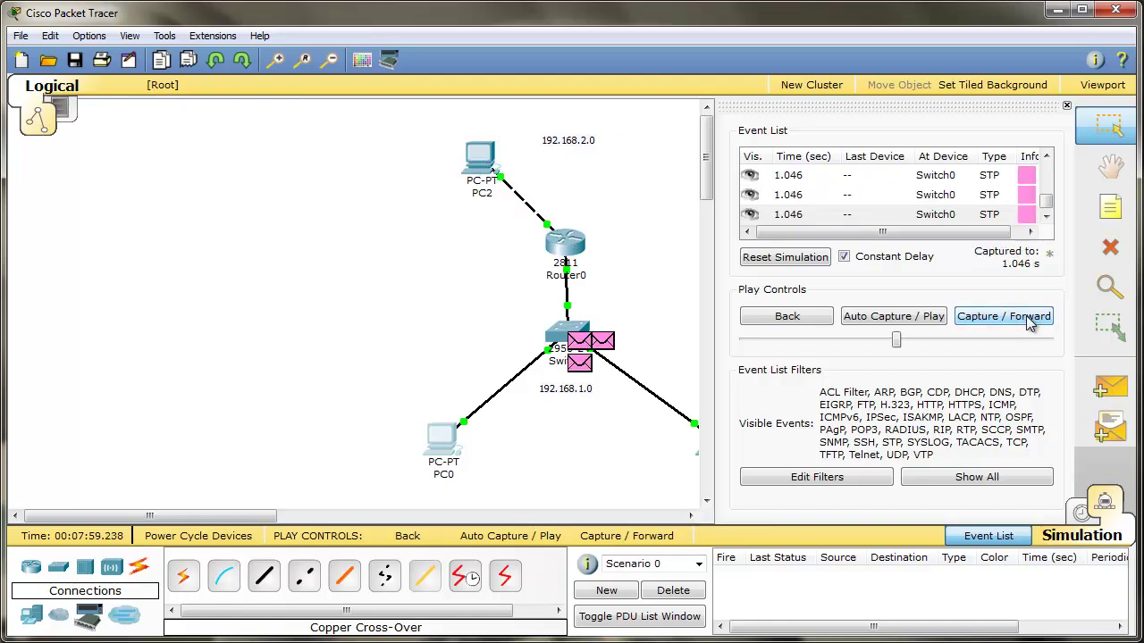
left_click(579, 365)
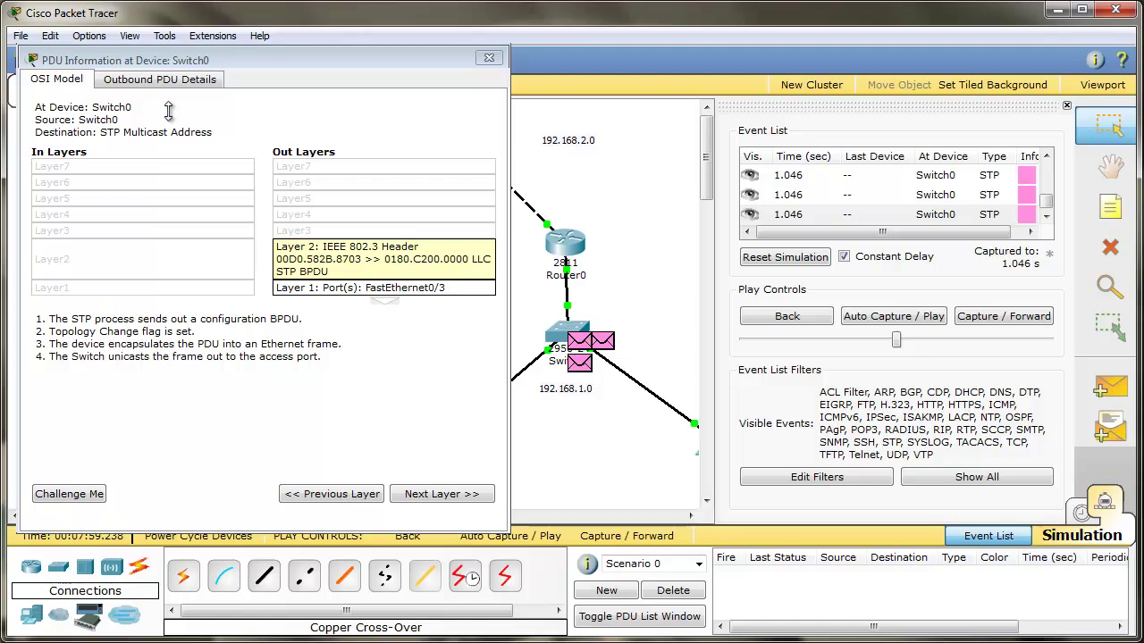
left_click(142, 80)
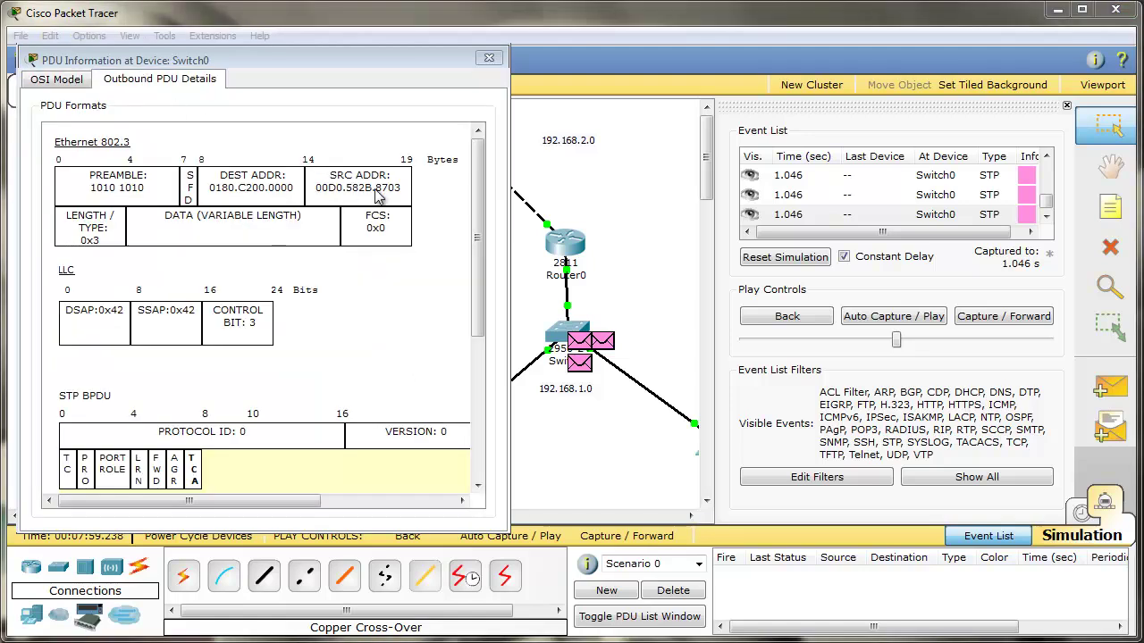
left_click_drag(479, 173, 482, 304)
mouse_move(297, 502)
left_mouse_down()
mouse_move(422, 502)
mouse_move(293, 502)
left_mouse_up()
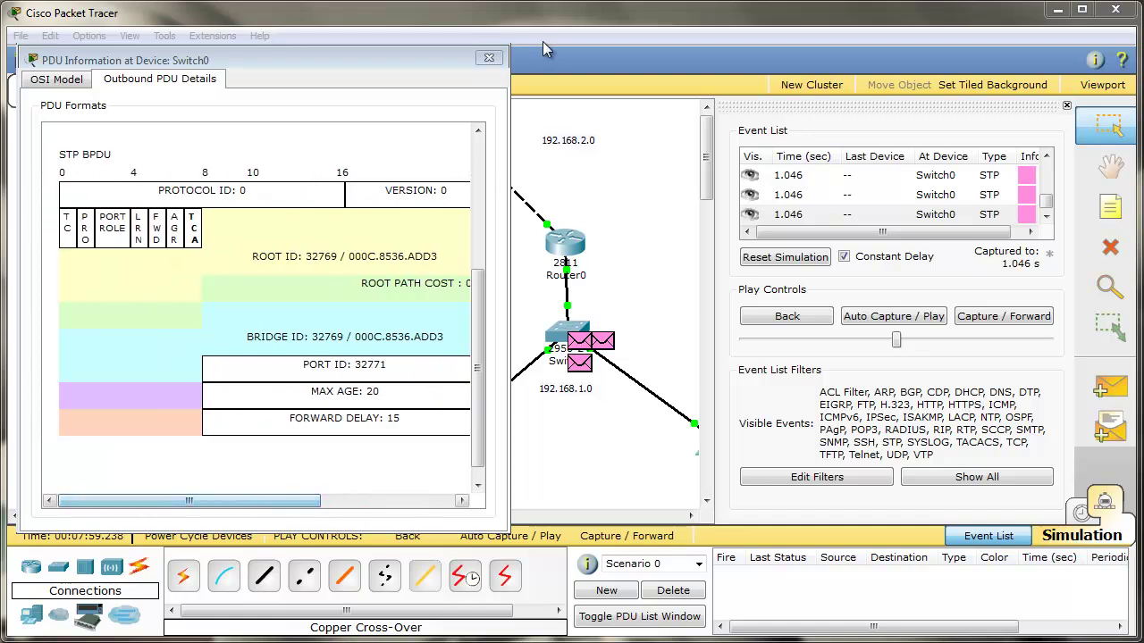
left_click(490, 59)
Advance the simulation to the DTP frame at Switch0, examine its outbound PDU details, and close its information window.
left_click(975, 318)
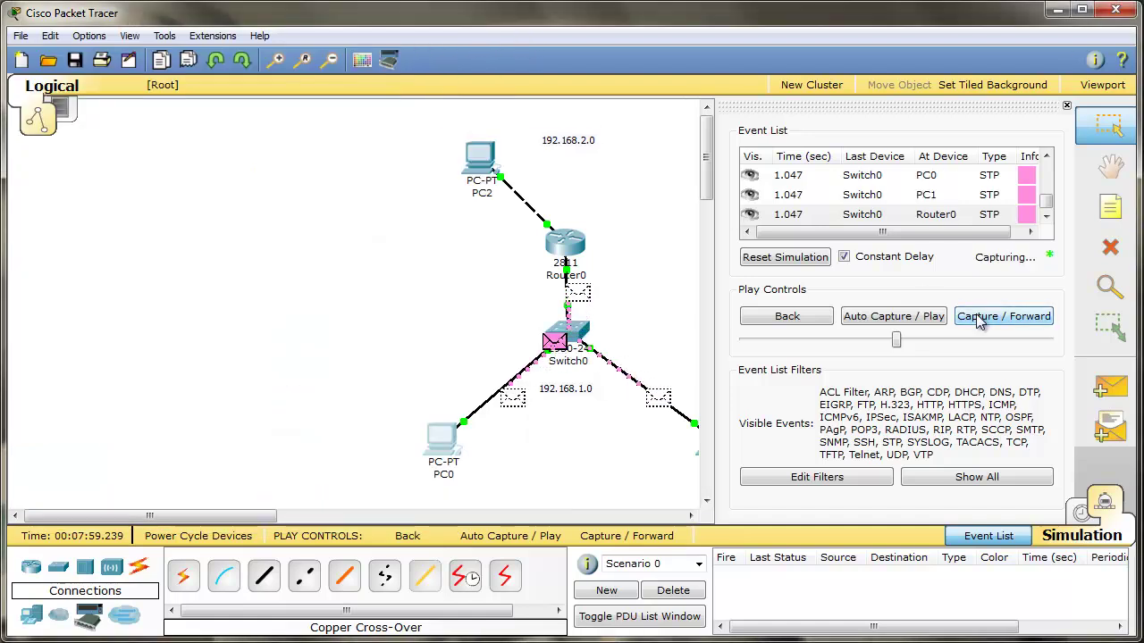
left_click(979, 320)
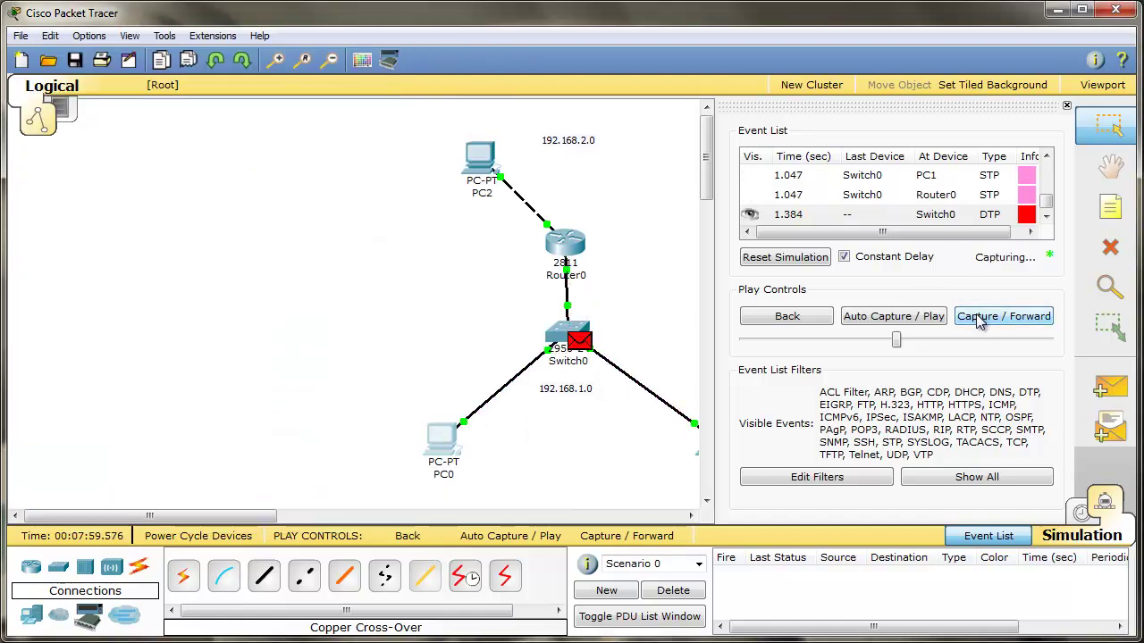
left_click(580, 347)
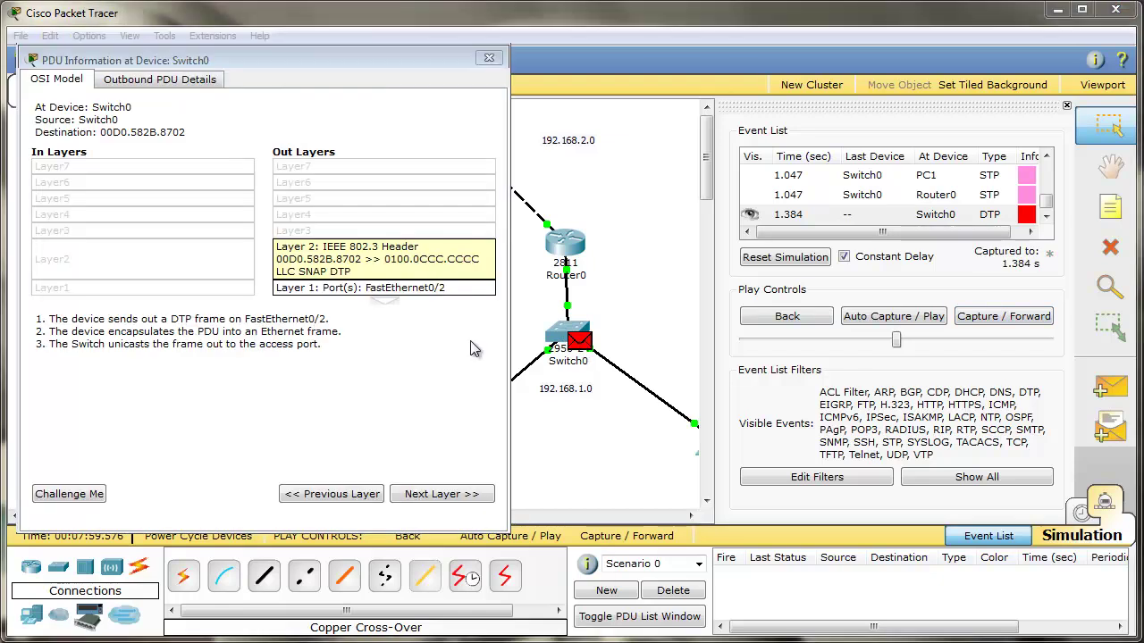
left_click(200, 81)
left_click_drag(479, 226, 482, 391)
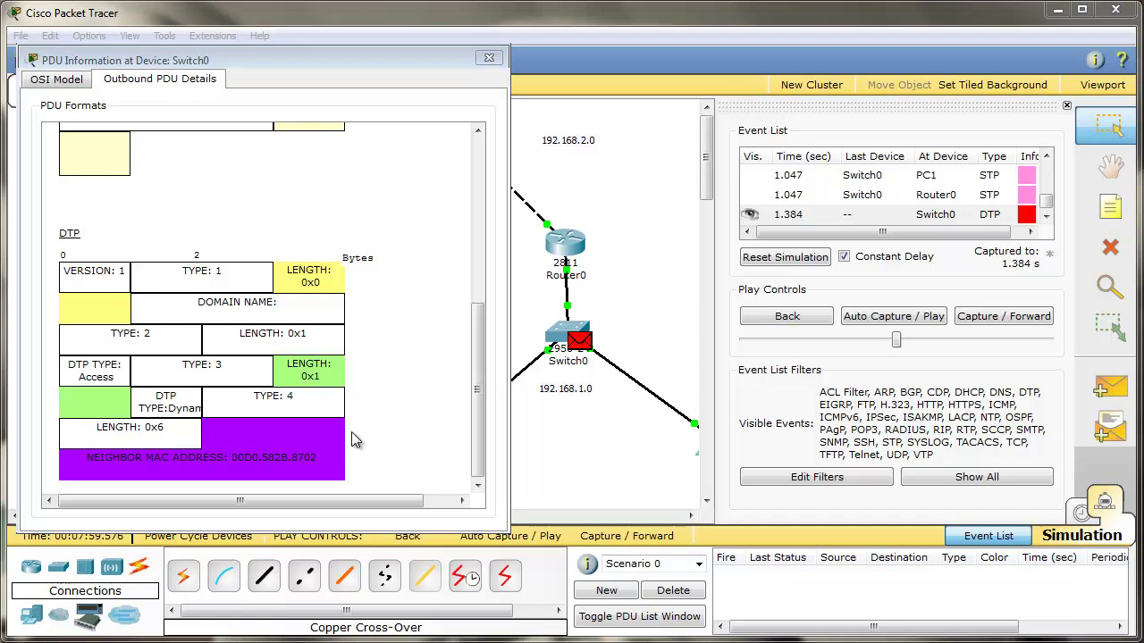
left_click(489, 59)
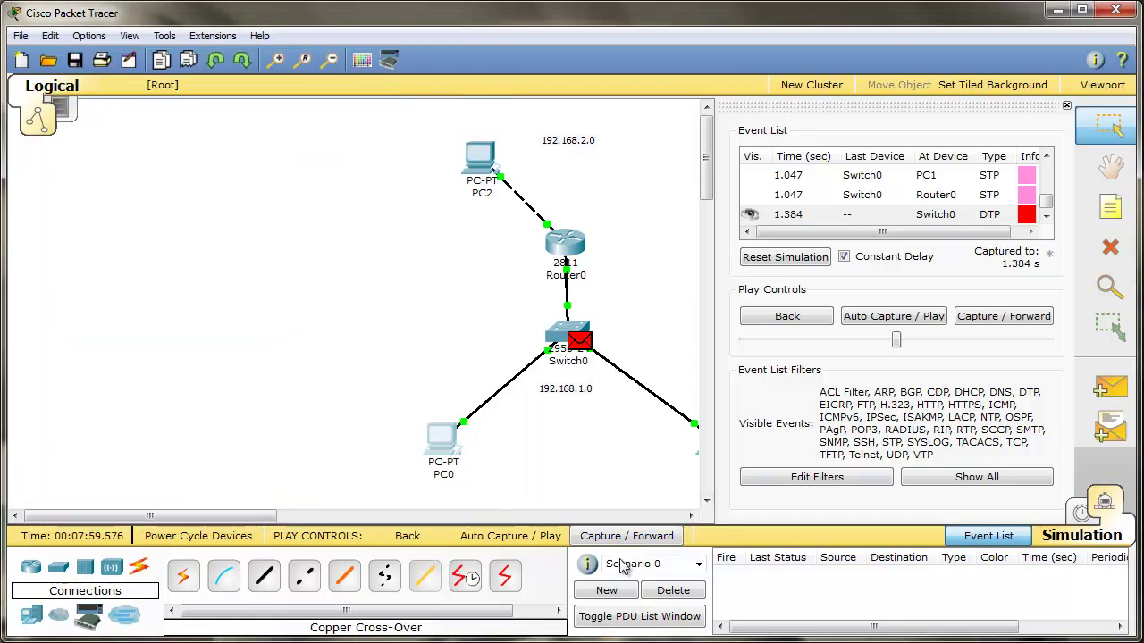
Return to Realtime mode, review the 192.168.2.2 ping results in PC0's command prompt, and close the PC0 window.
left_click(1082, 514)
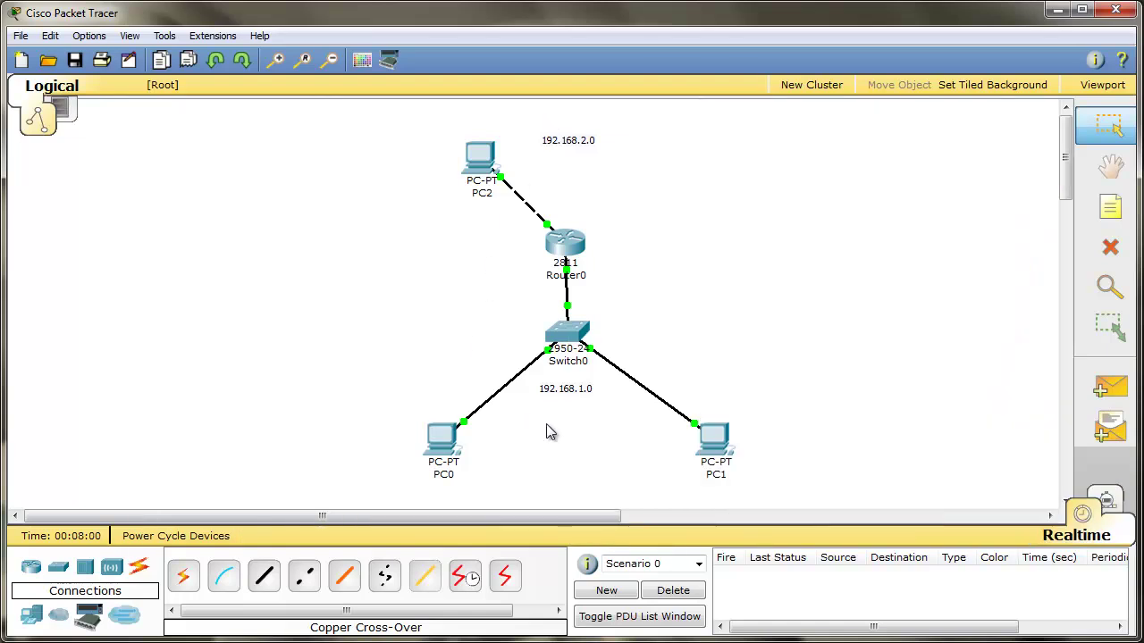
left_click(441, 438)
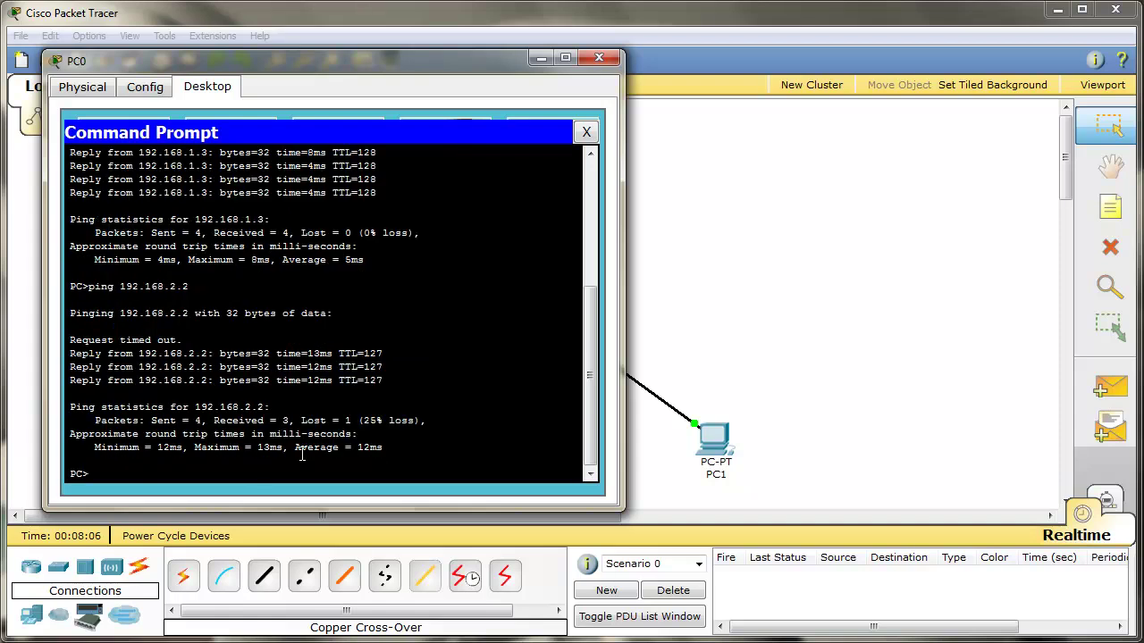
left_click(586, 132)
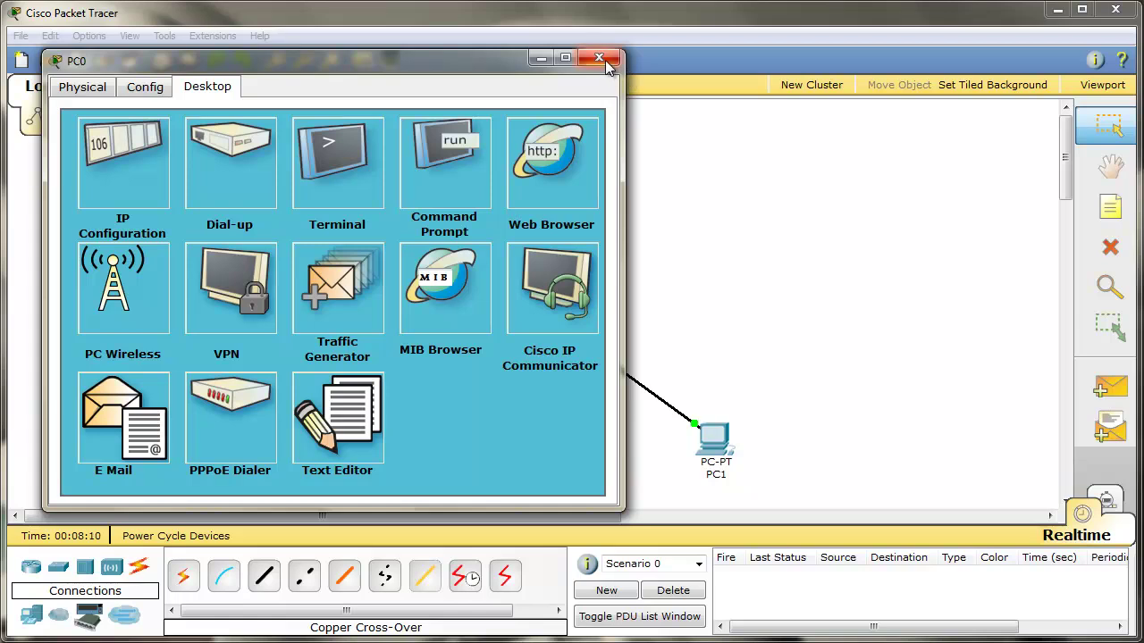
left_click(598, 59)
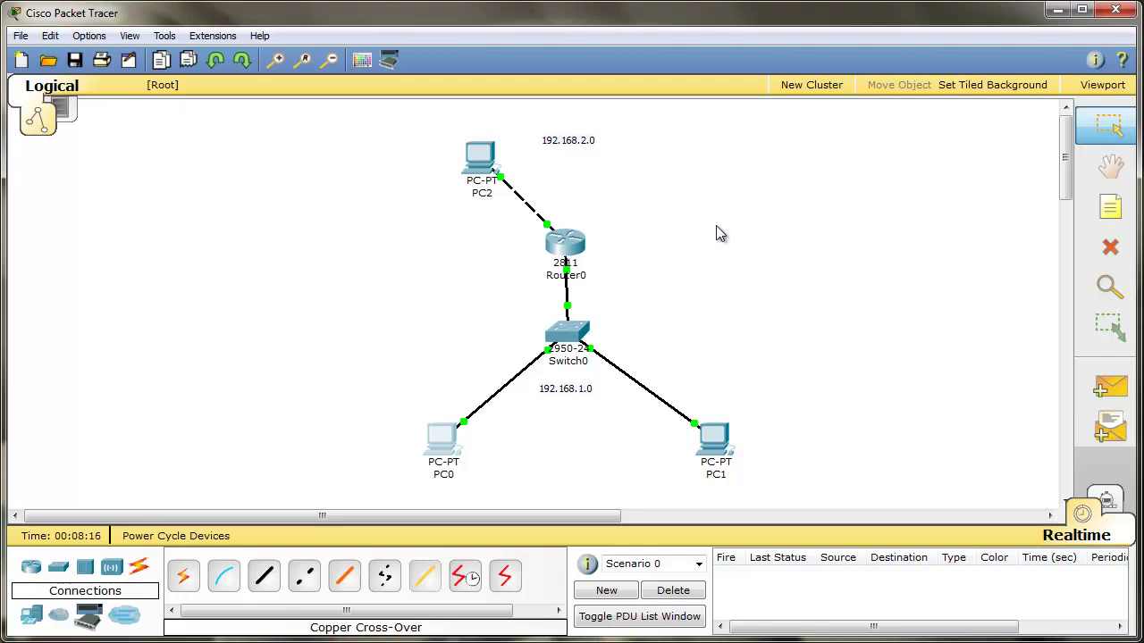
Place a generic AccessPoint-PT wireless device in the workspace below the 192.168.2.0 label, to the right of PC2 and Router0.
left_click(493, 168)
left_click(112, 572)
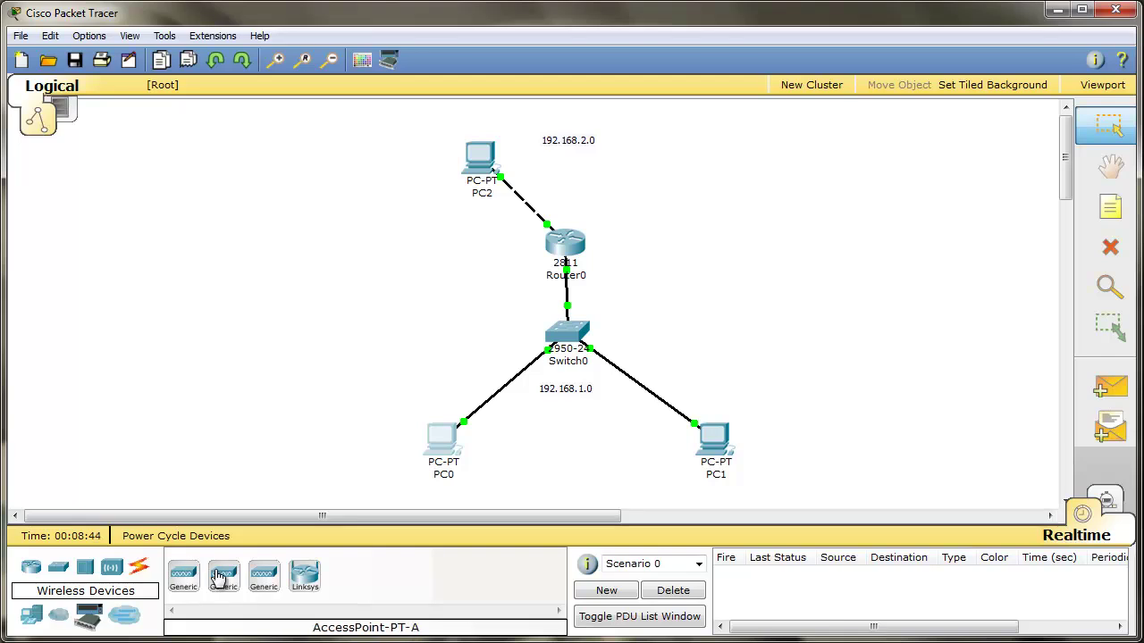
left_click(184, 576)
left_click(655, 198)
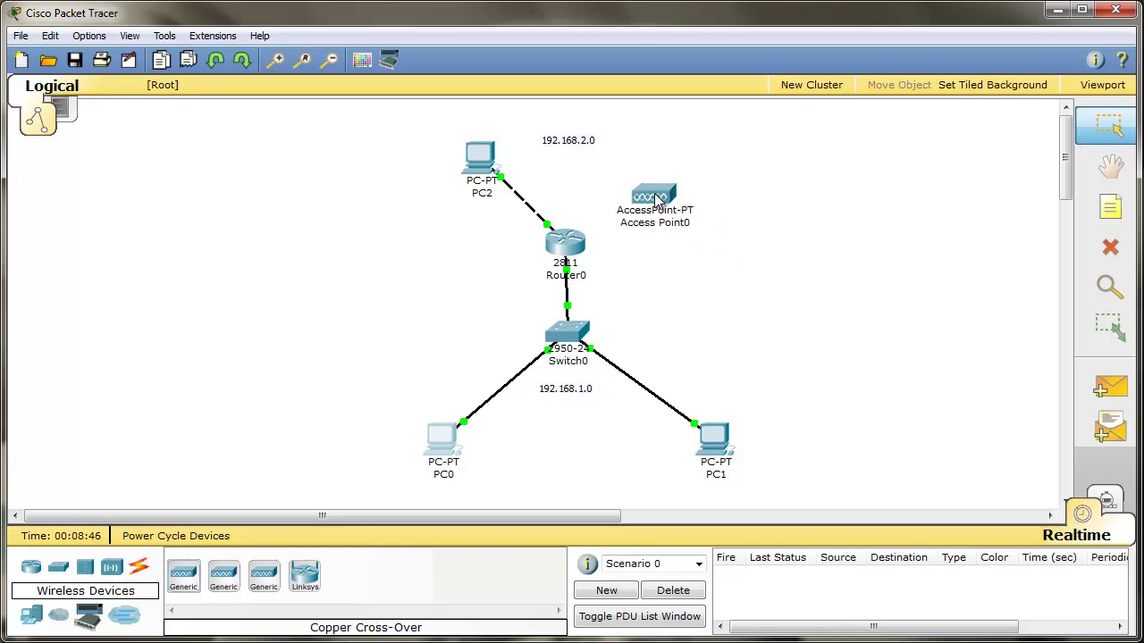
left_click(140, 570)
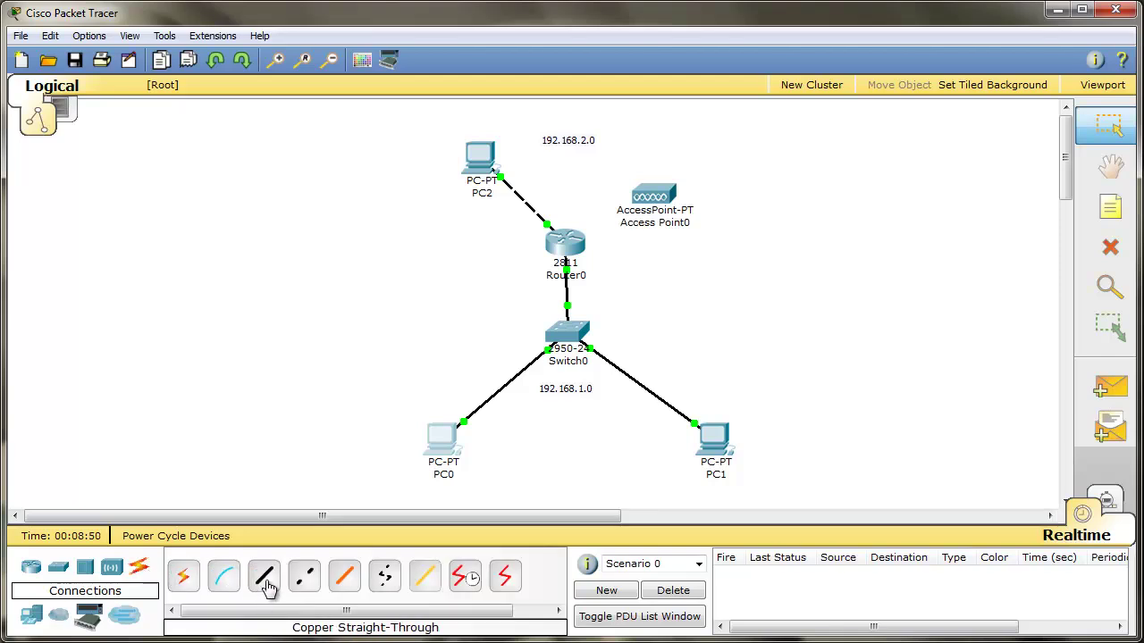
left_click(302, 579)
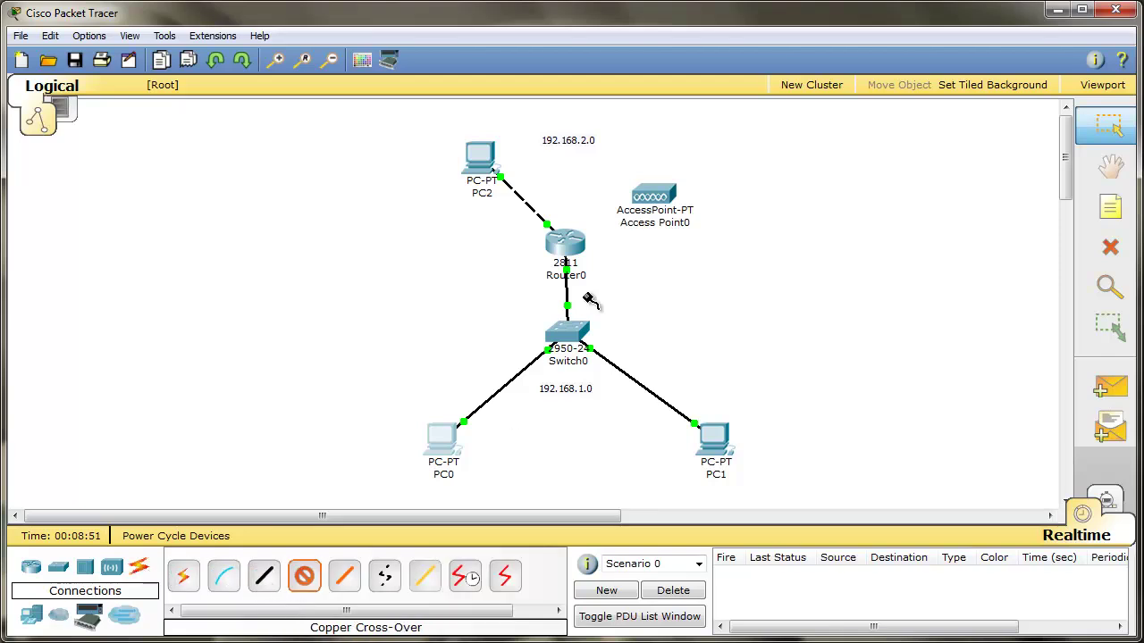
left_click(563, 245)
left_click(591, 242)
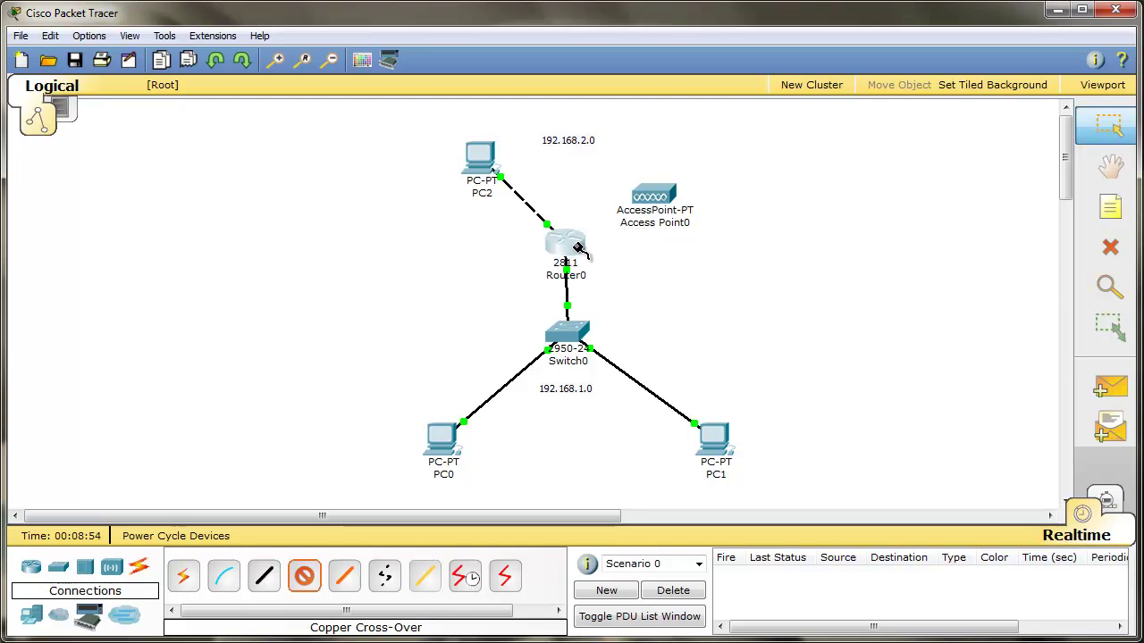
key("Escape")
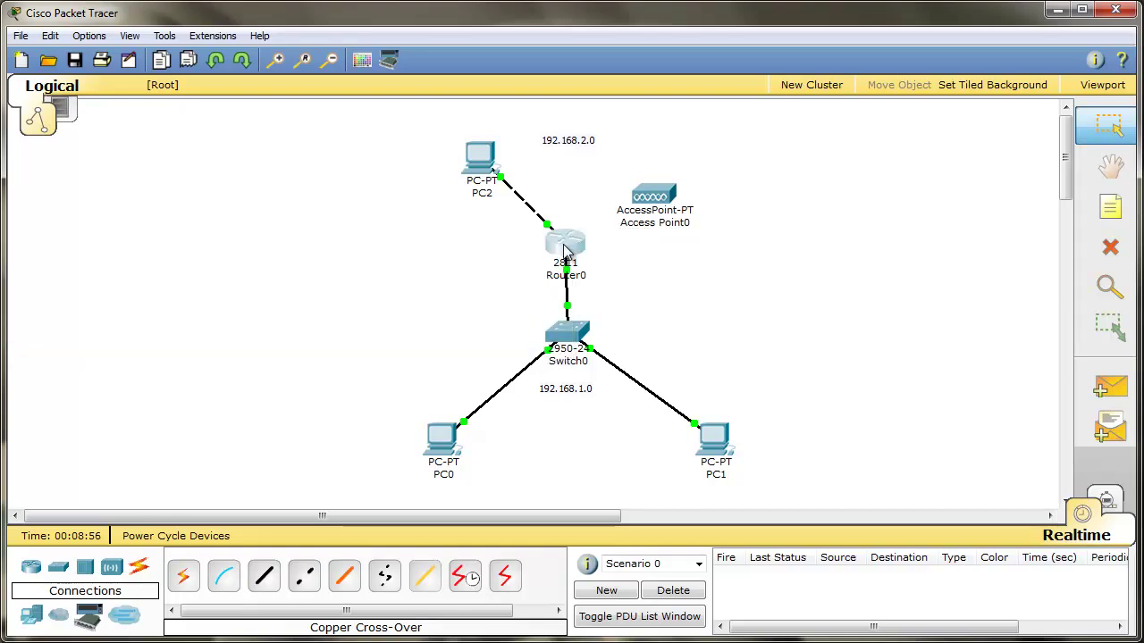
Save Router0's running configuration to startup-config with copy running startup in its command line, accepting the default destination filename.
double_click(563, 250)
left_click_drag(107, 191, 468, 104)
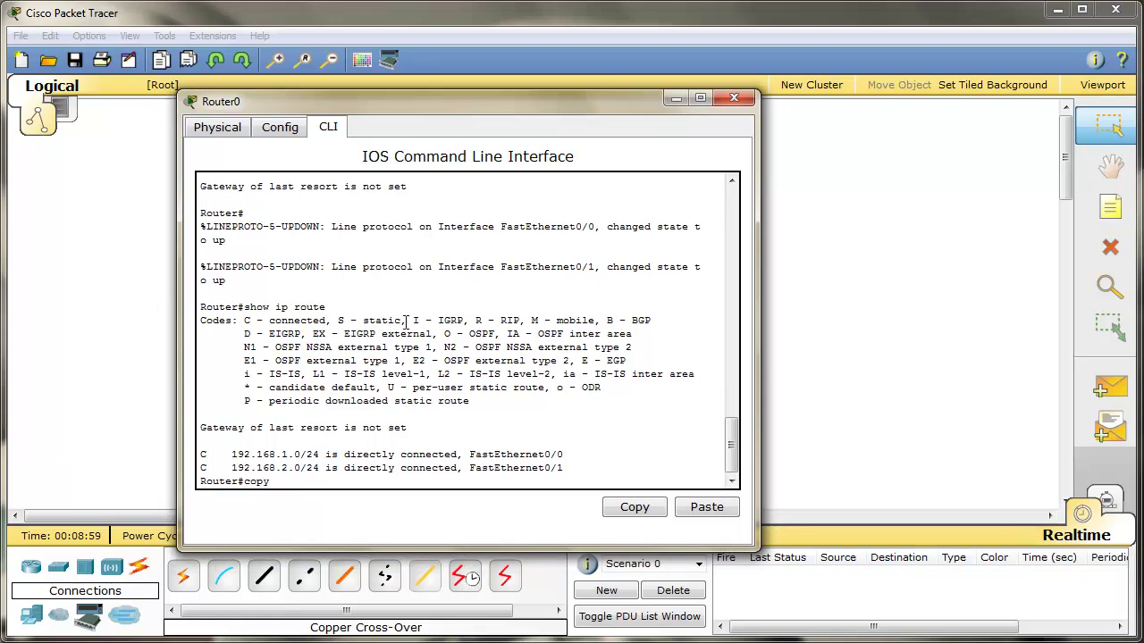
type("g startup")
key("Return")
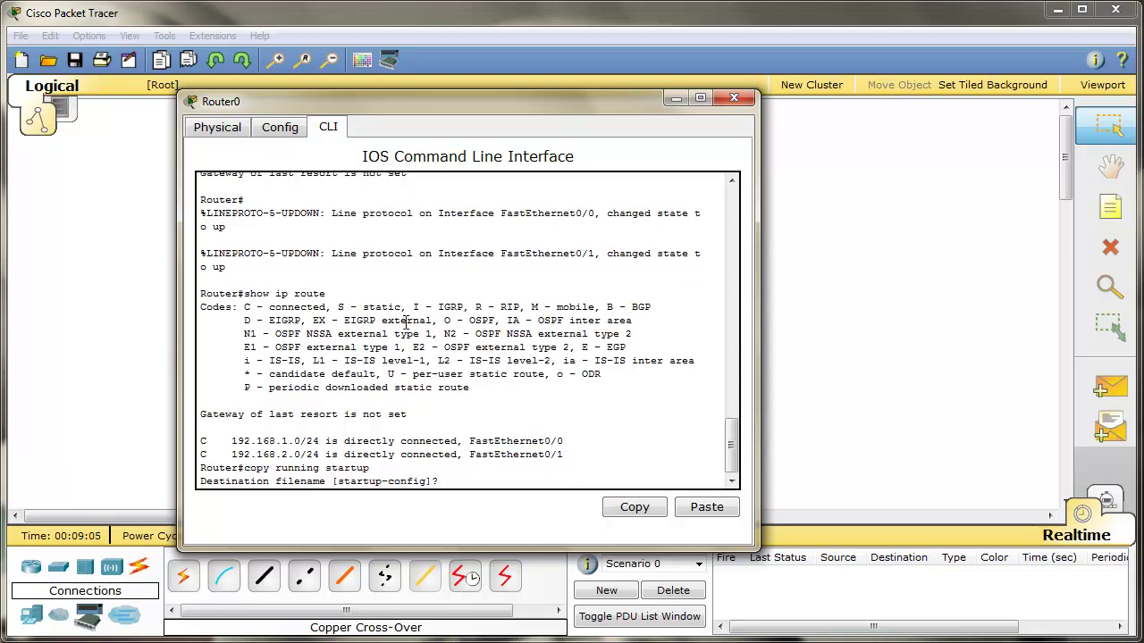
key("Return")
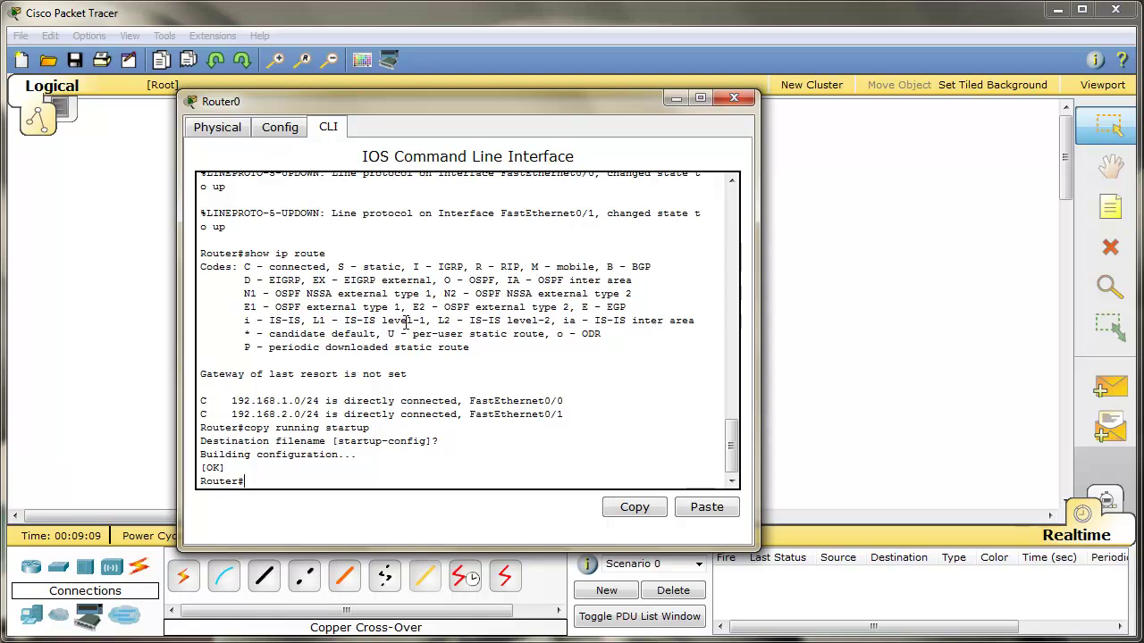
Install an Ethernet network module in Router0's empty module slot with the power off, restart the router, and close its window.
left_click(217, 128)
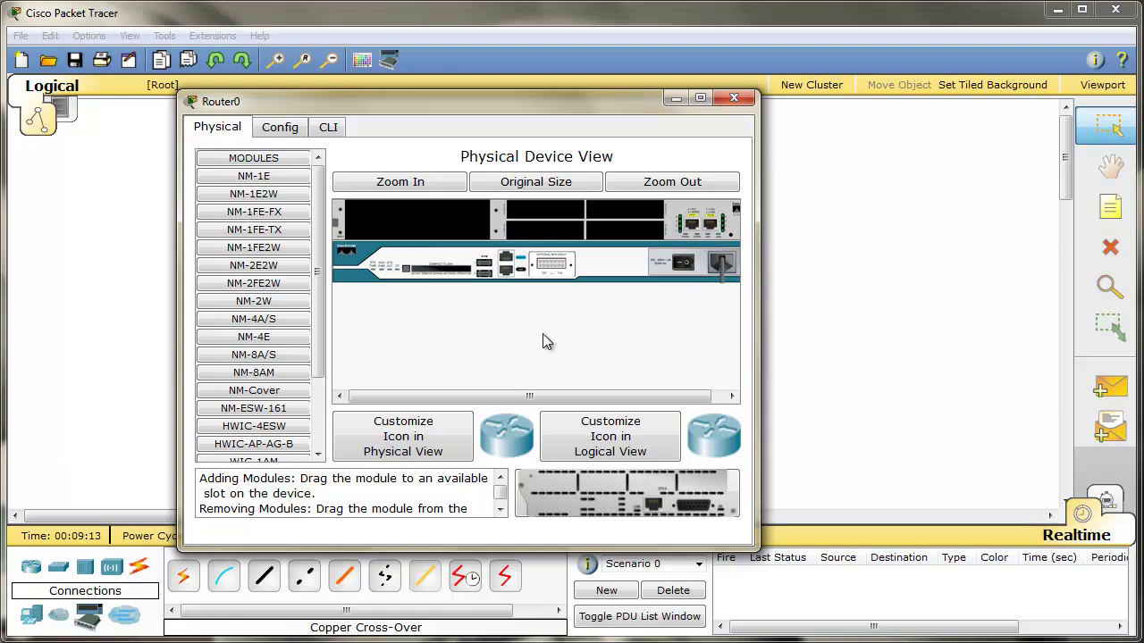
left_click_drag(254, 213, 420, 218)
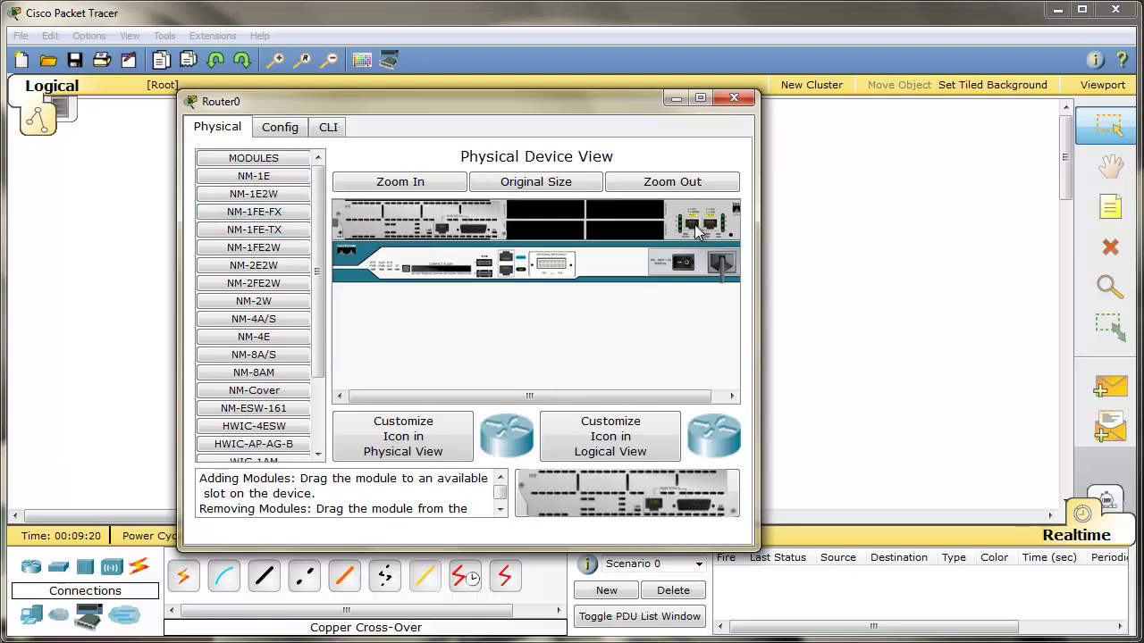
left_click(333, 128)
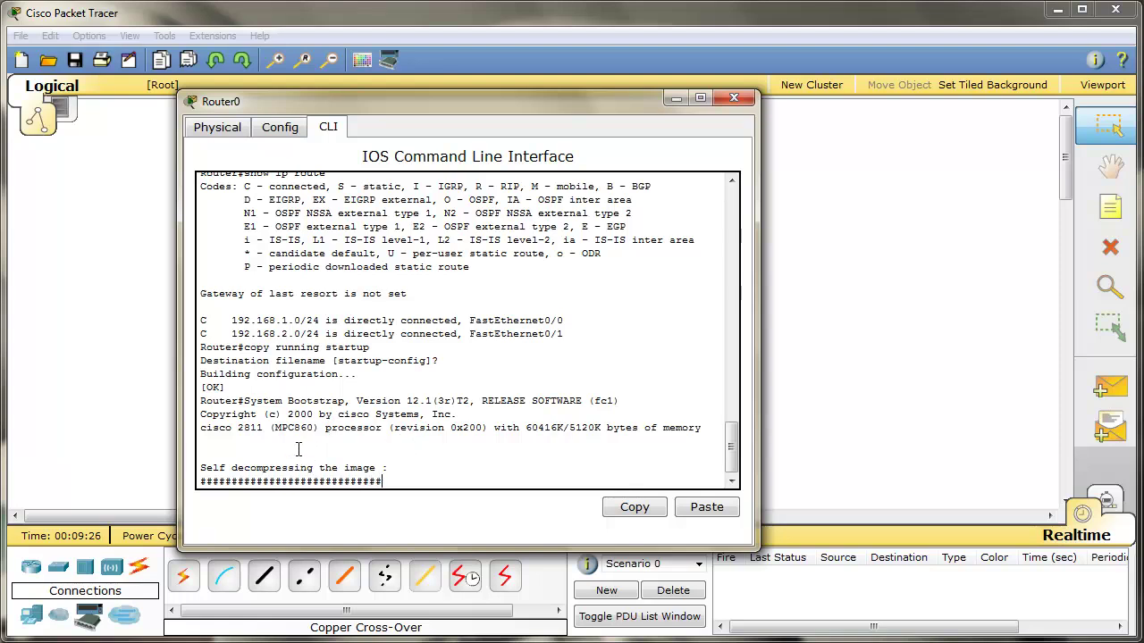
left_click(747, 94)
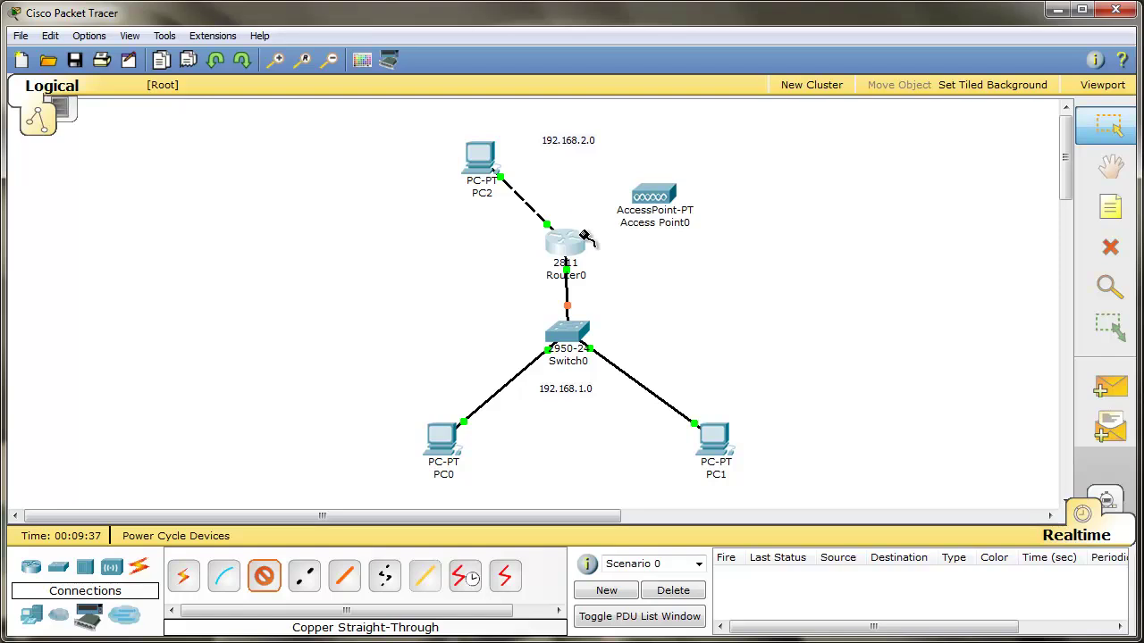
Connect Router0's FastEthernet1/0 port to Access Point0 with a copper cross-over cable.
left_click(544, 230)
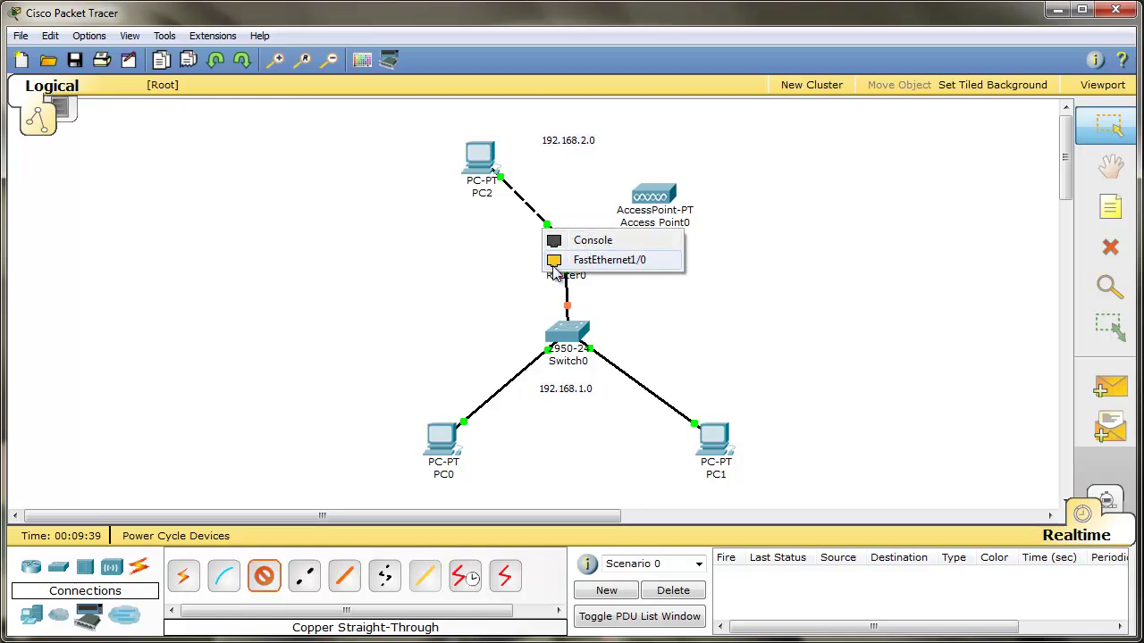
left_click(554, 262)
left_click(301, 597)
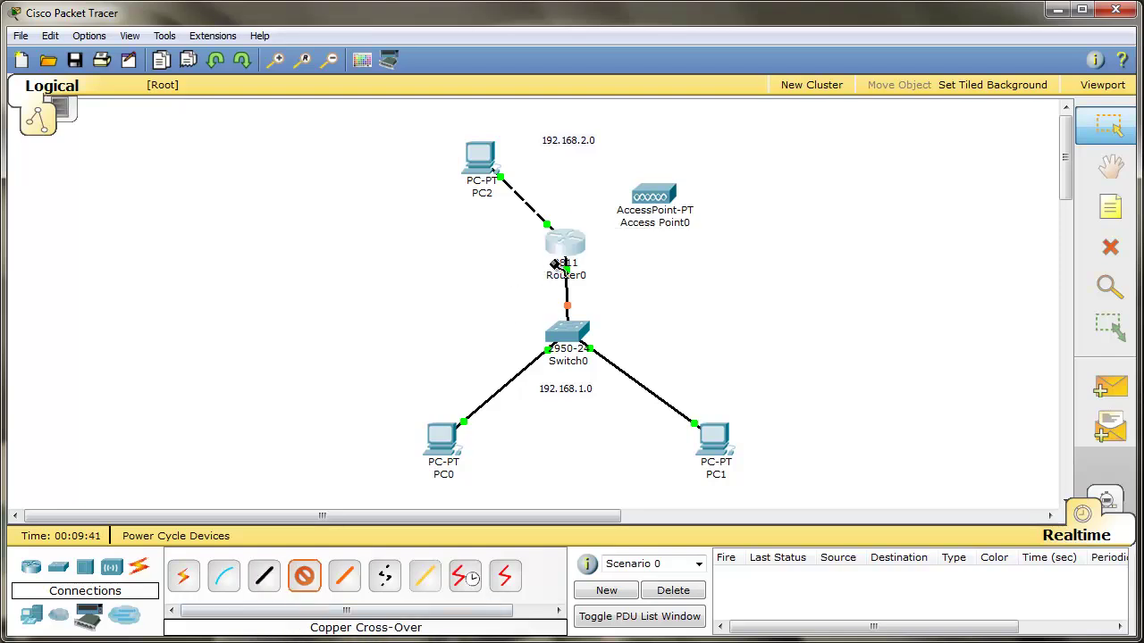
left_click(545, 229)
left_click(564, 264)
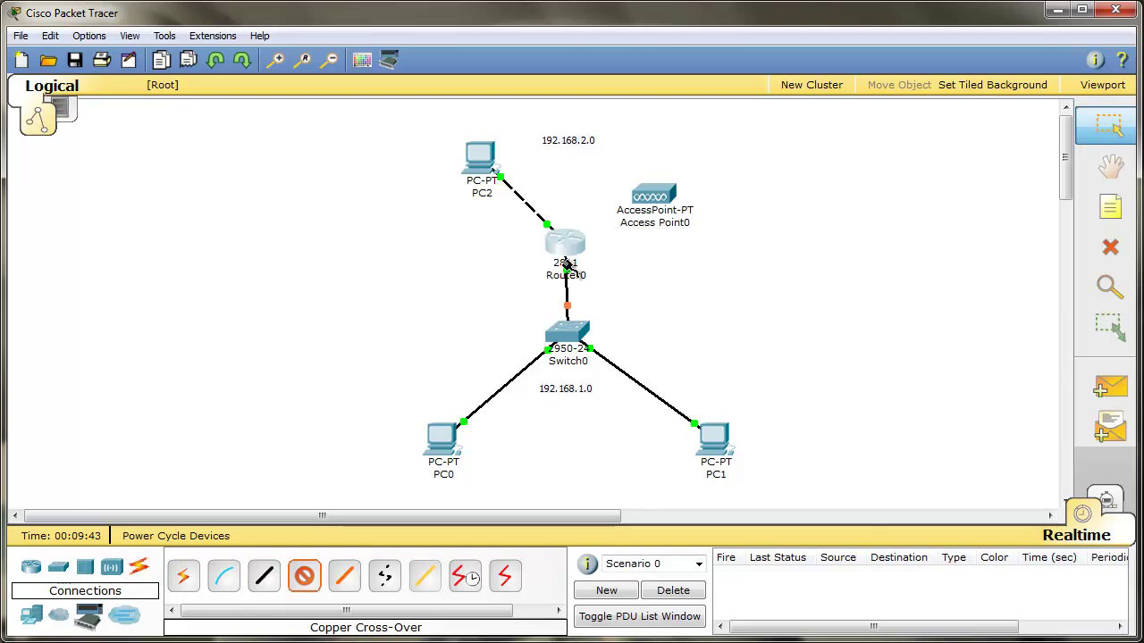
left_click(633, 195)
left_click(624, 198)
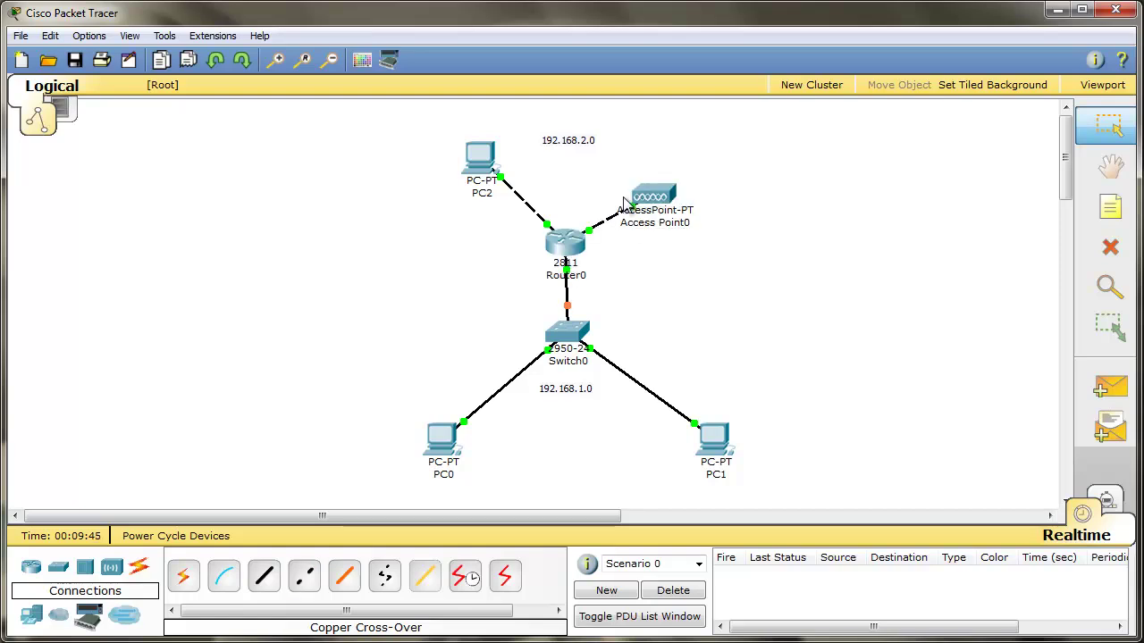
Examine Access Point0's physical device view and close its window.
left_click(655, 223)
left_click_drag(278, 219, 402, 150)
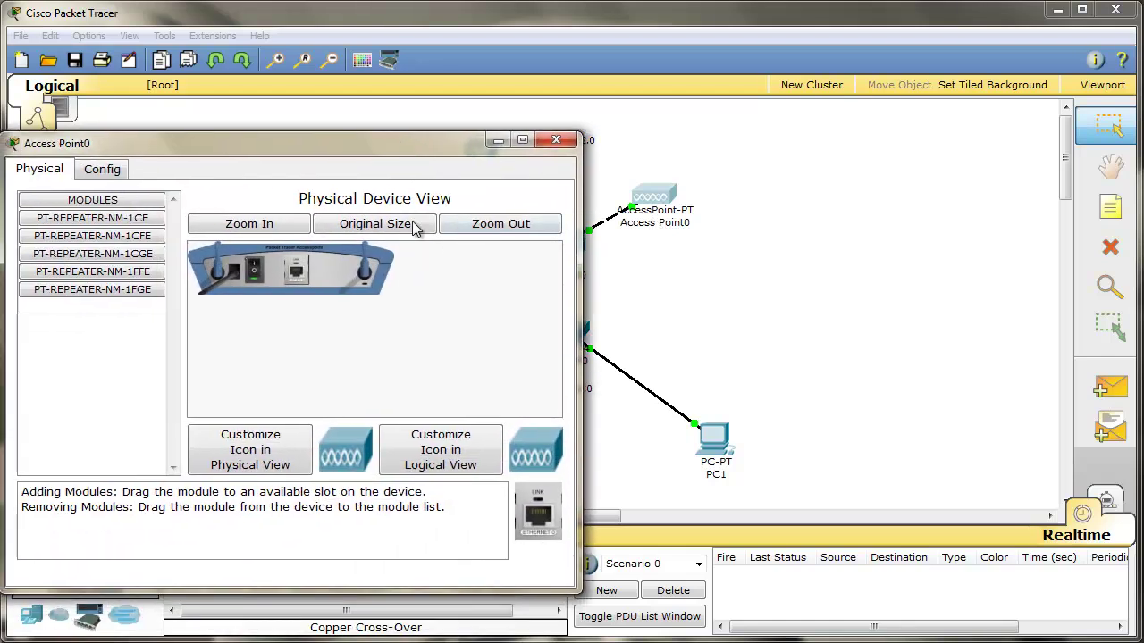
left_click(555, 140)
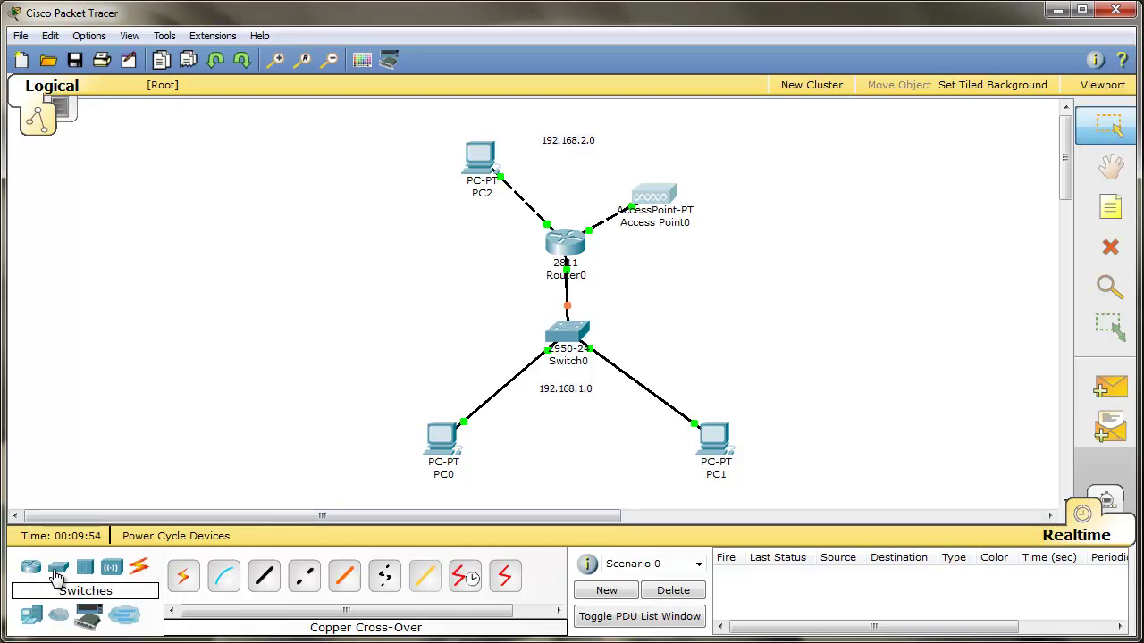
Place a TabletPC-PT wireless tablet in the workspace to the right of Access Point0.
left_click(31, 615)
left_click_drag(413, 615, 547, 614)
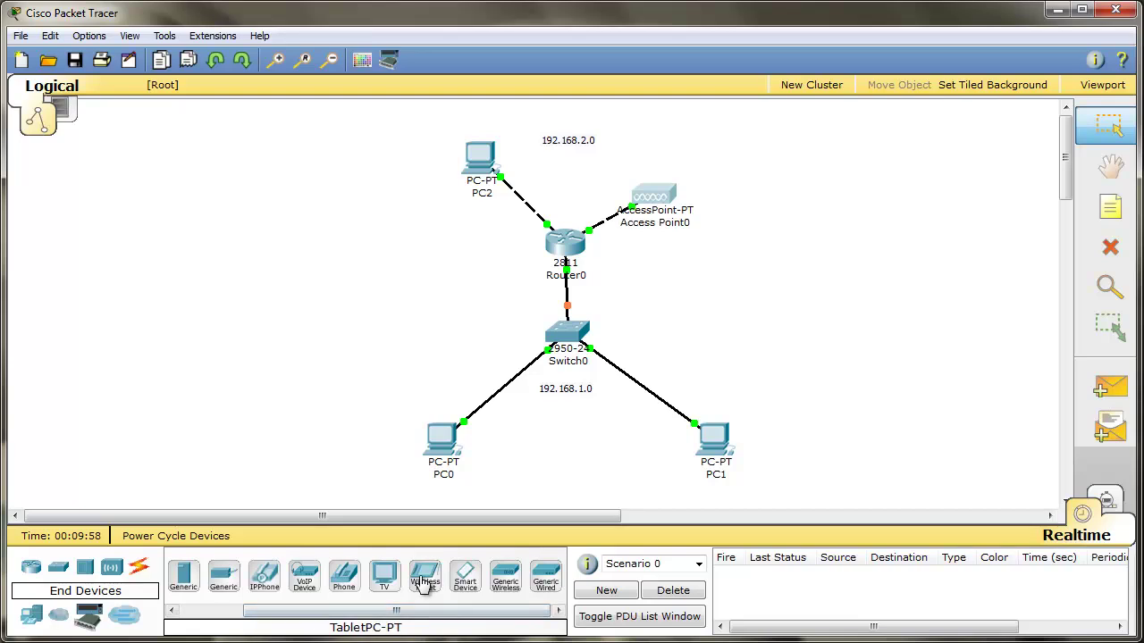
left_click_drag(424, 583, 771, 173)
Set the SSID of Tablet PC0's wireless interface to punto and close the tablet's window.
left_click(758, 178)
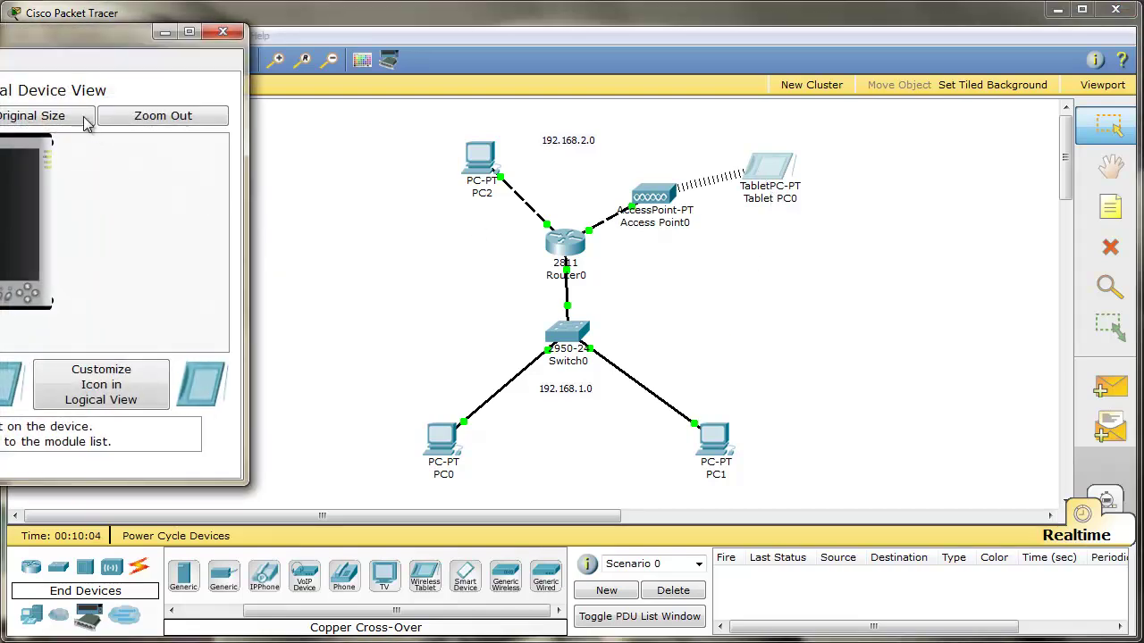
left_click_drag(51, 35, 433, 71)
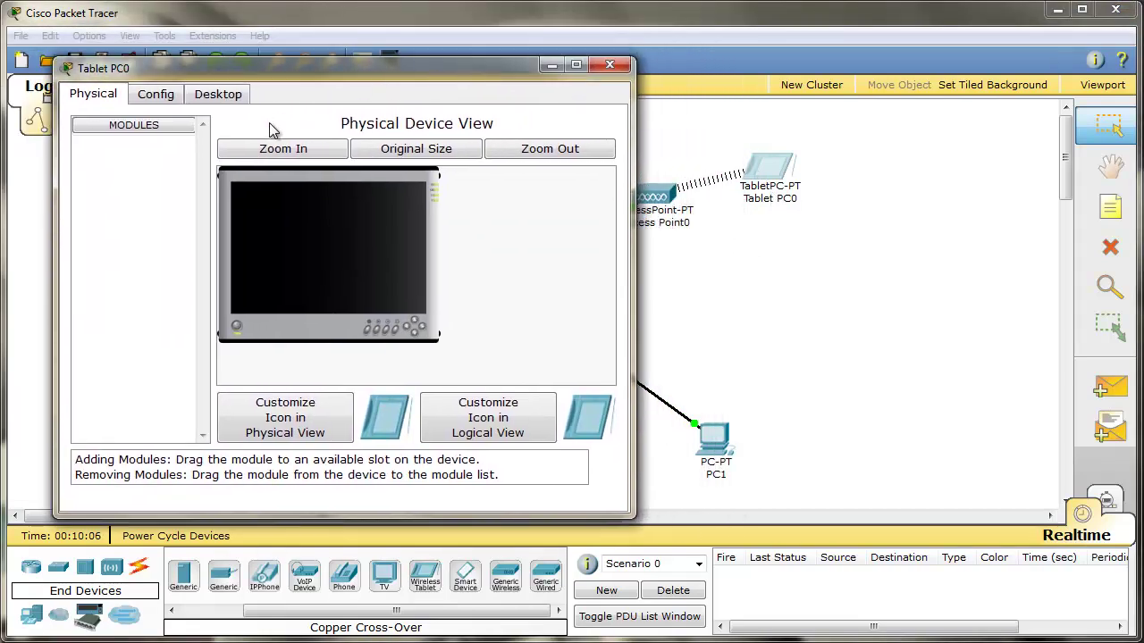
left_click(161, 98)
left_click(145, 145)
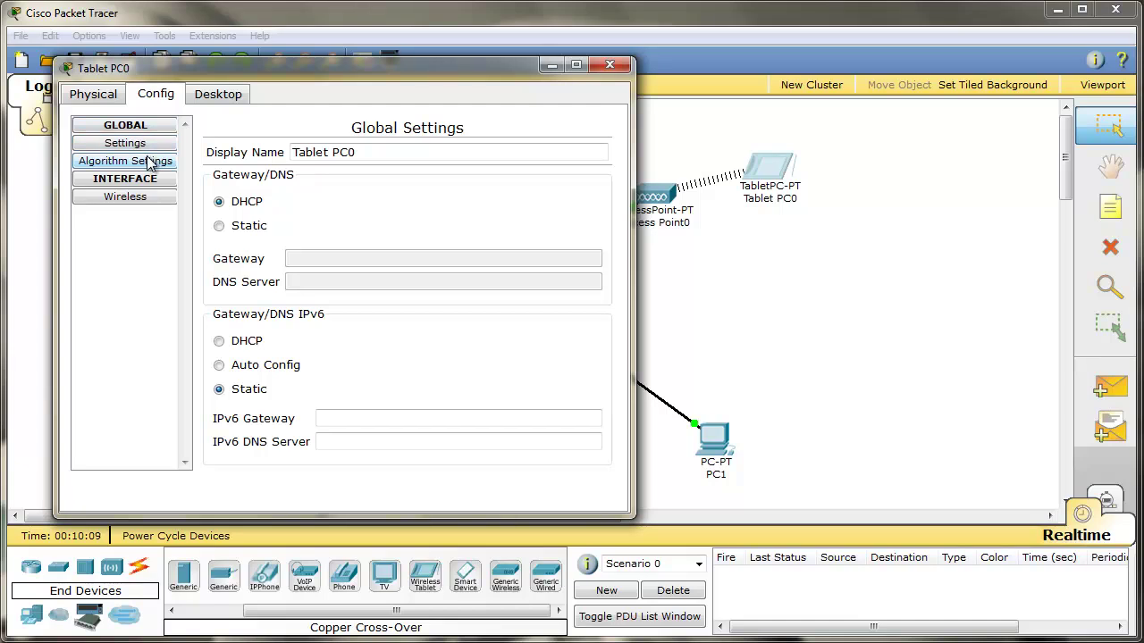
left_click(149, 162)
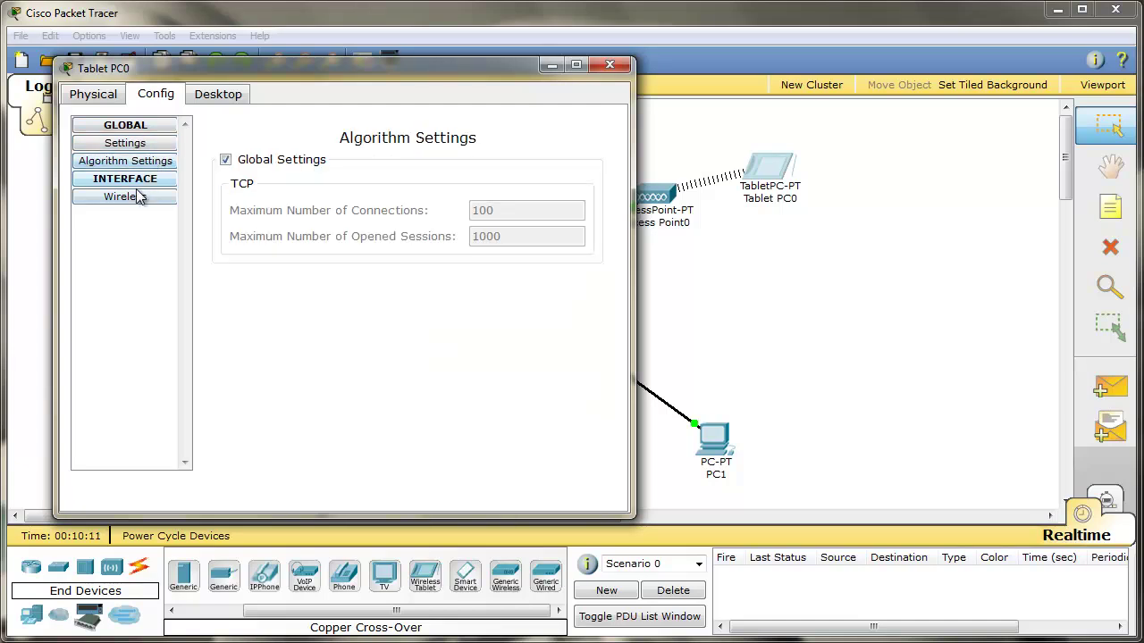
left_click(129, 197)
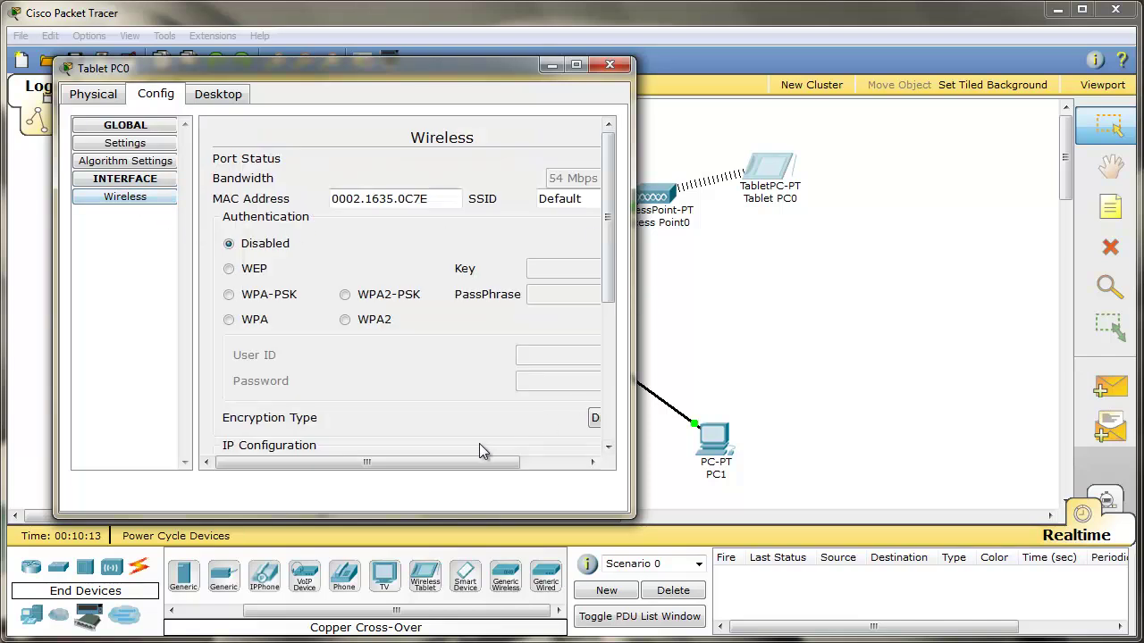
left_click_drag(478, 469, 542, 466)
double_click(521, 200)
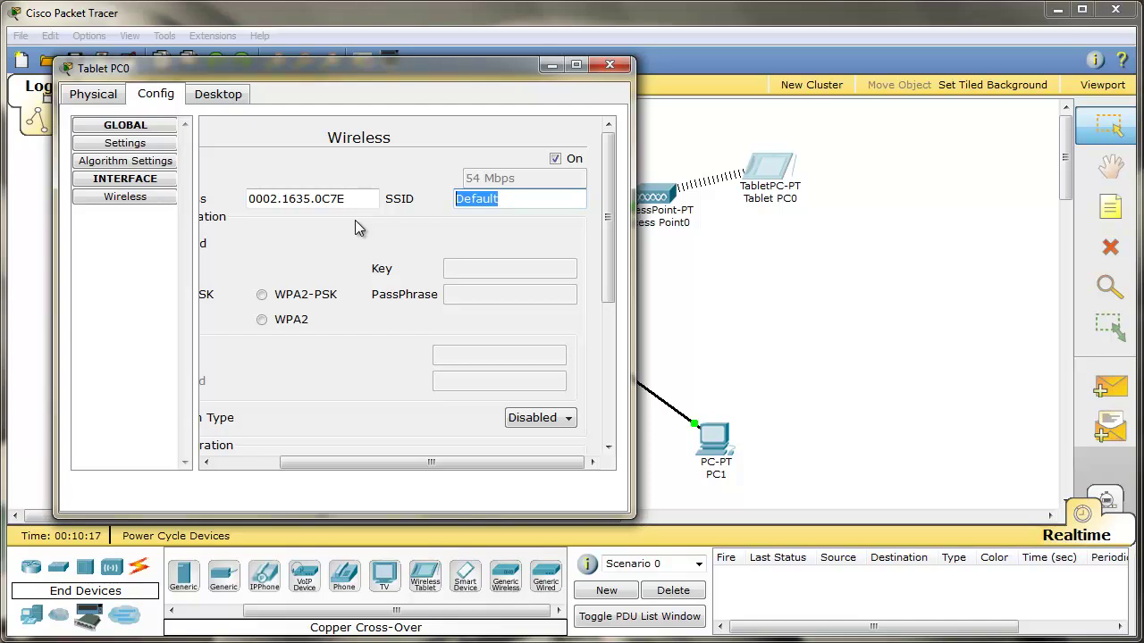
type("punto")
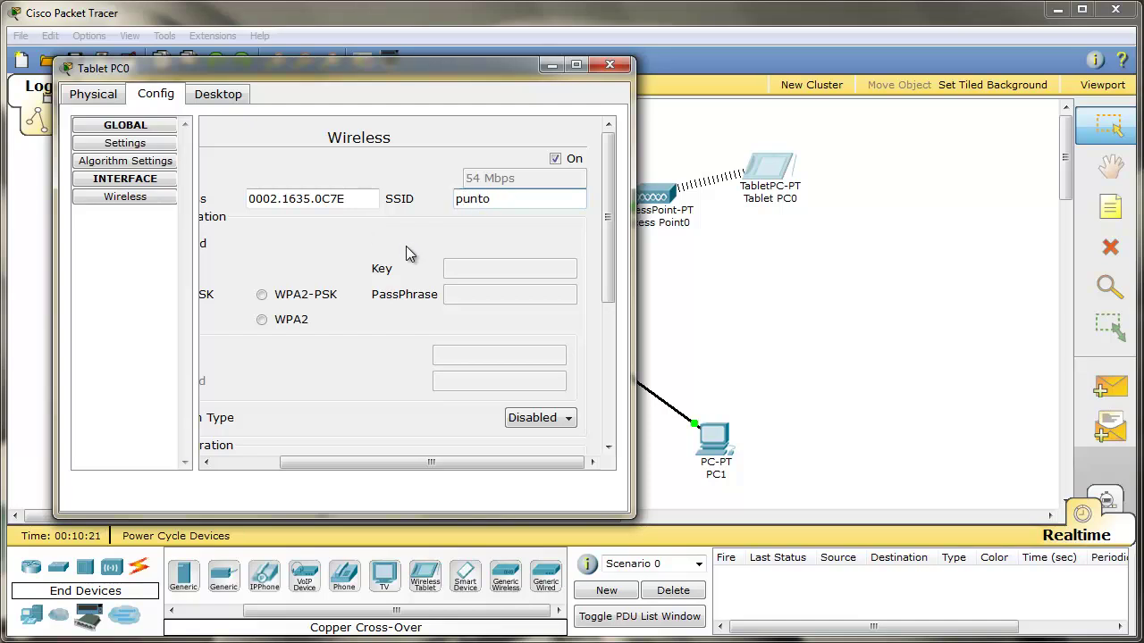
left_click(609, 65)
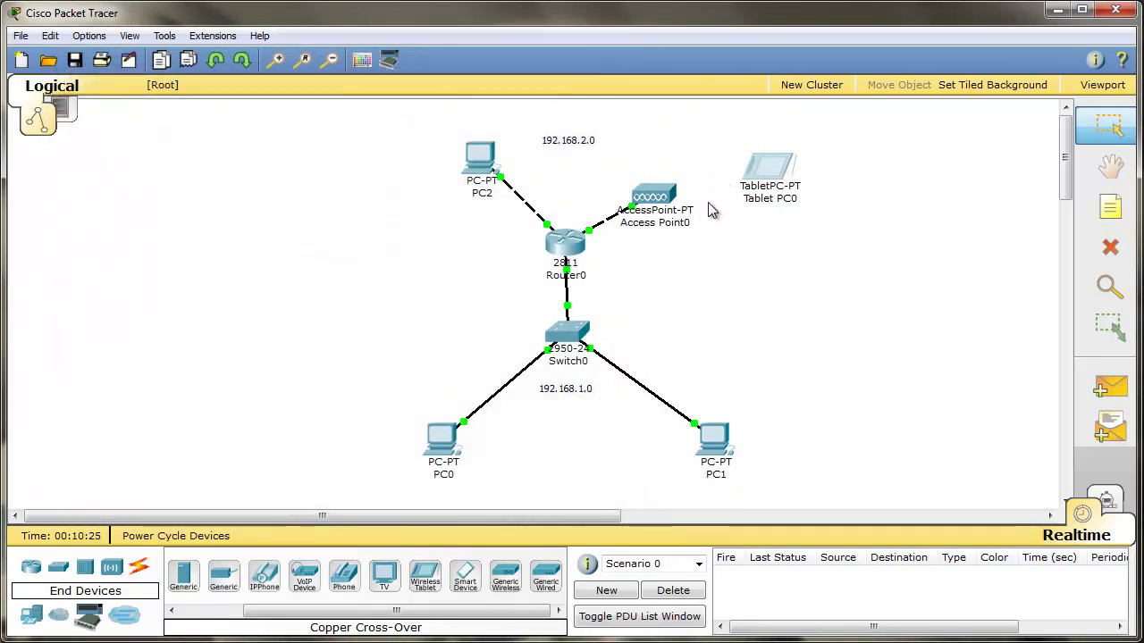
Change Access Point0's display name to punto in its global settings.
left_click(667, 199)
left_click_drag(53, 86, 372, 73)
left_click(134, 92)
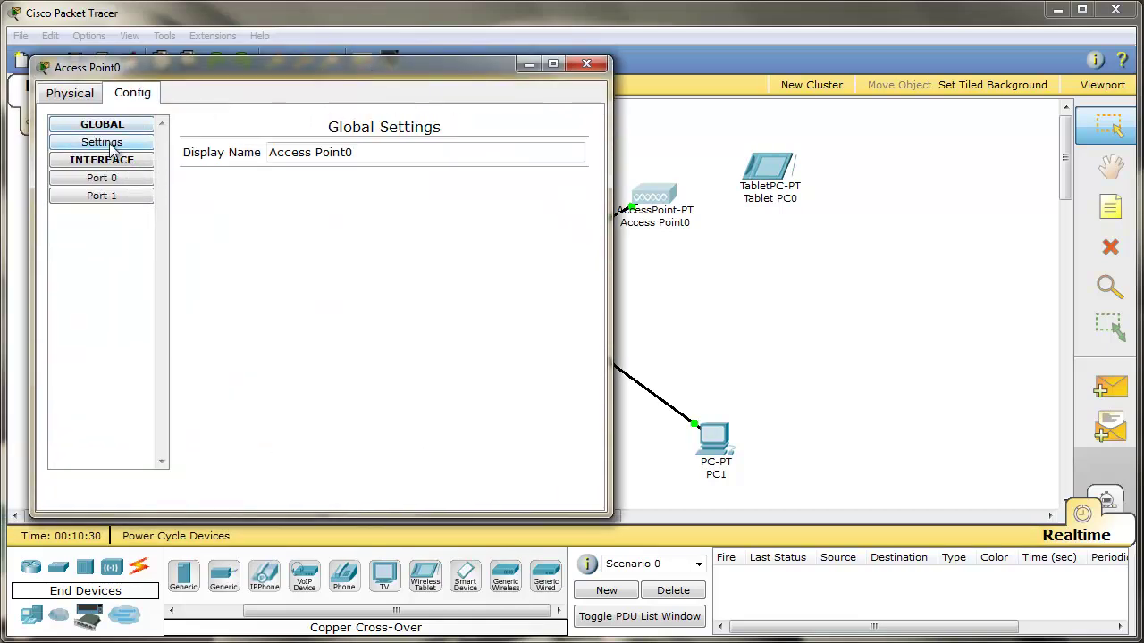
left_click(110, 145)
left_click_drag(376, 159, 218, 159)
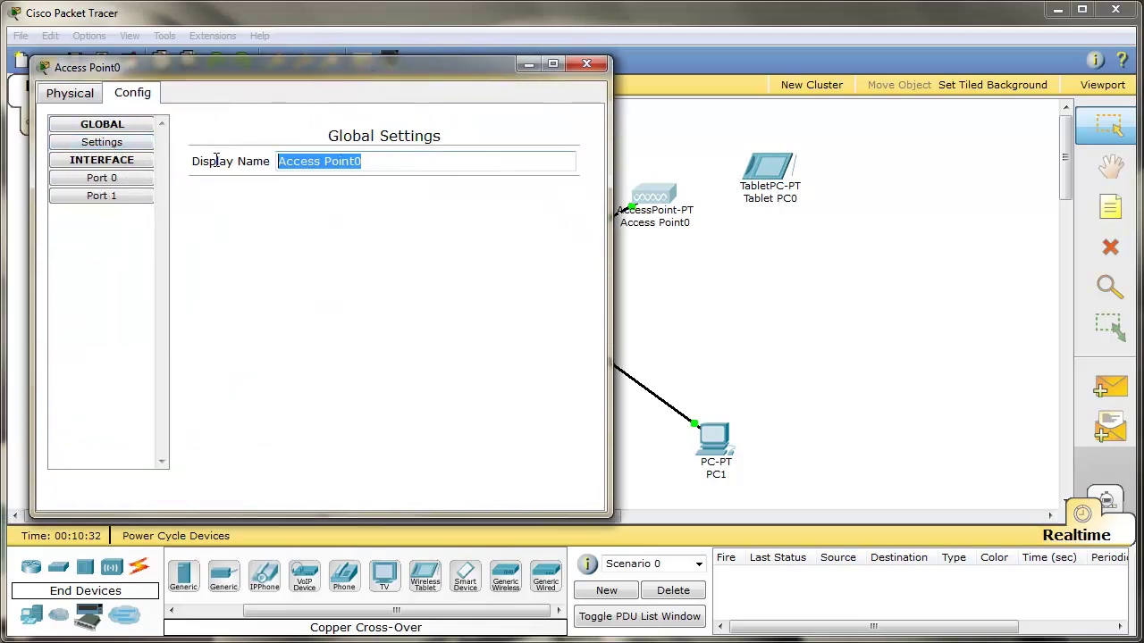
type("punto")
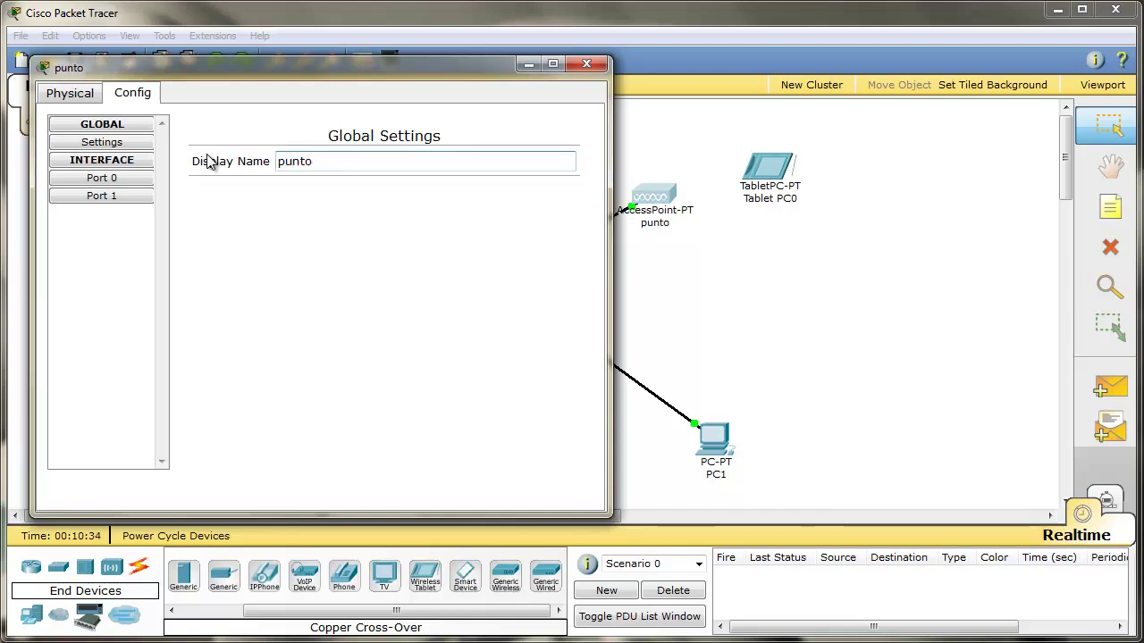
Set the SSID of the access point's Port 1 wireless interface to punto and close its window.
left_click(124, 181)
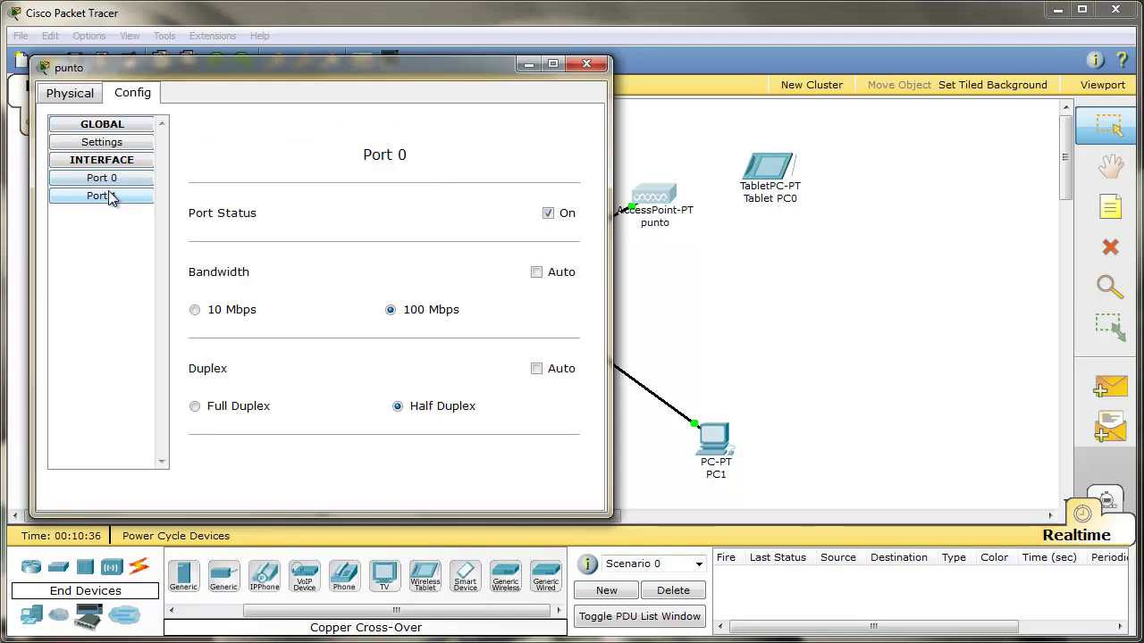
left_click(111, 199)
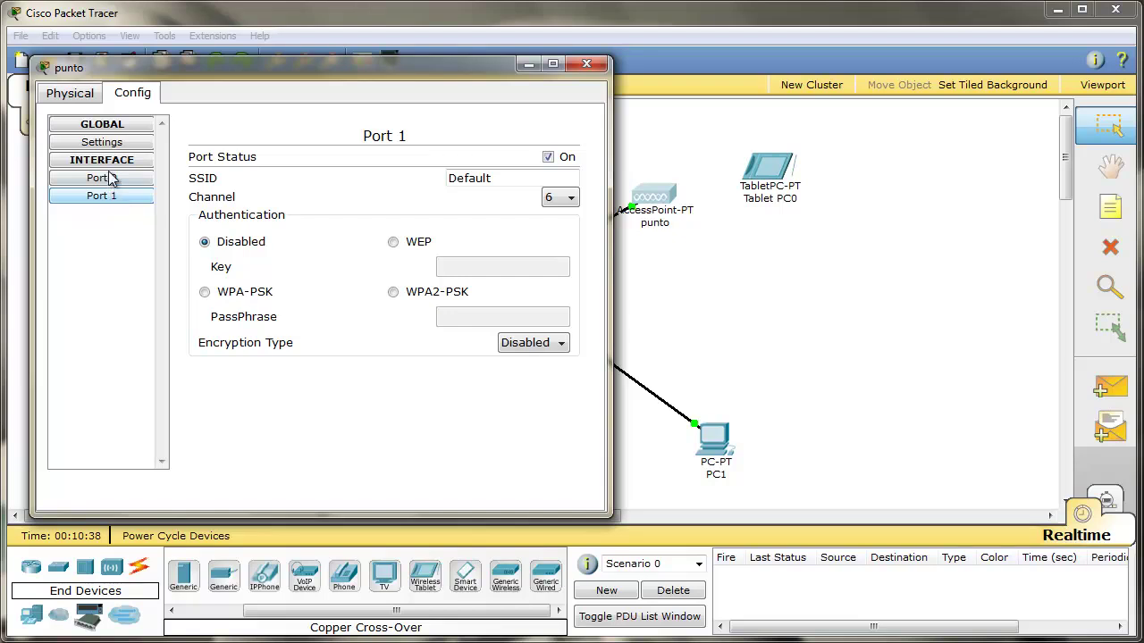
left_click(111, 149)
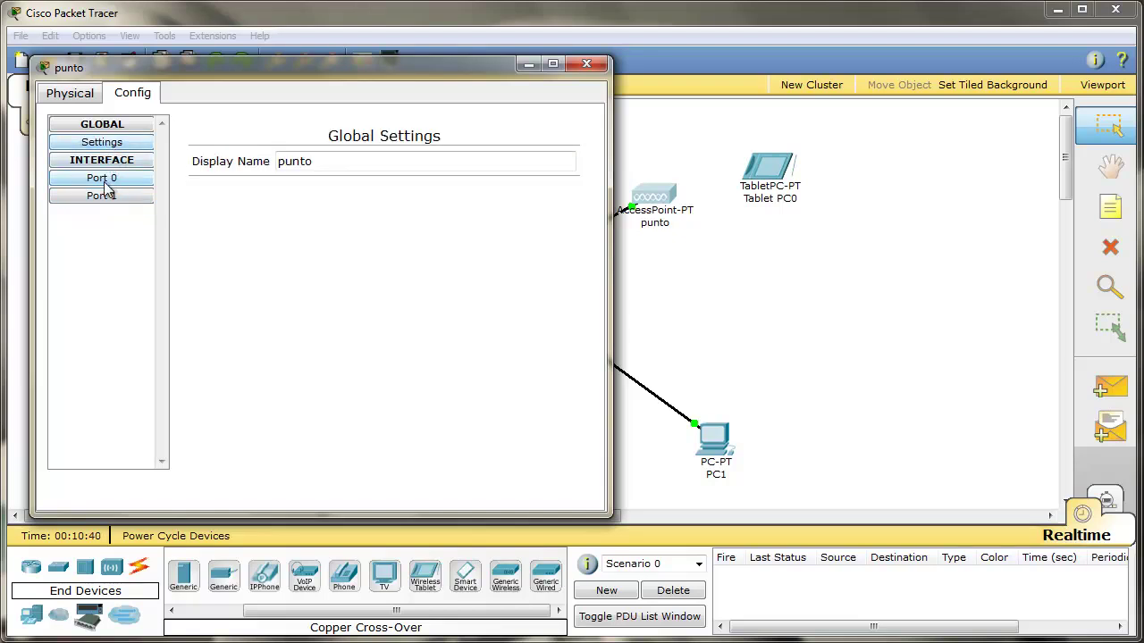
left_click(107, 182)
left_click(106, 198)
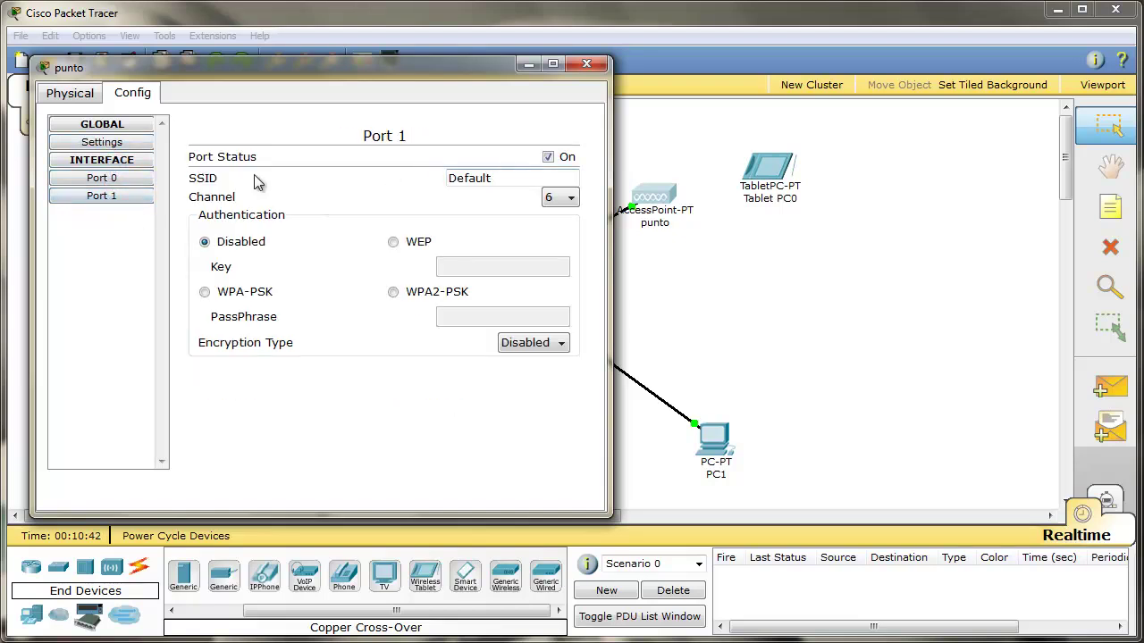
left_click(101, 180)
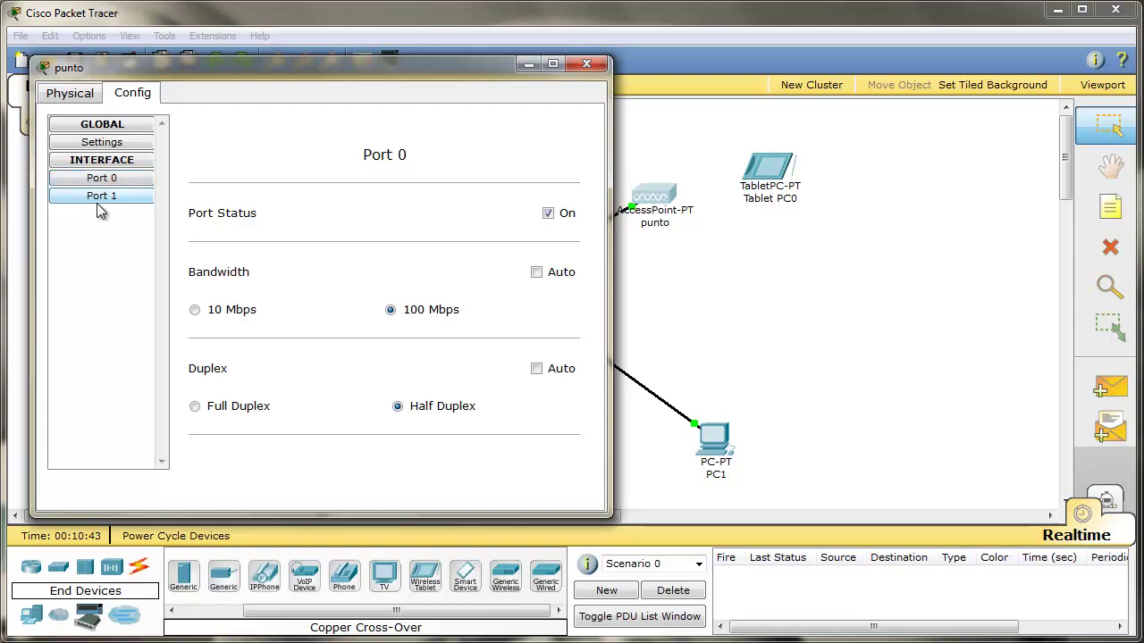
left_click(100, 198)
left_click_drag(510, 179, 352, 184)
type("punto")
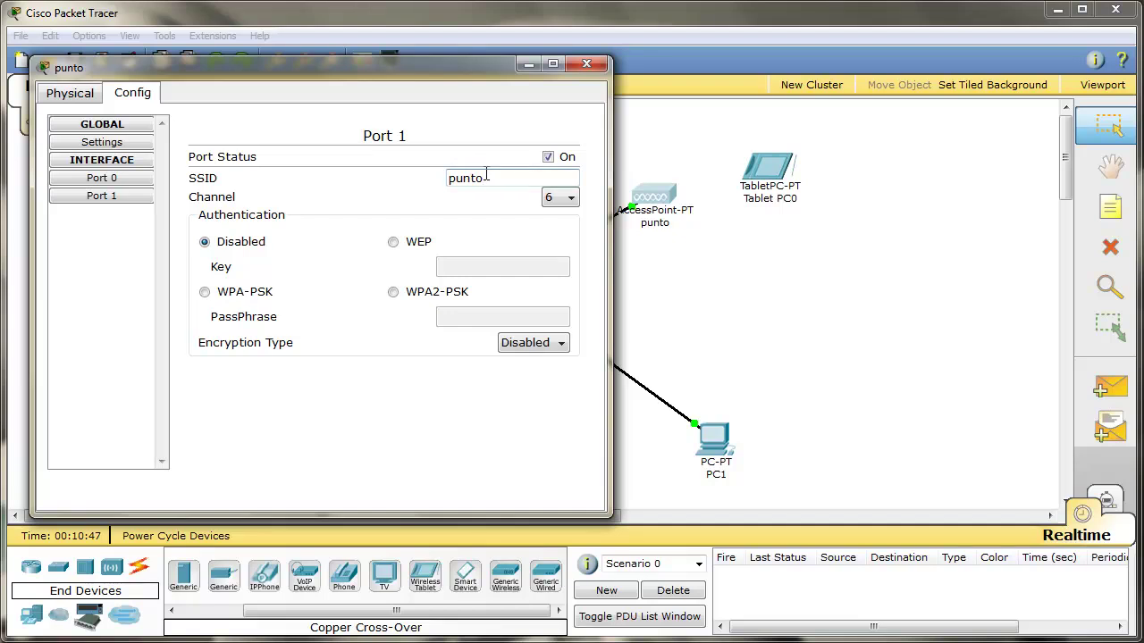
key("Escape")
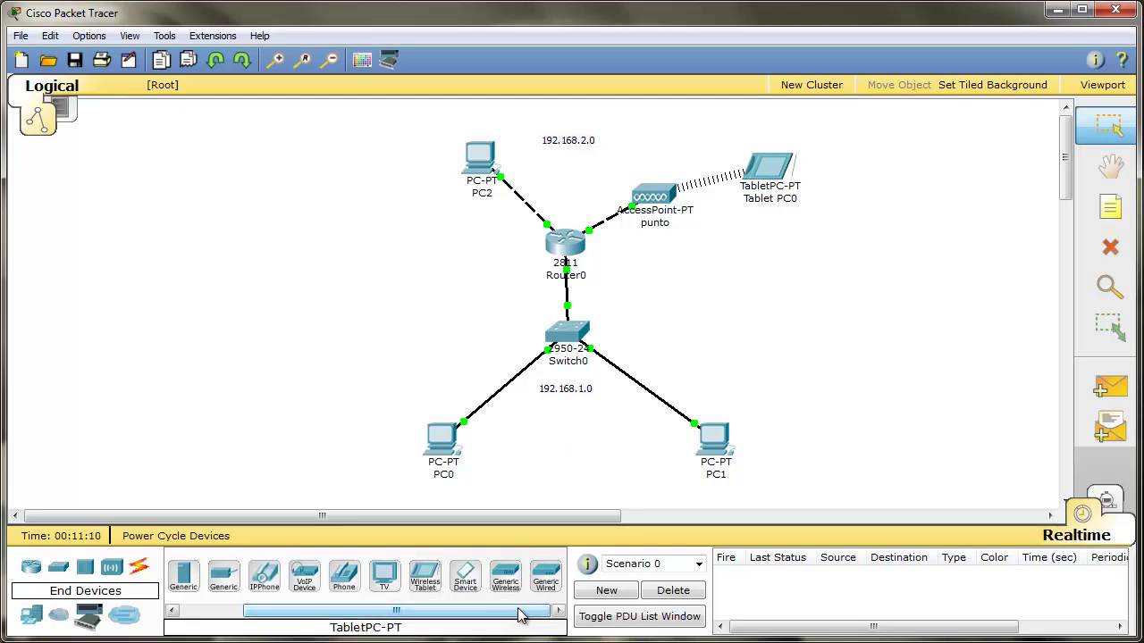
Place a PDA-PT smart device below Tablet PC0 and set its wireless SSID to punto.
left_click(468, 585)
left_click(758, 246)
left_click(757, 246)
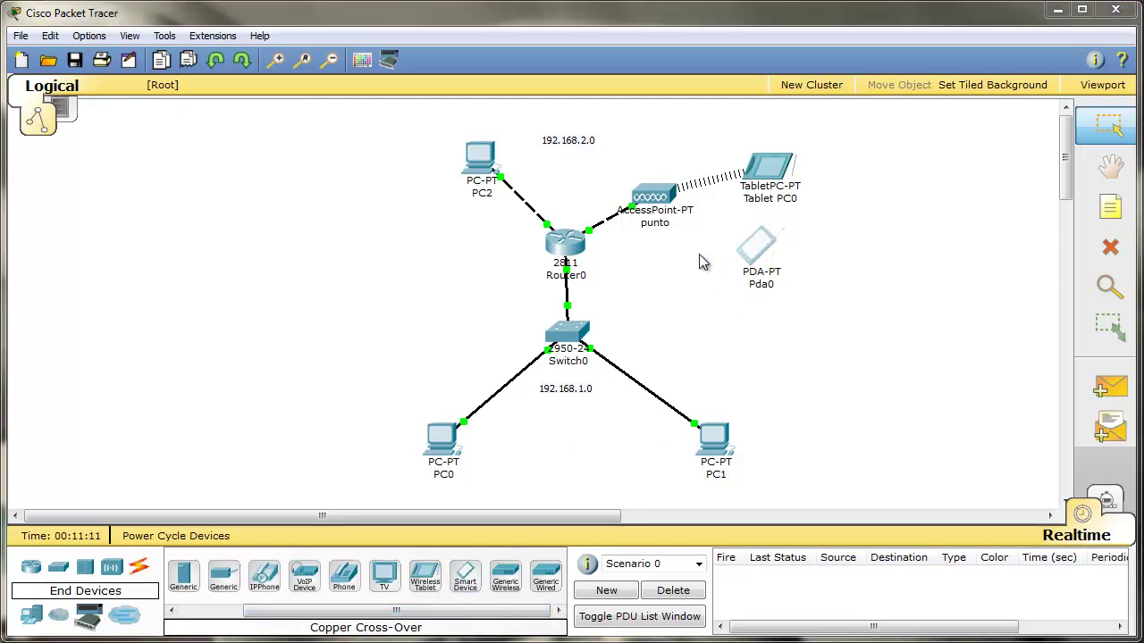
left_click(141, 127)
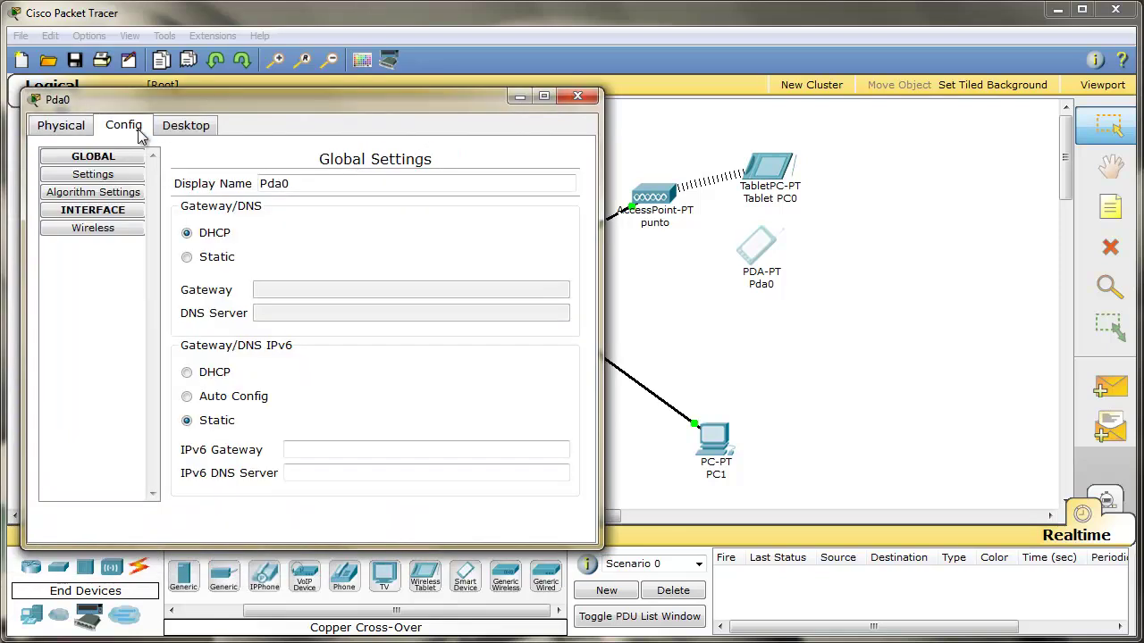
left_click(95, 229)
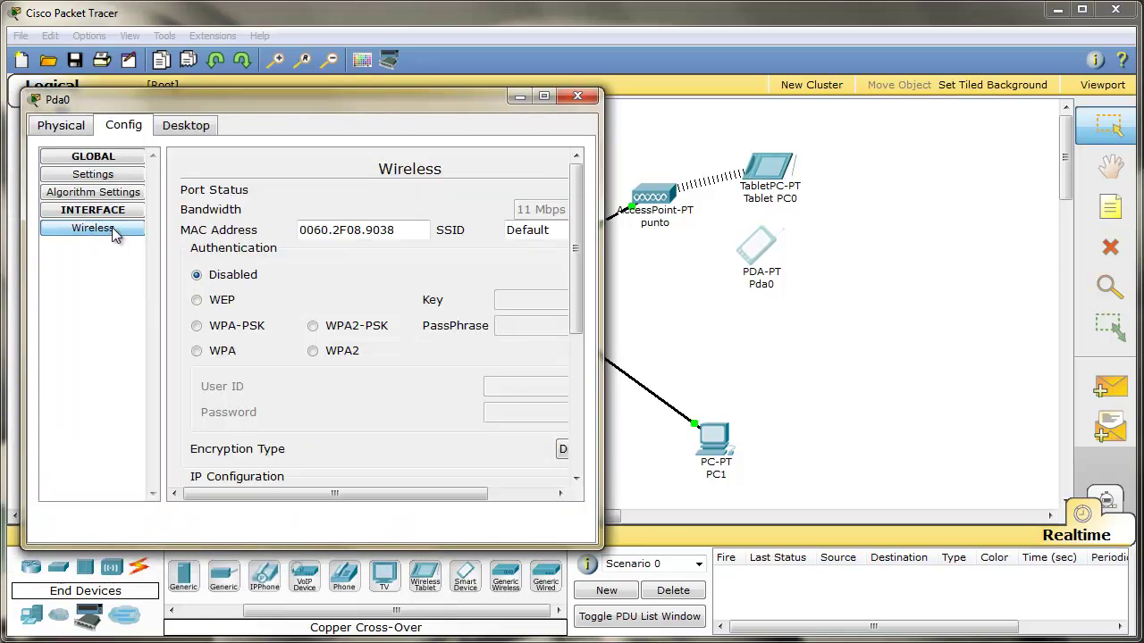
double_click(517, 234)
type("punto")
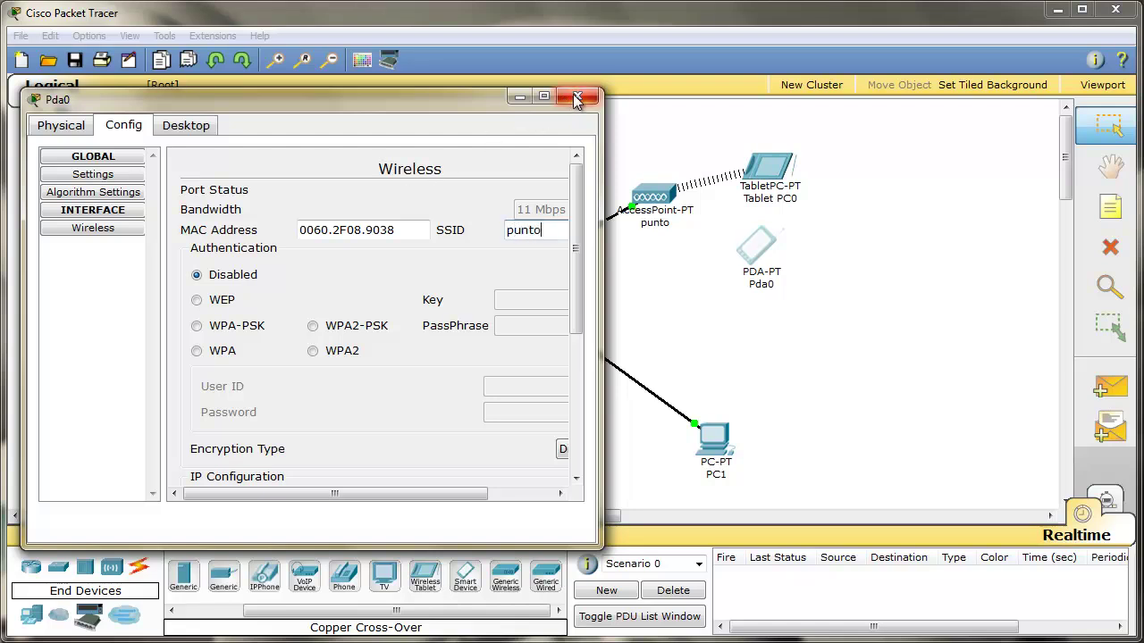
left_click_drag(576, 241, 592, 371)
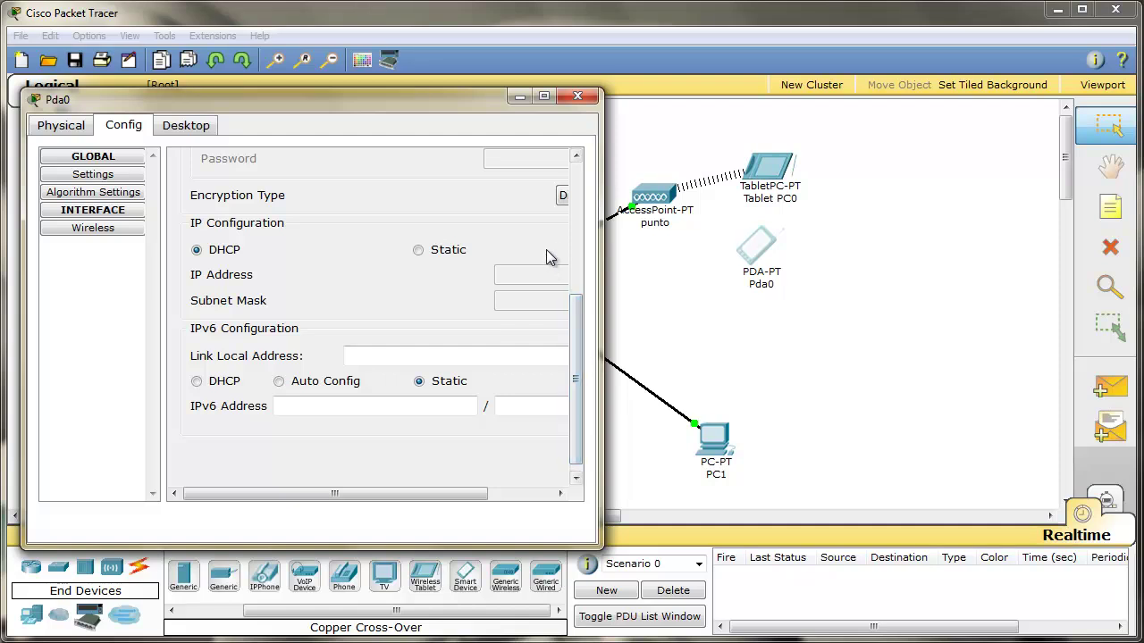
left_click(577, 95)
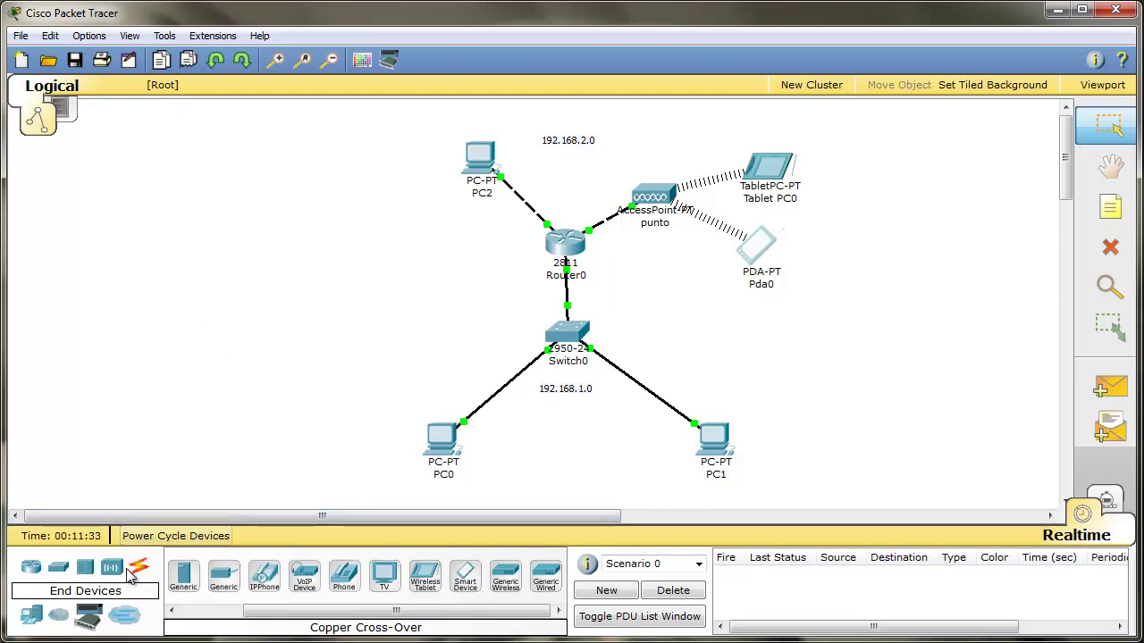
Place a generic Server-PT in the empty area to the left of Router0.
left_click(185, 579)
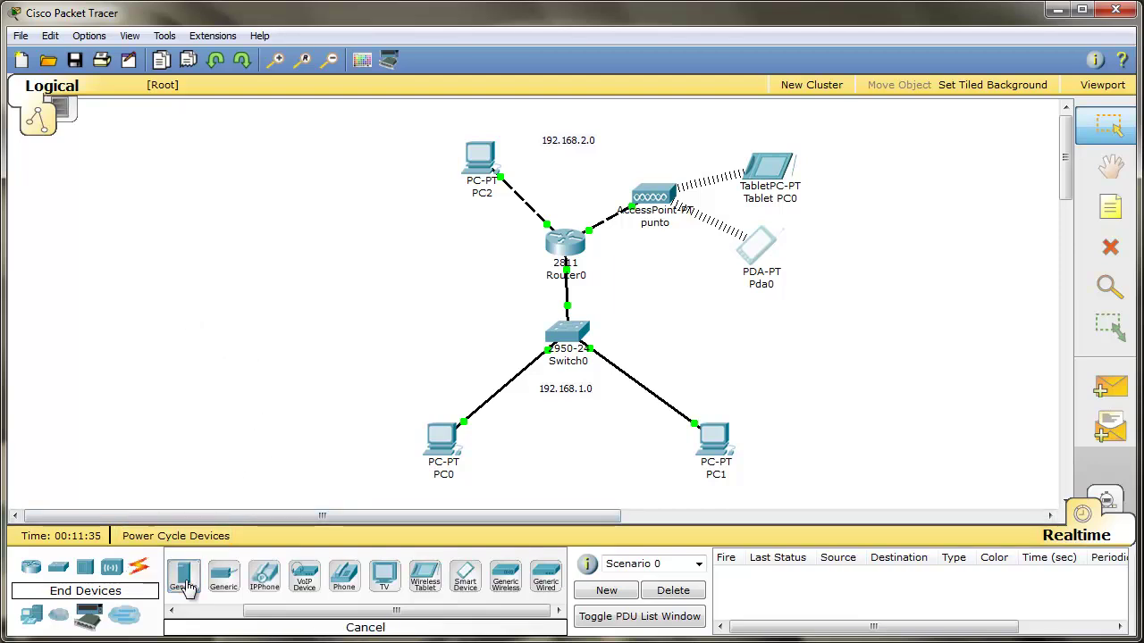
left_click(258, 276)
left_click_drag(258, 284, 283, 243)
Open Server0's DHCP service settings, widen the window, and set the pool's default gateway to 192.168.1.1.
left_click(282, 243)
left_click_drag(242, 188, 483, 111)
left_click(201, 132)
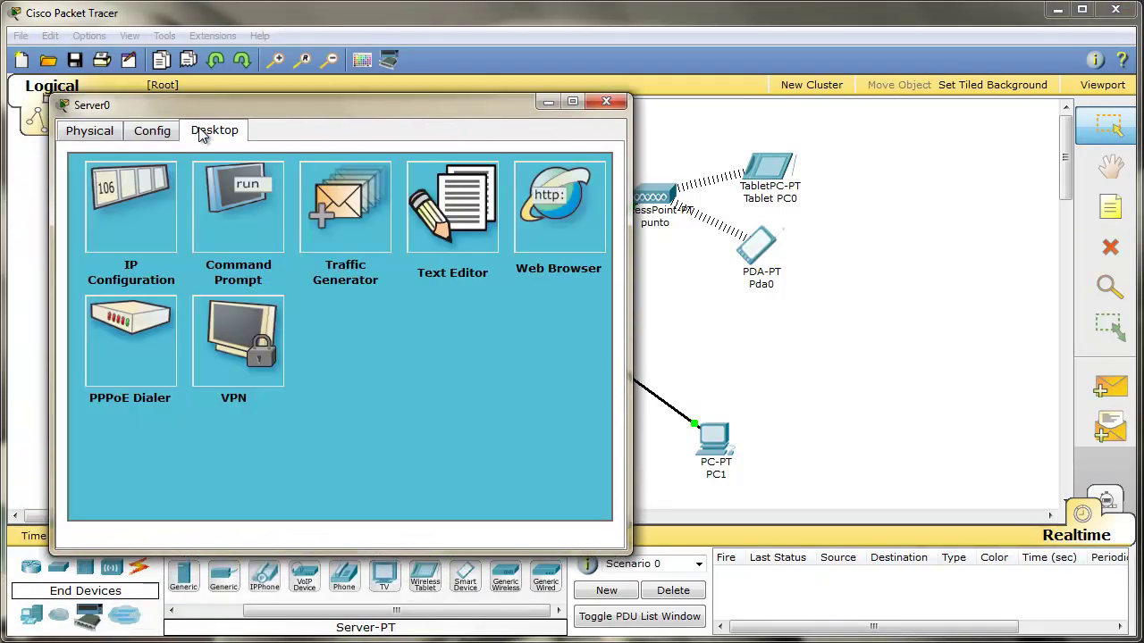
left_click(162, 134)
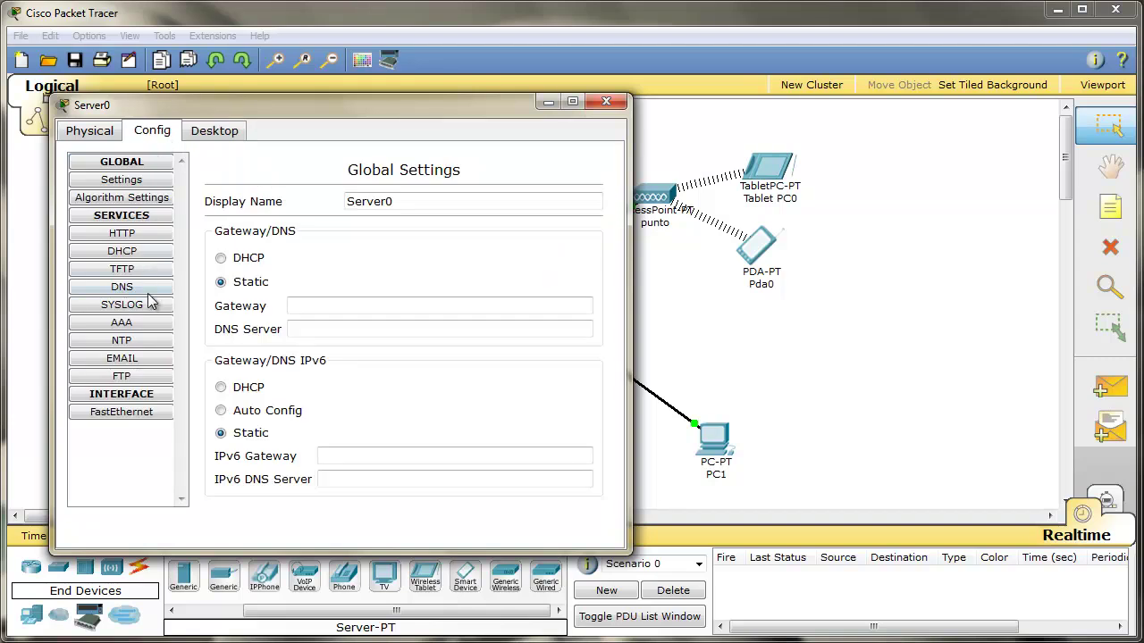
left_click(125, 251)
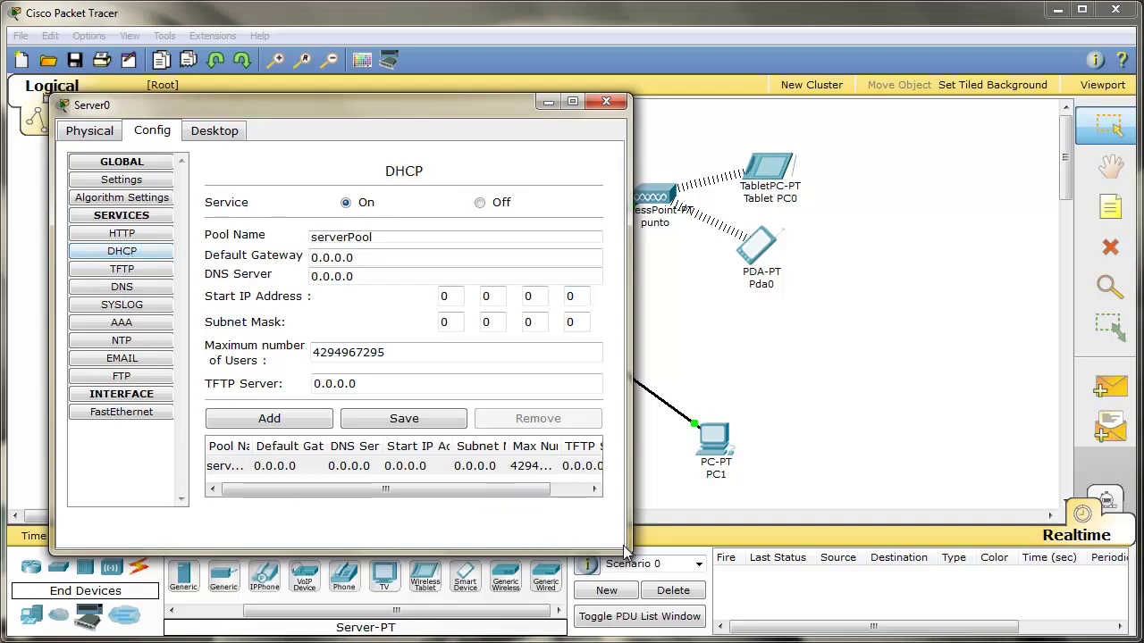
left_click_drag(629, 550, 1047, 567)
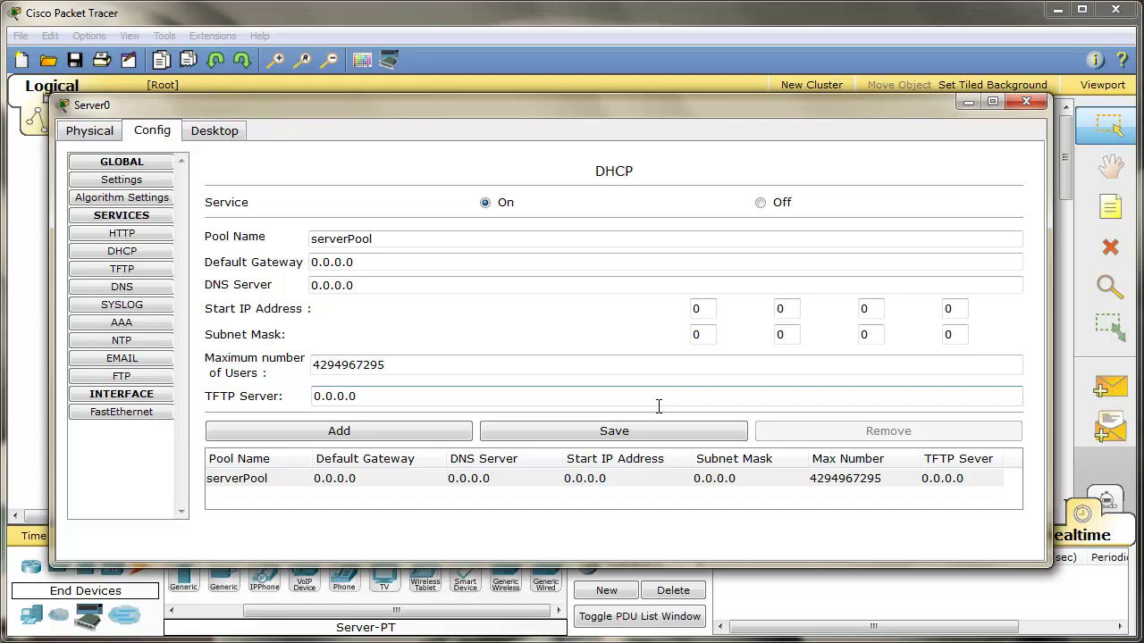
double_click(365, 261)
type("192.168.1.1")
left_click(317, 281)
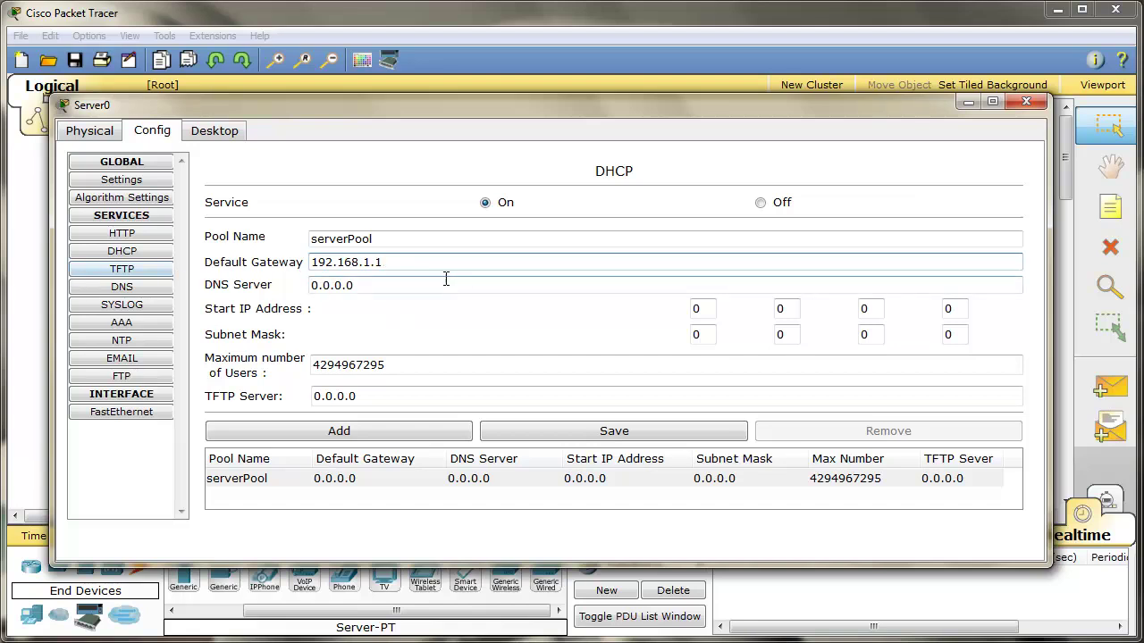
Set the DNS server of Server0's DHCP pool to 192.168.1.25.
double_click(447, 276)
type("192")
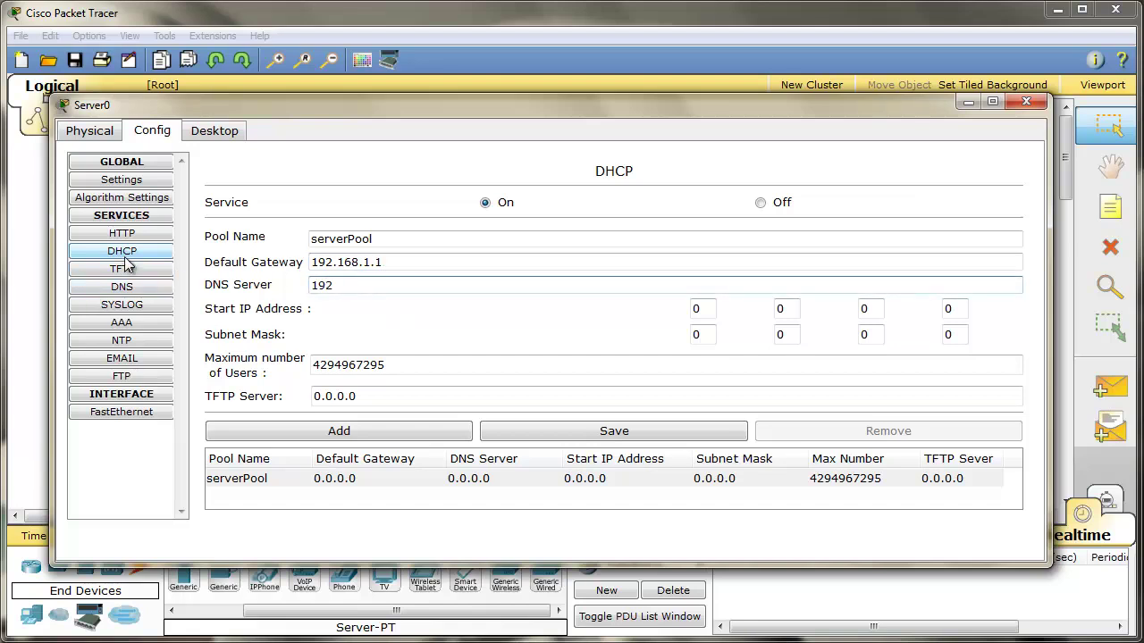
type(".168.")
left_click_drag(298, 105, 305, 148)
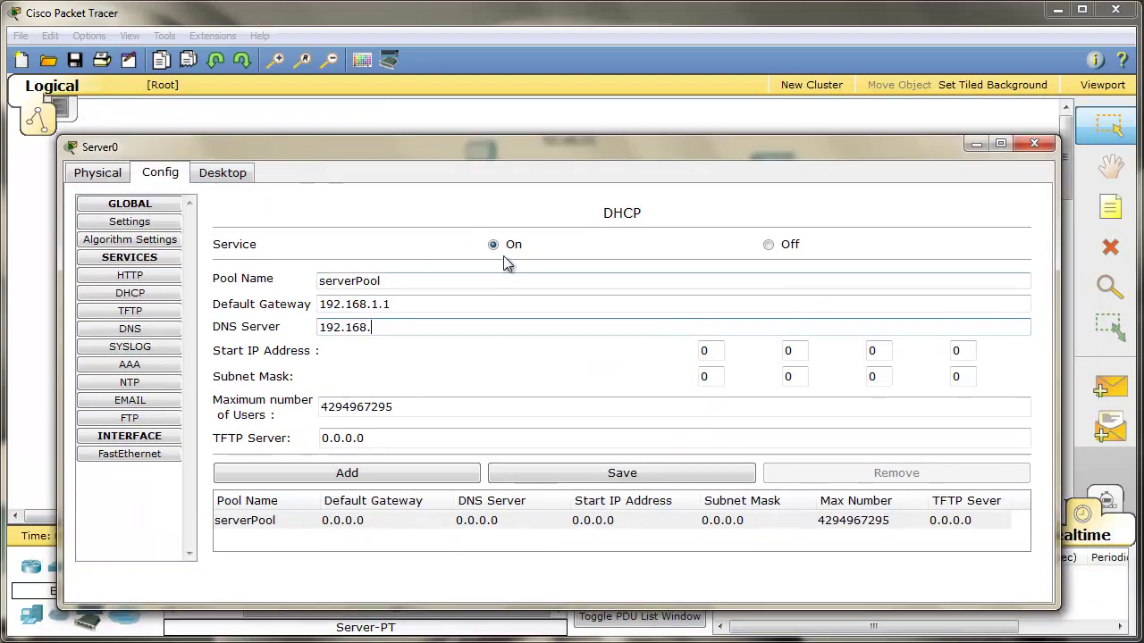
type("1.23")
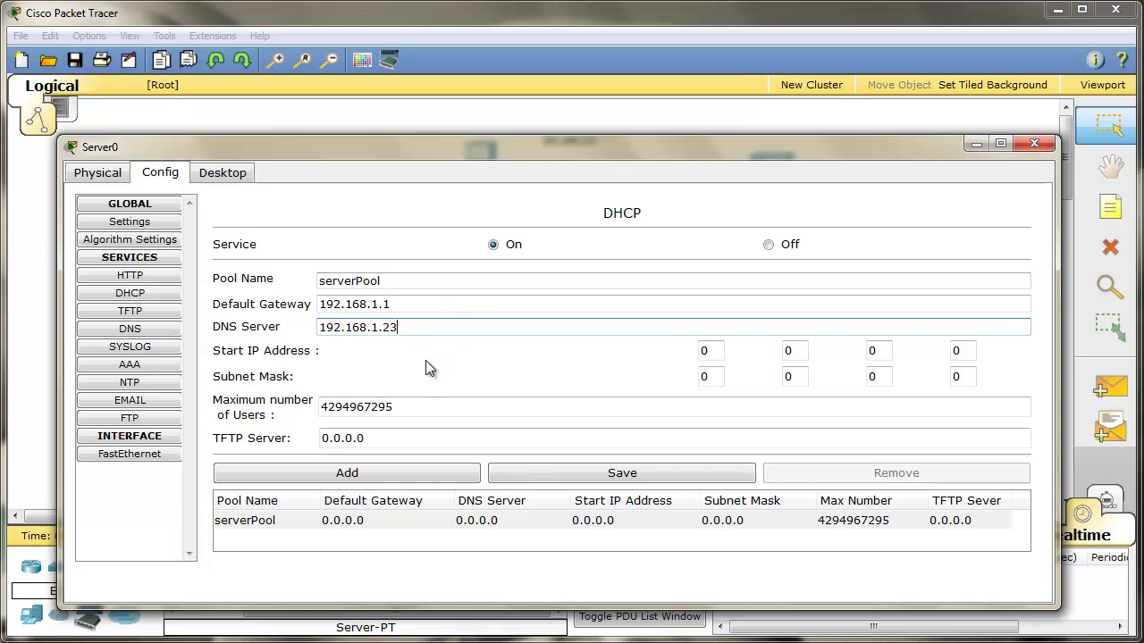
left_click_drag(398, 327, 390, 320)
Set the DHCP pool's start IP address to 192.168.1.30.
left_click(715, 351)
type("192")
left_click(800, 351)
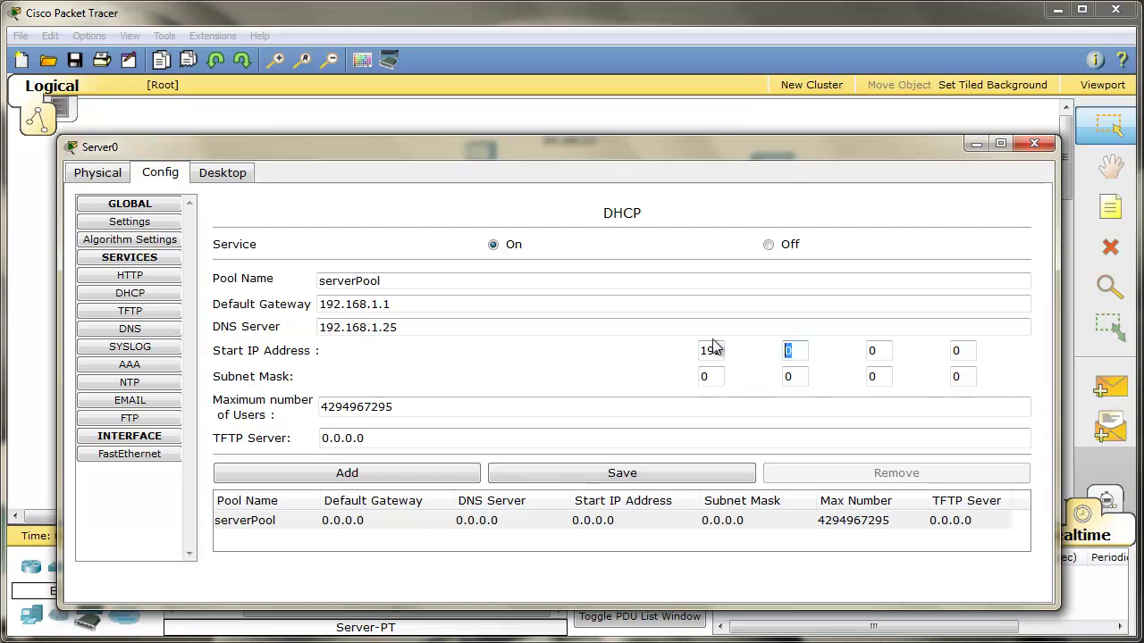
left_click(869, 354)
type("168")
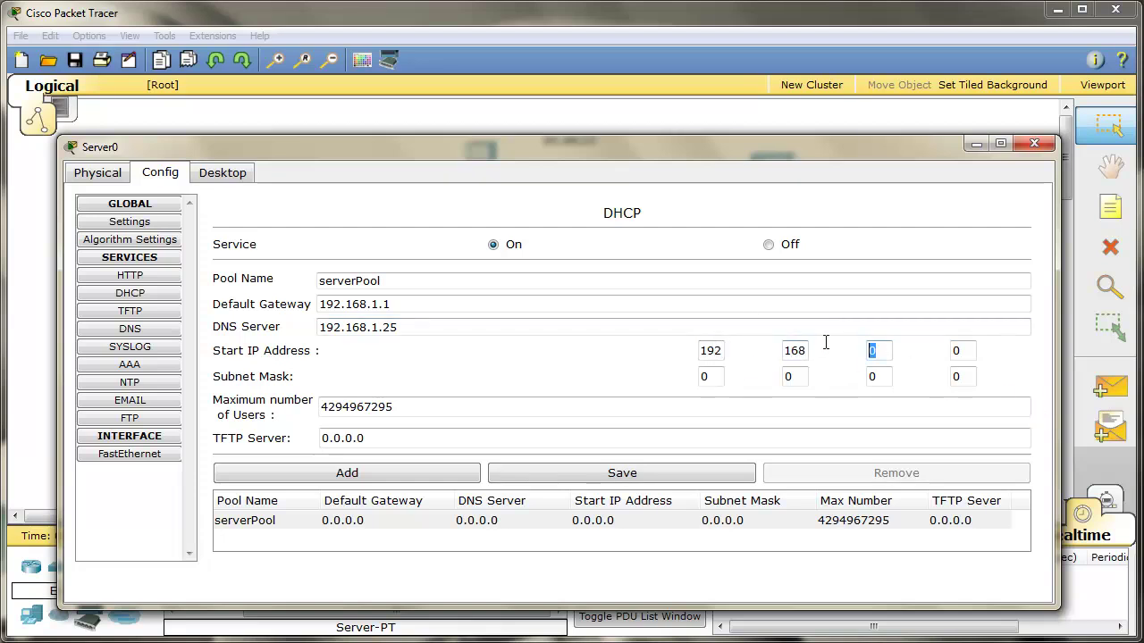
key("Tab")
type("30")
Fill the DHCP pool's subnet mask with 192.168.1.40.
left_click(711, 376)
type("192 ")
type("168 ")
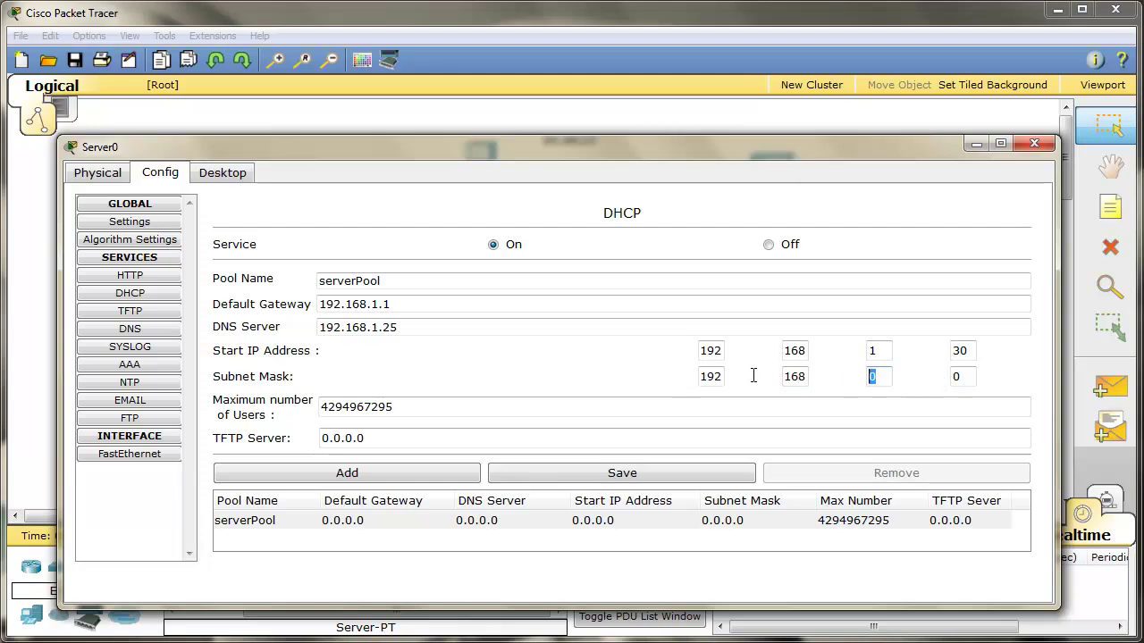
type("1")
key("Tab")
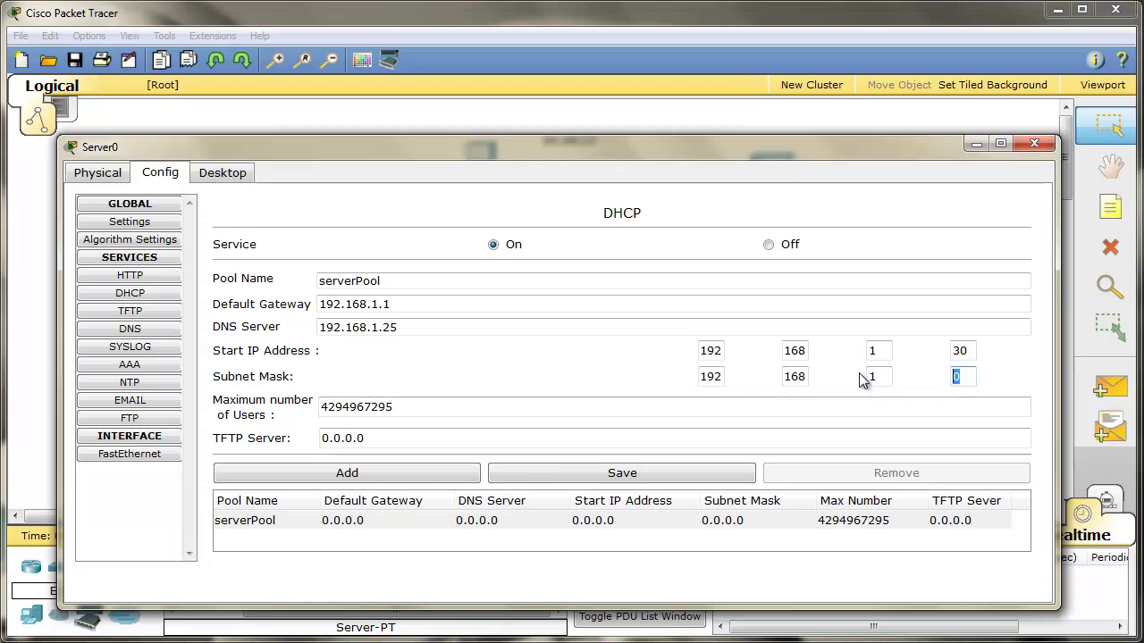
type("40")
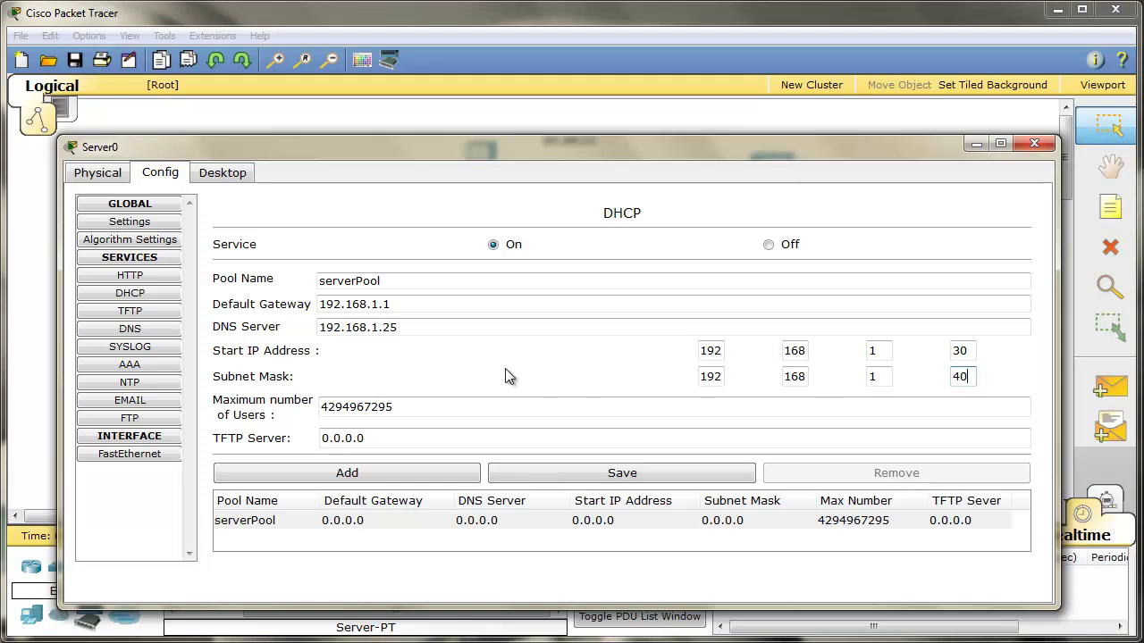
Set the maximum number of users to 5, name the pool reduno, add it to Server0's DHCP pools, and close the window.
key("Tab")
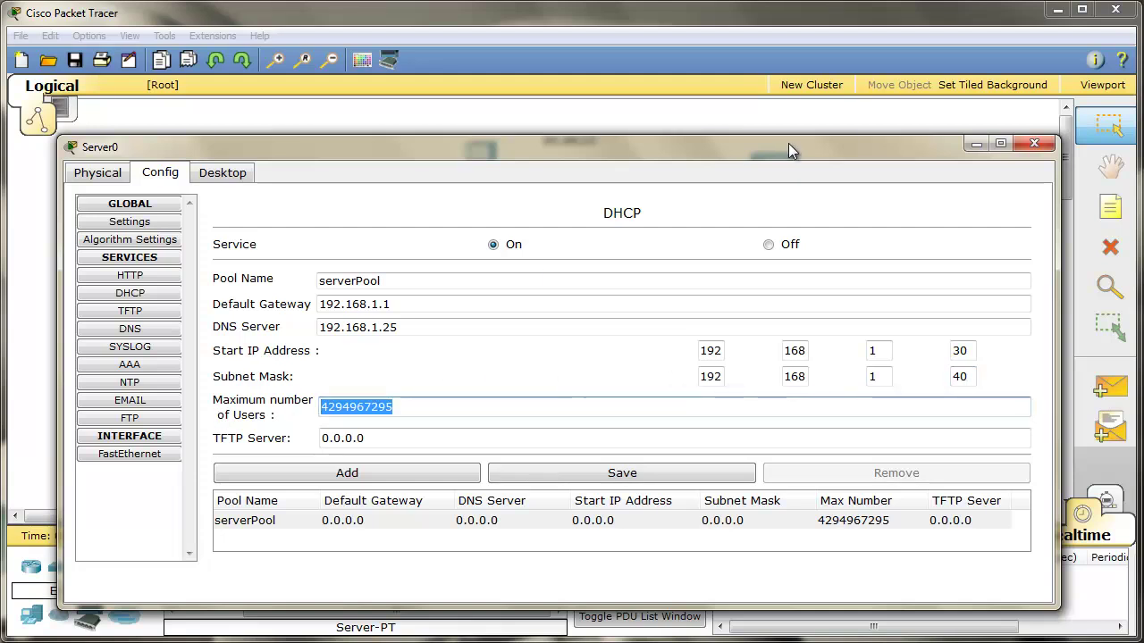
type("5")
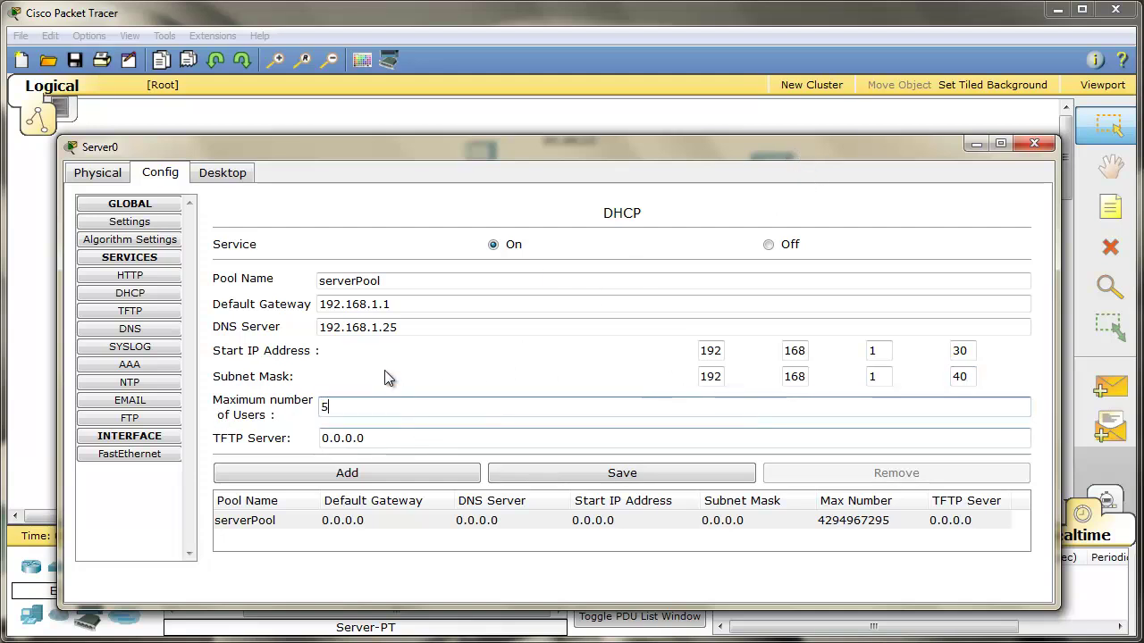
double_click(388, 286)
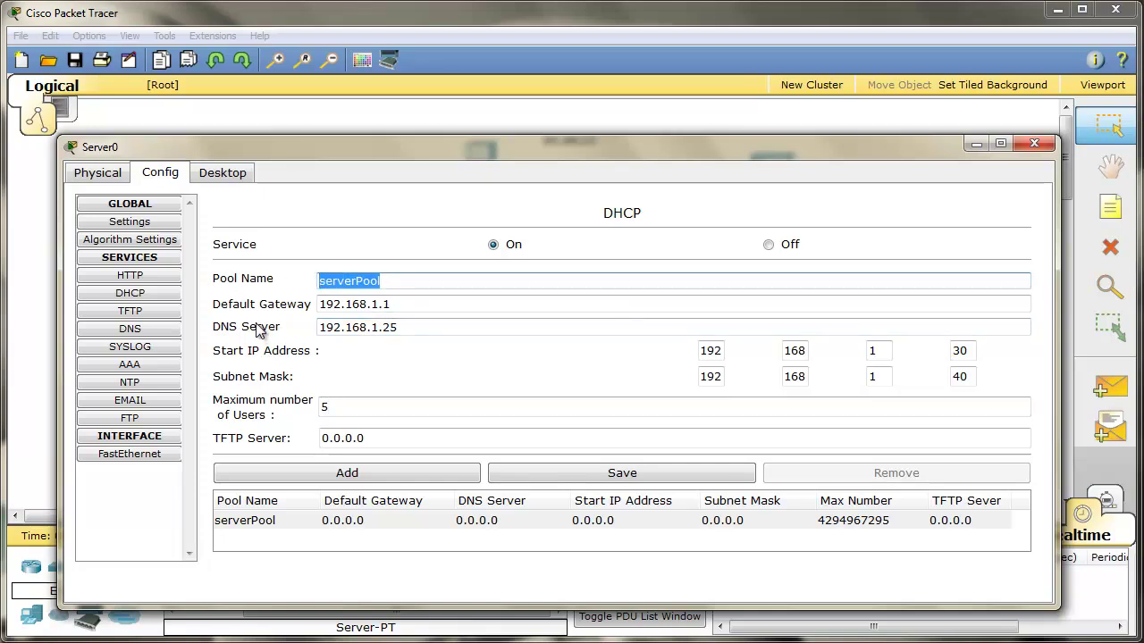
type("reduno")
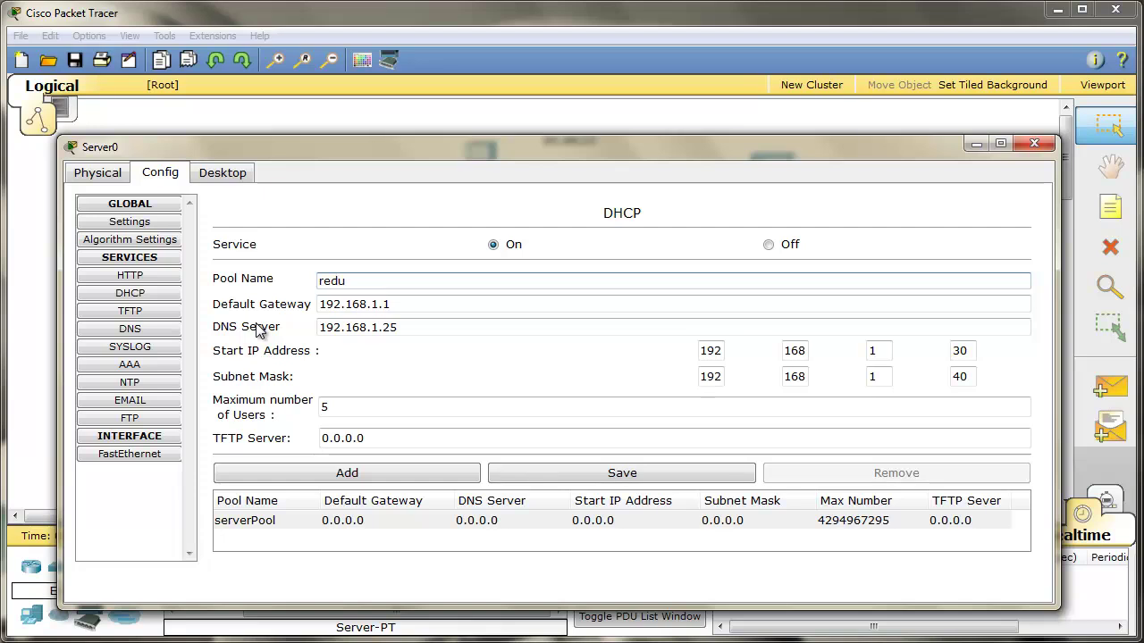
left_click(362, 475)
left_click(379, 539)
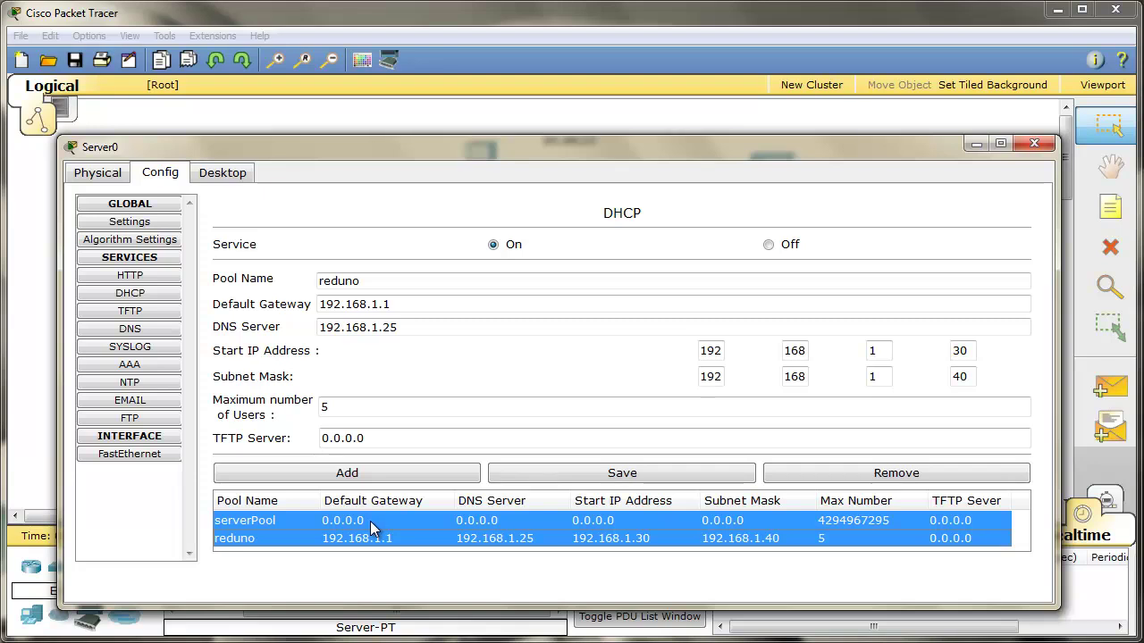
left_click(1033, 143)
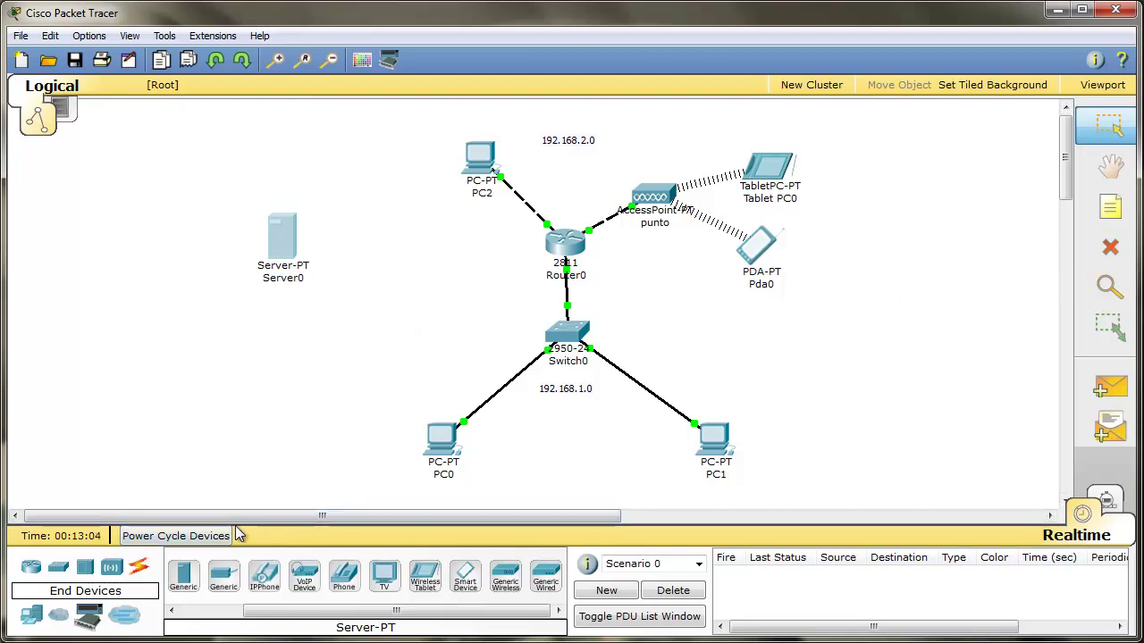
Connect Server0 to Switch0 with a copper straight-through cable.
left_click(139, 566)
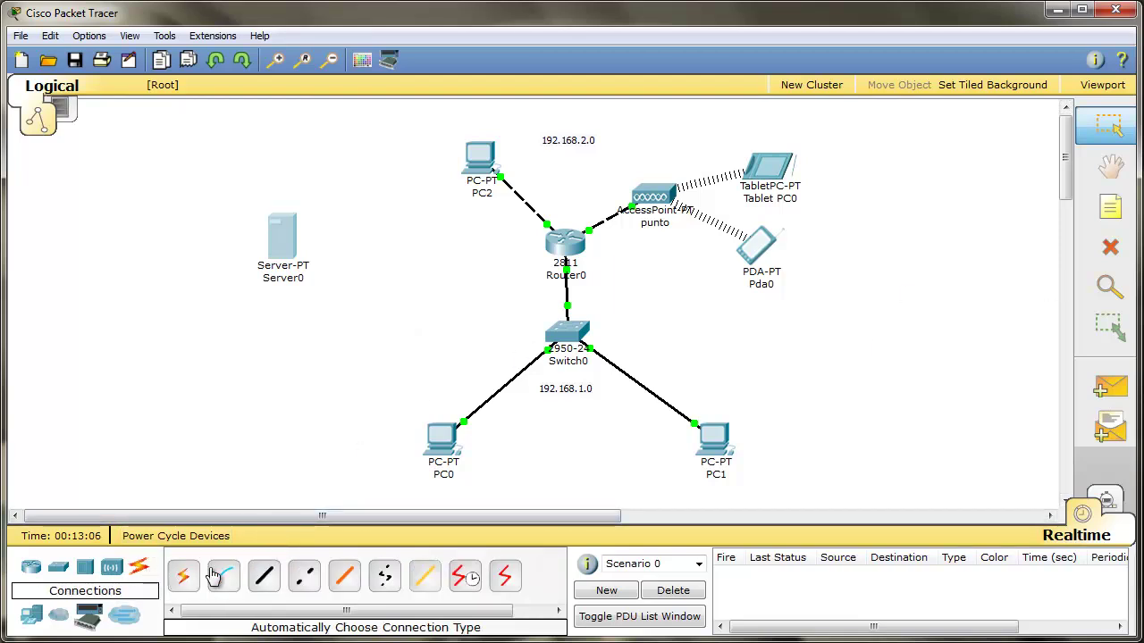
left_click(265, 577)
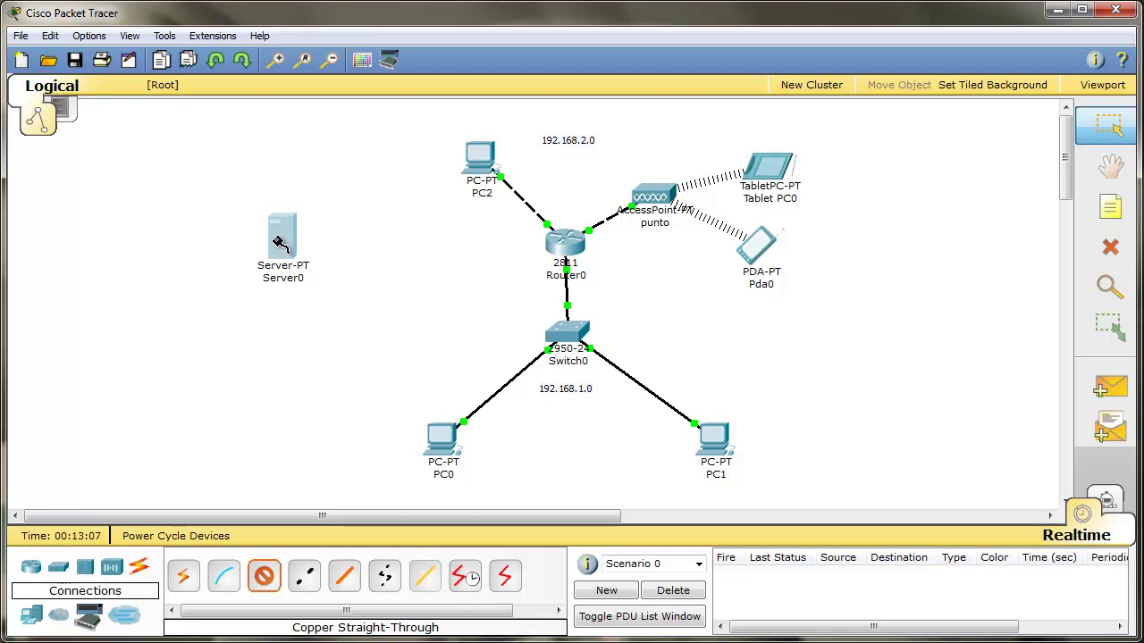
left_click(280, 243)
left_click(317, 223)
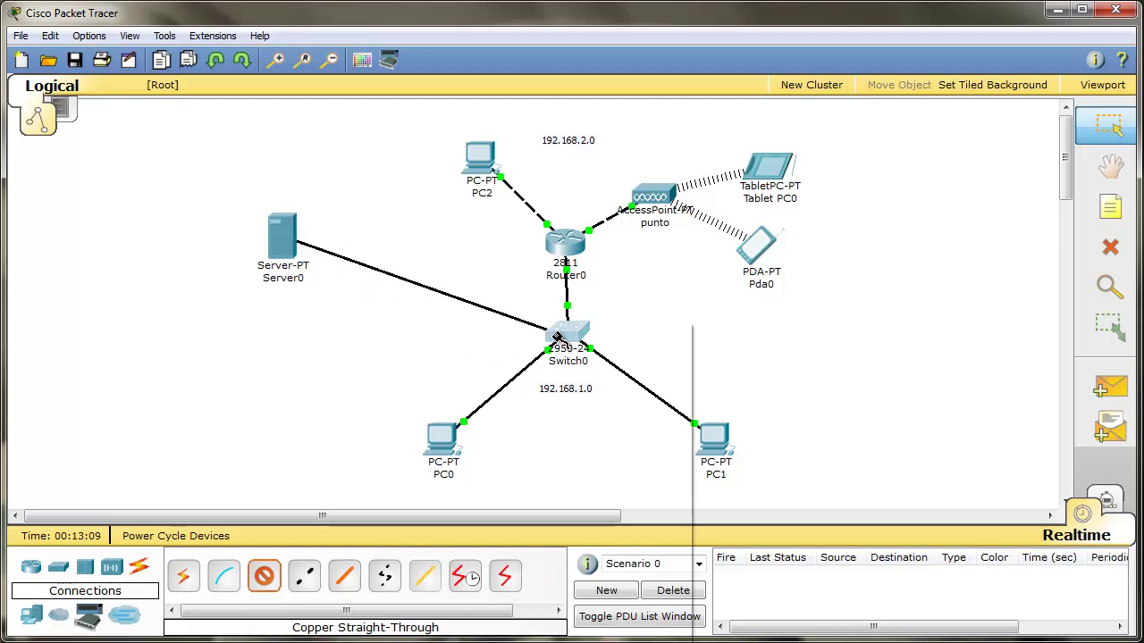
left_click(556, 337)
left_click(612, 352)
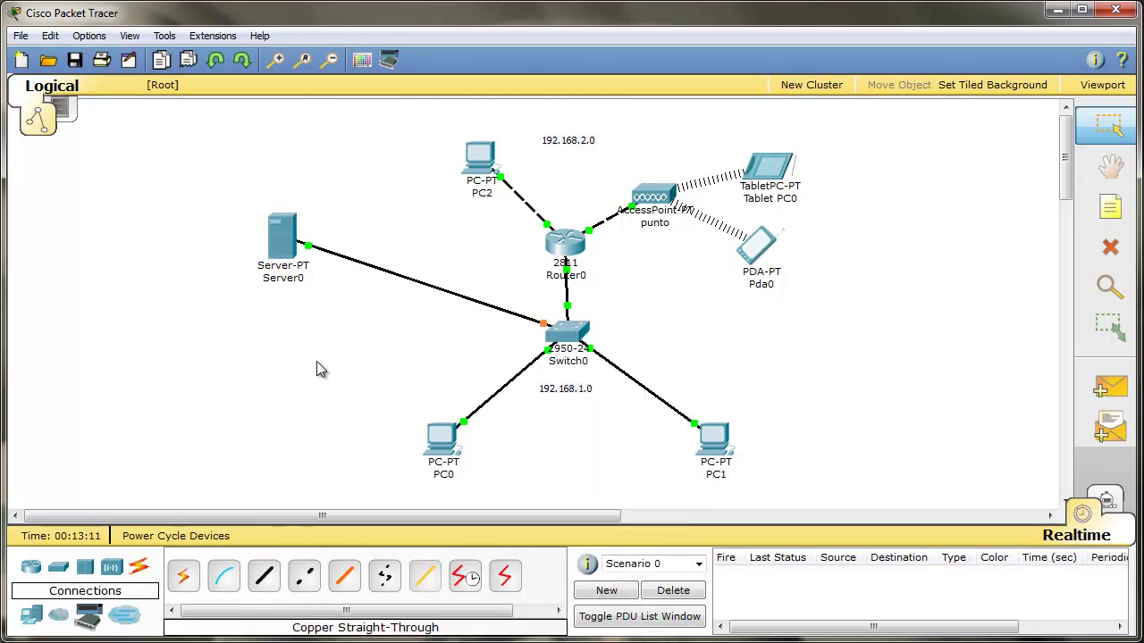
Place a generic PC-PT between Pda0 and PC1, to the right of Switch0.
left_click(31, 614)
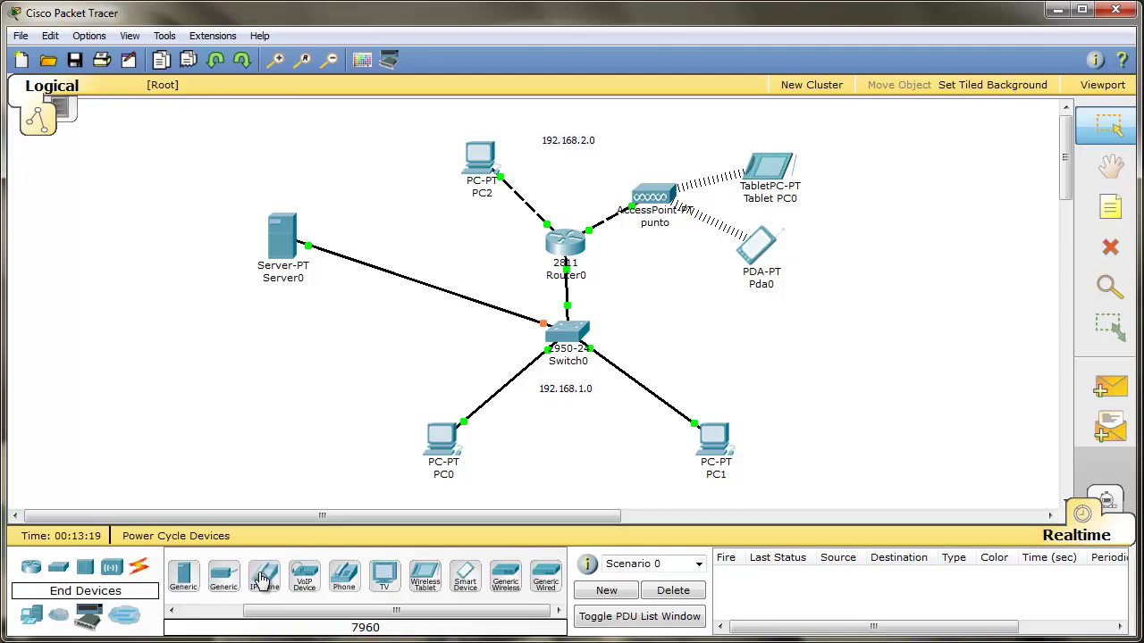
left_click(38, 621)
left_click_drag(183, 577, 742, 340)
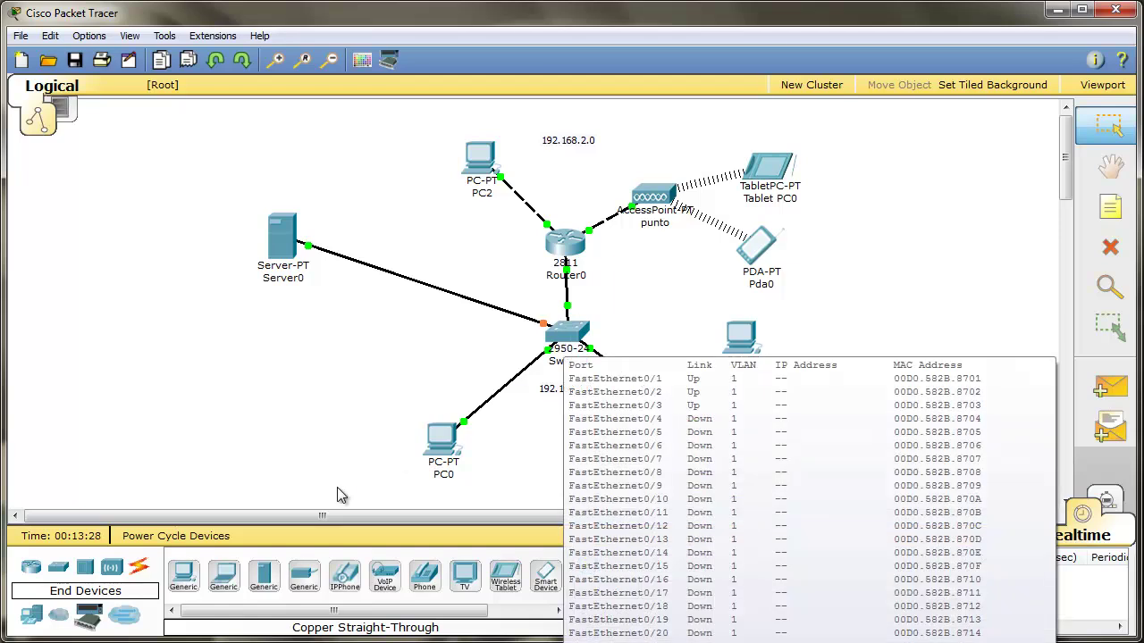
Connect PC3 to Switch0's FastEthernet0/4 port with a copper straight-through cable and move PC3 farther from the switch.
left_click(138, 567)
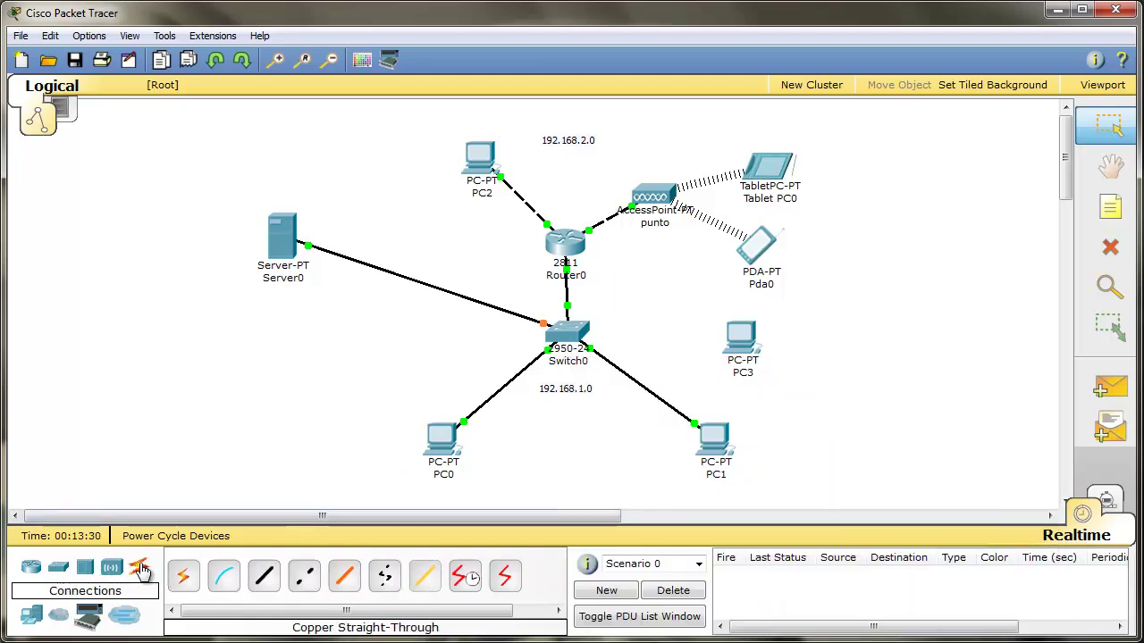
left_click(264, 575)
left_click(731, 338)
left_click(772, 352)
left_click(548, 325)
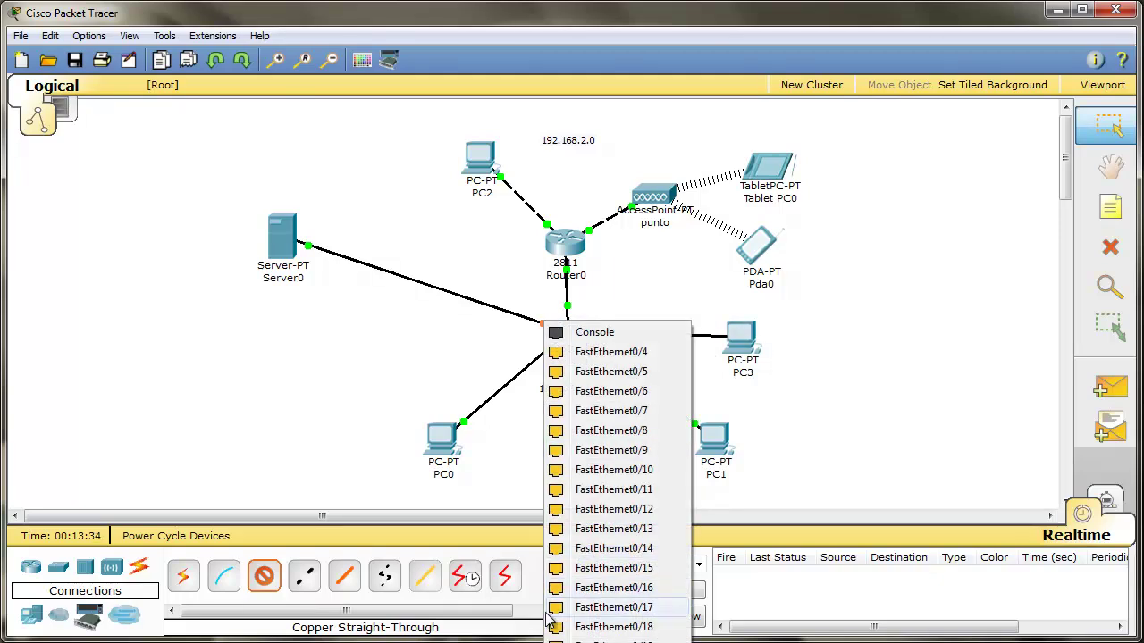
left_click(563, 352)
left_click_drag(750, 340, 858, 335)
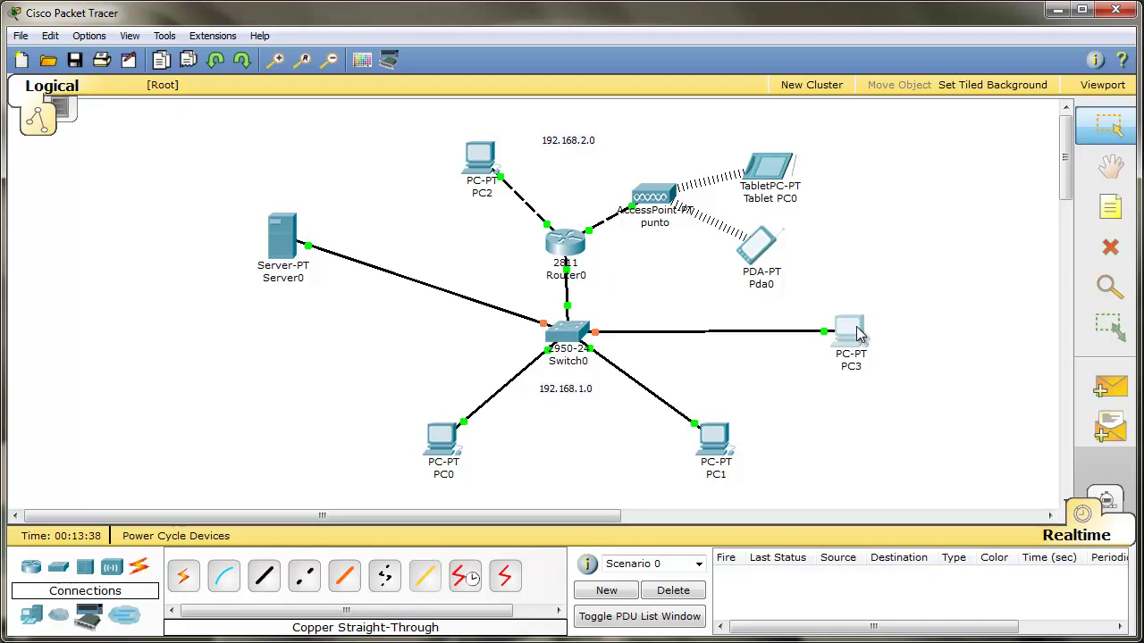
Set PC3's IP configuration to DHCP, then switch to Static and back to DHCP to repeat the address request.
left_click(853, 333)
left_click_drag(640, 131, 1117, 107)
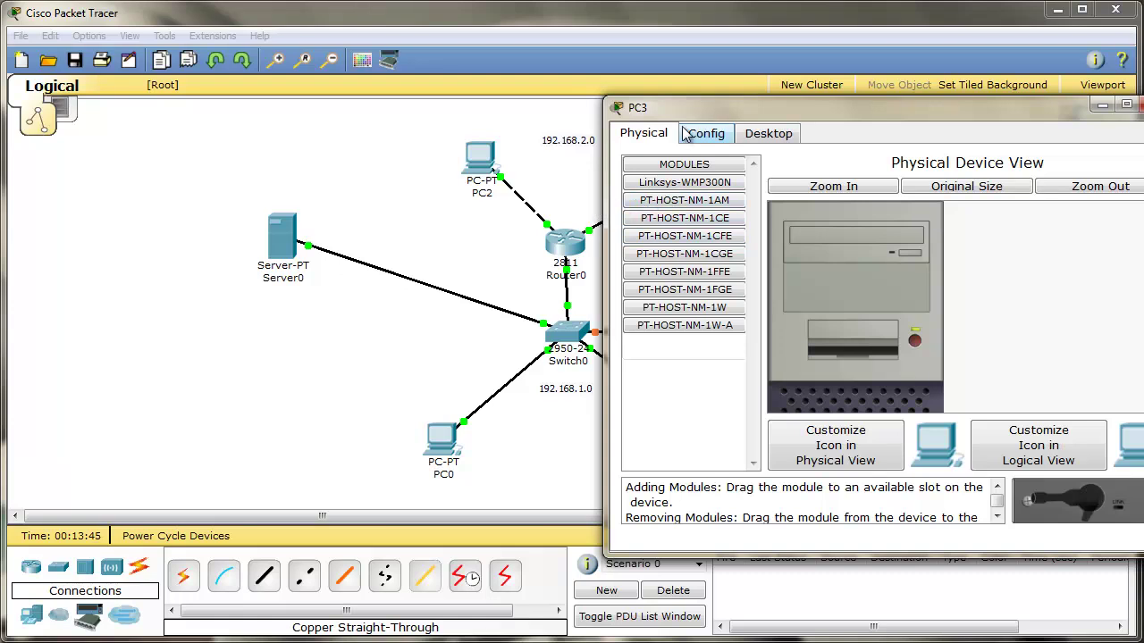
left_click_drag(694, 109, 732, 99)
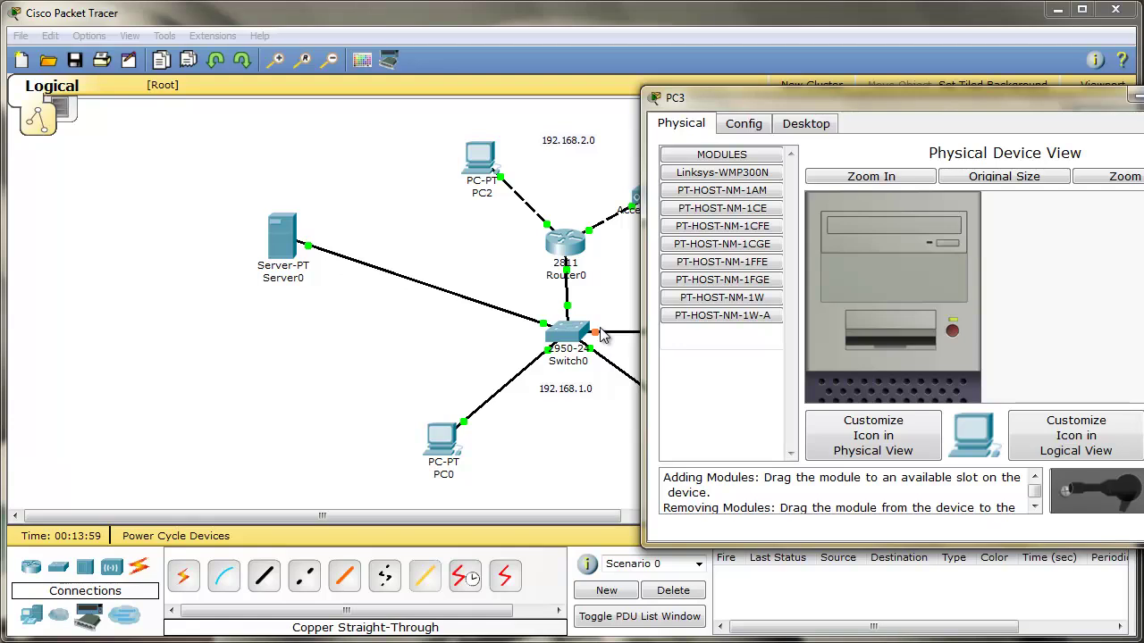
left_click(788, 128)
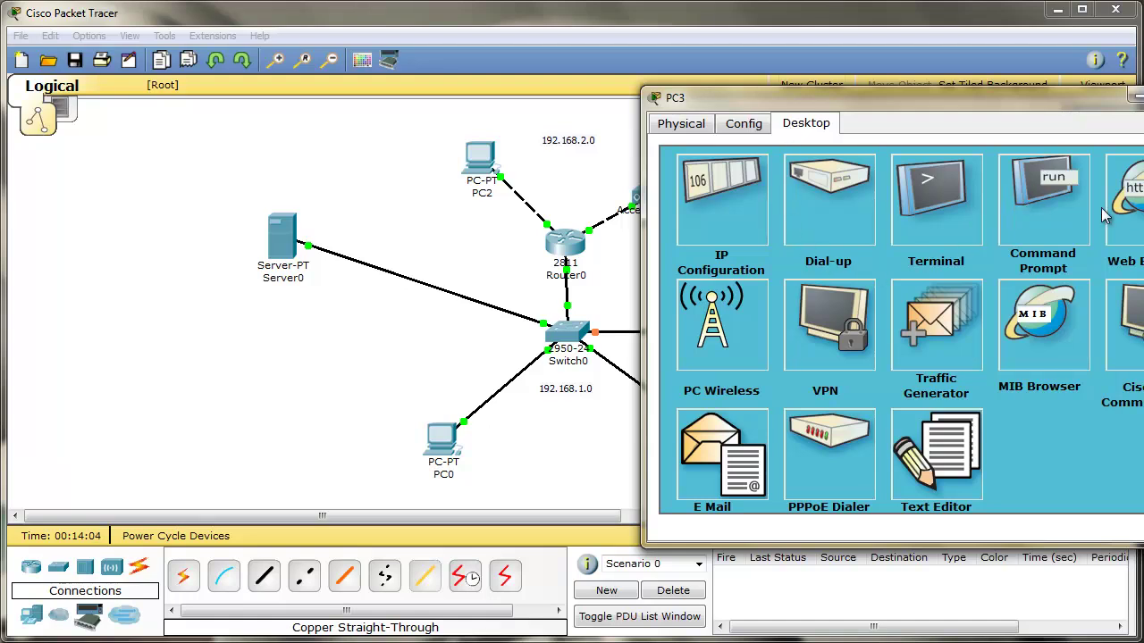
left_click(753, 224)
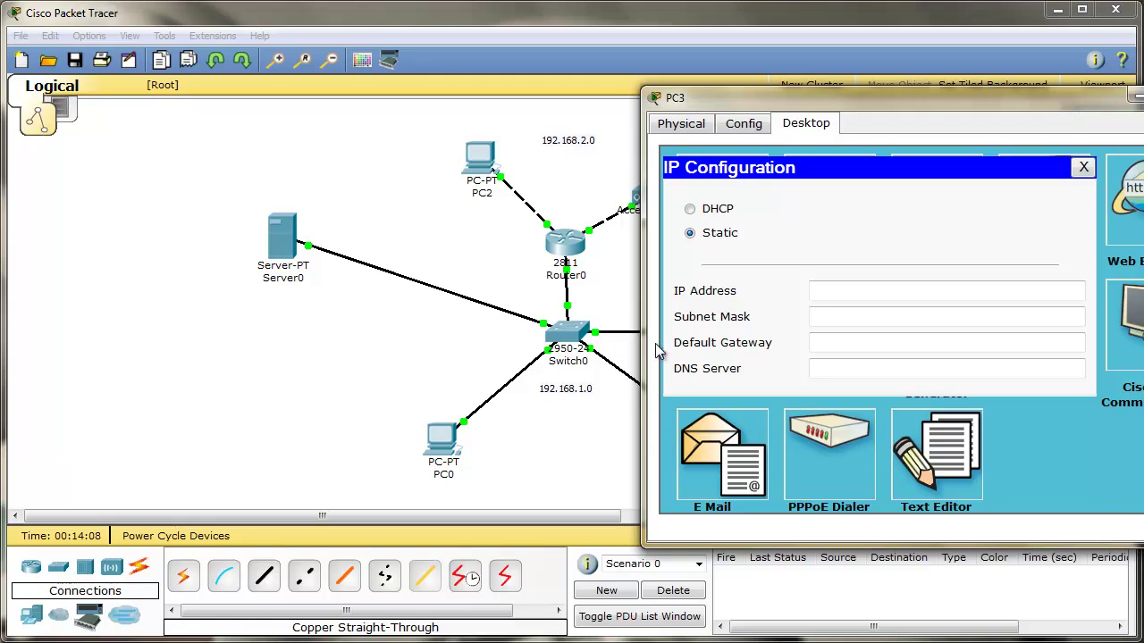
left_click(714, 211)
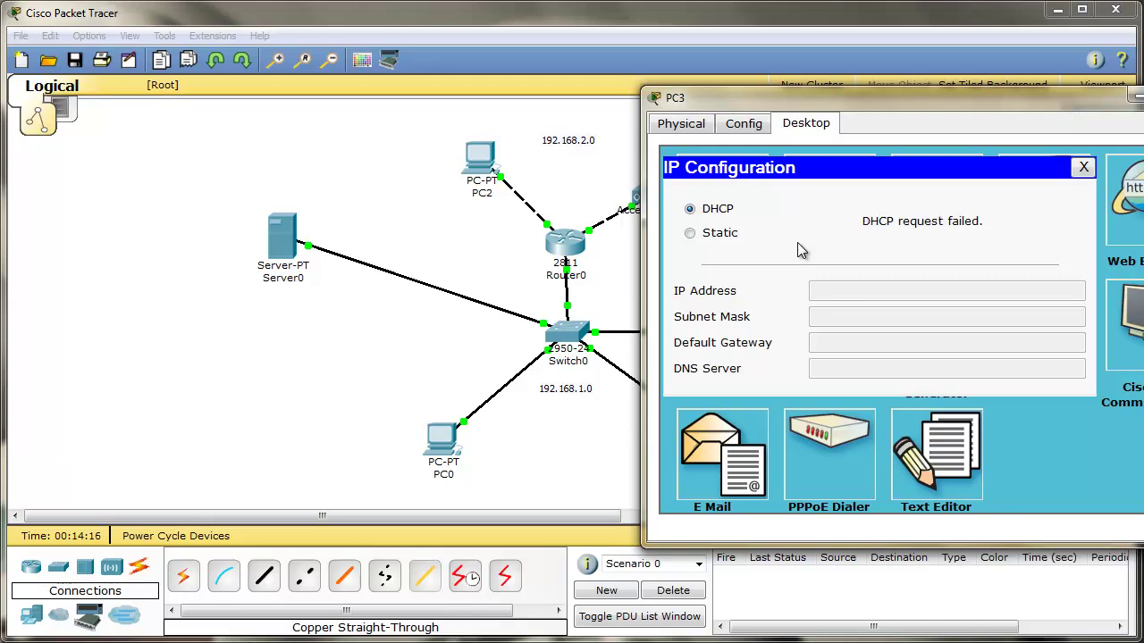
left_click(728, 234)
left_click(715, 213)
Configure Server0 with IP address 192.168.1.25, subnet mask 255.255.255.0 and default gateway 192.168.1.1, and close its window.
left_click(284, 243)
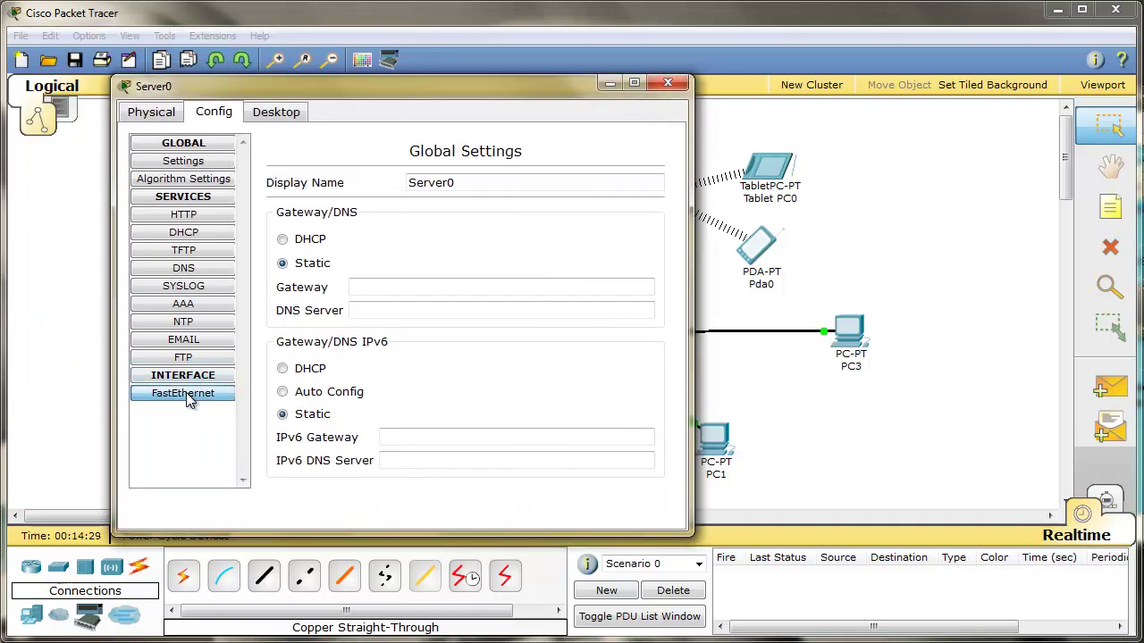
left_click(186, 393)
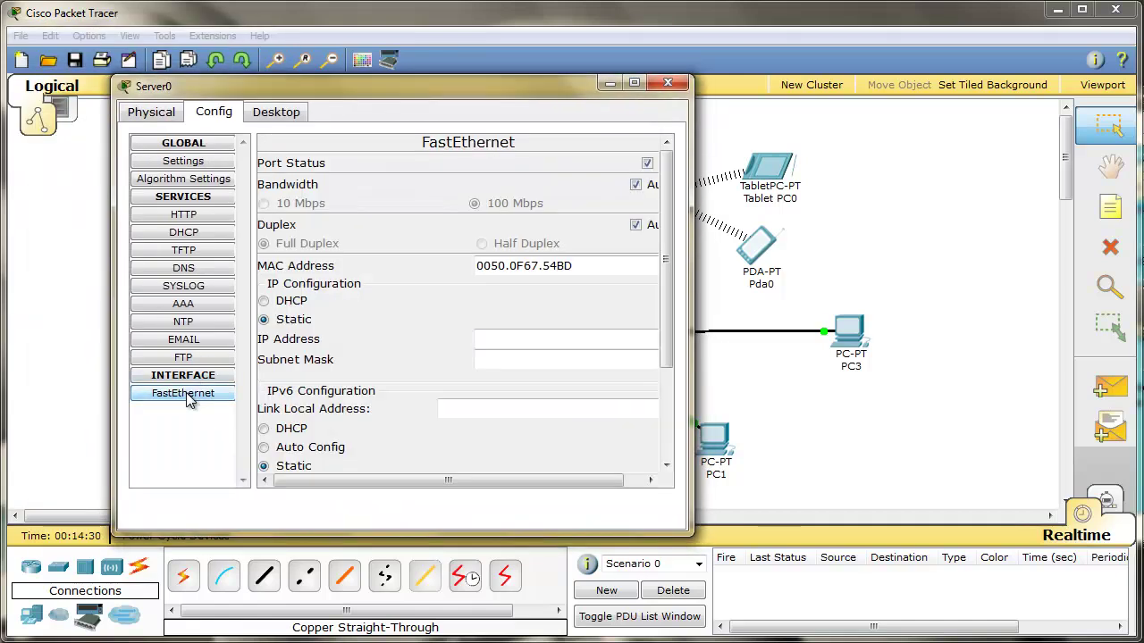
left_click(186, 163)
left_click(367, 284)
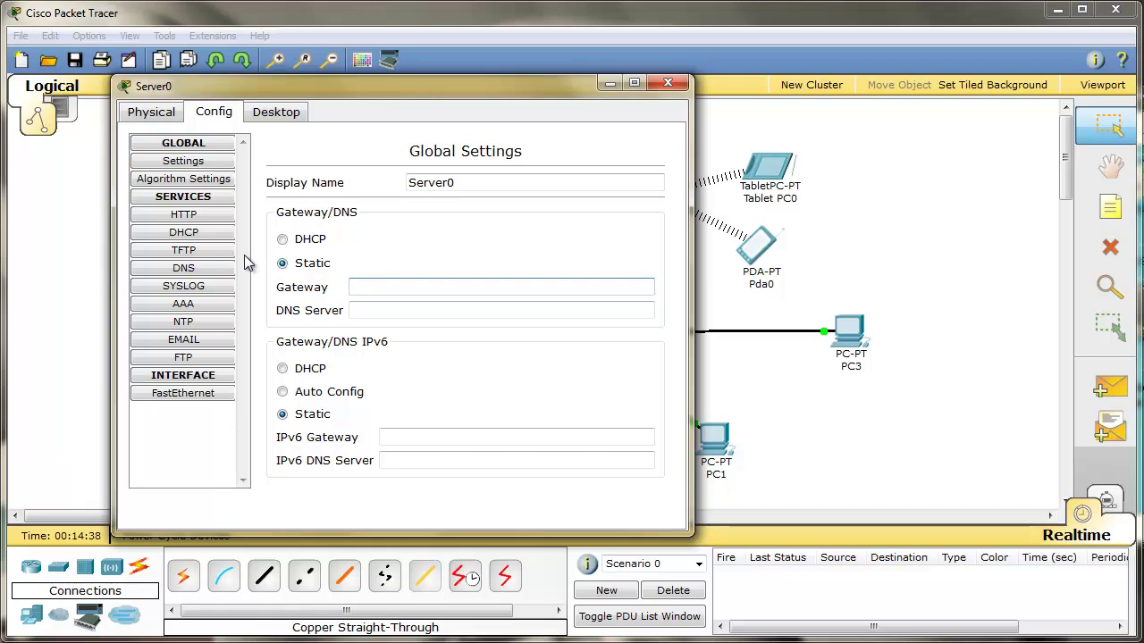
left_click(273, 114)
left_click(195, 175)
left_click(323, 253)
type("192.168.1")
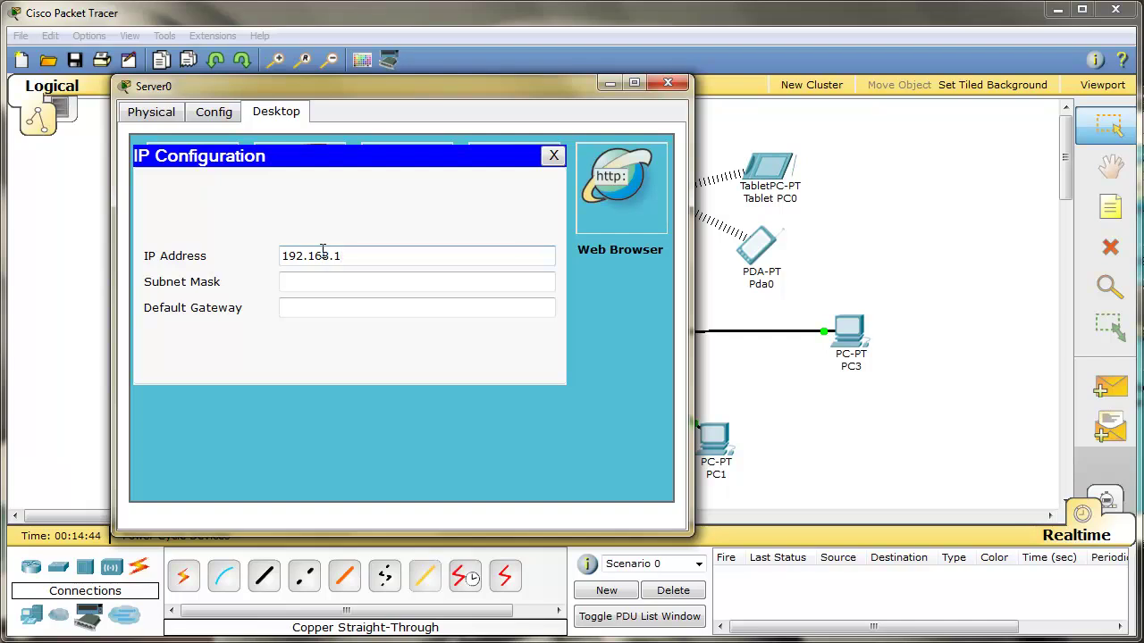
left_click(387, 281)
left_click(327, 311)
type("19")
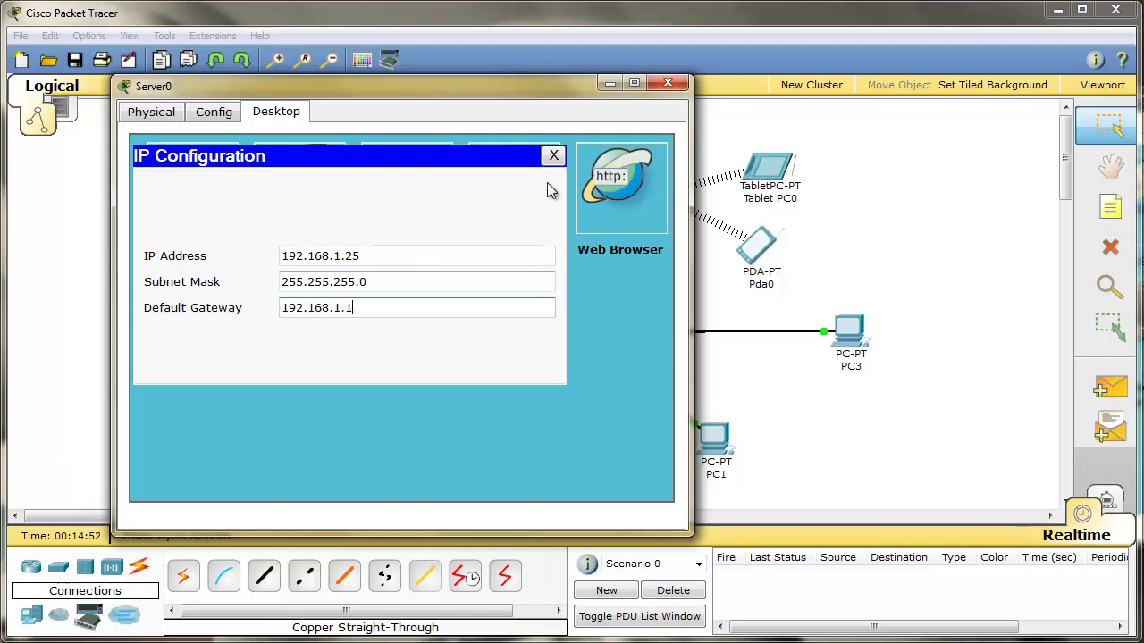
type("2.168.1.1")
left_click(553, 156)
left_click(667, 82)
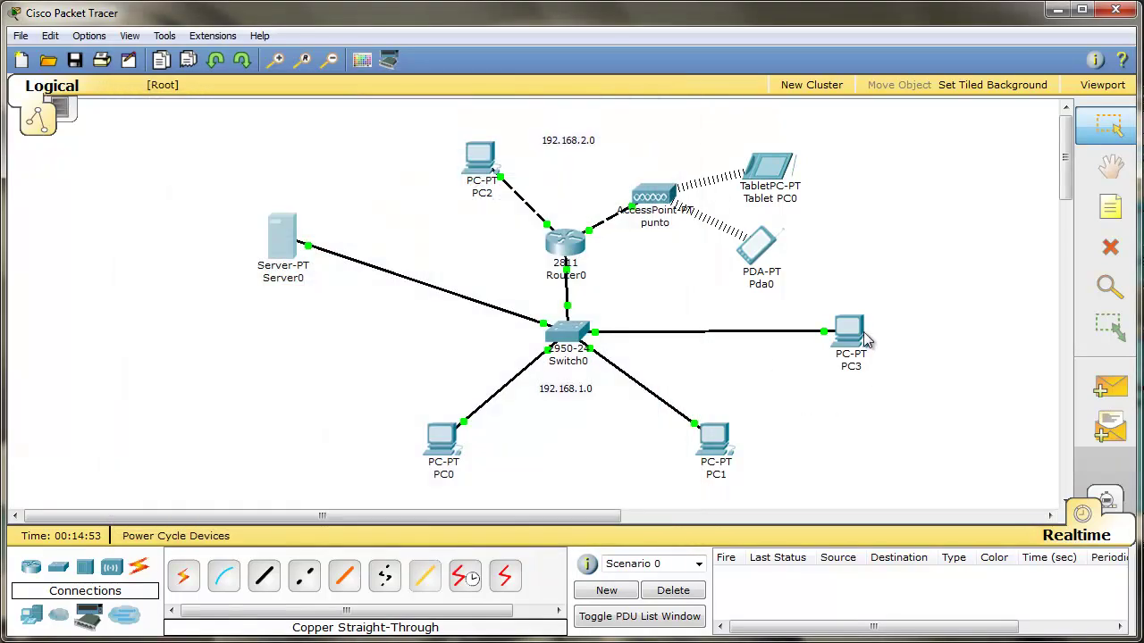
Repeat PC3's DHCP address request by switching its IP configuration to Static and back to DHCP.
left_click(865, 340)
left_click(705, 232)
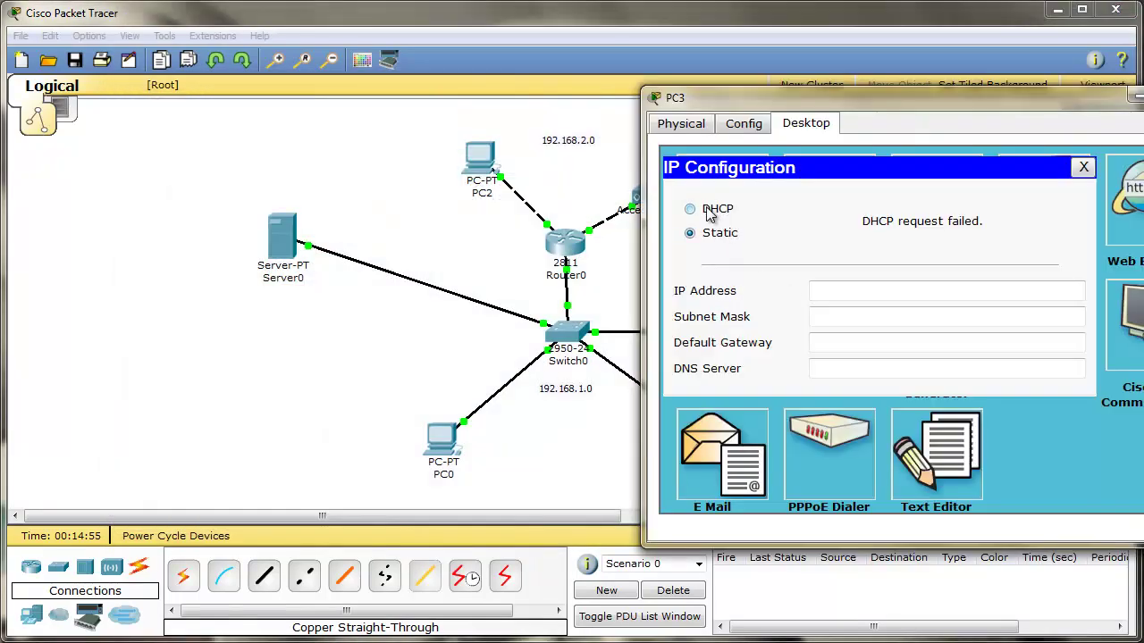
left_click(709, 212)
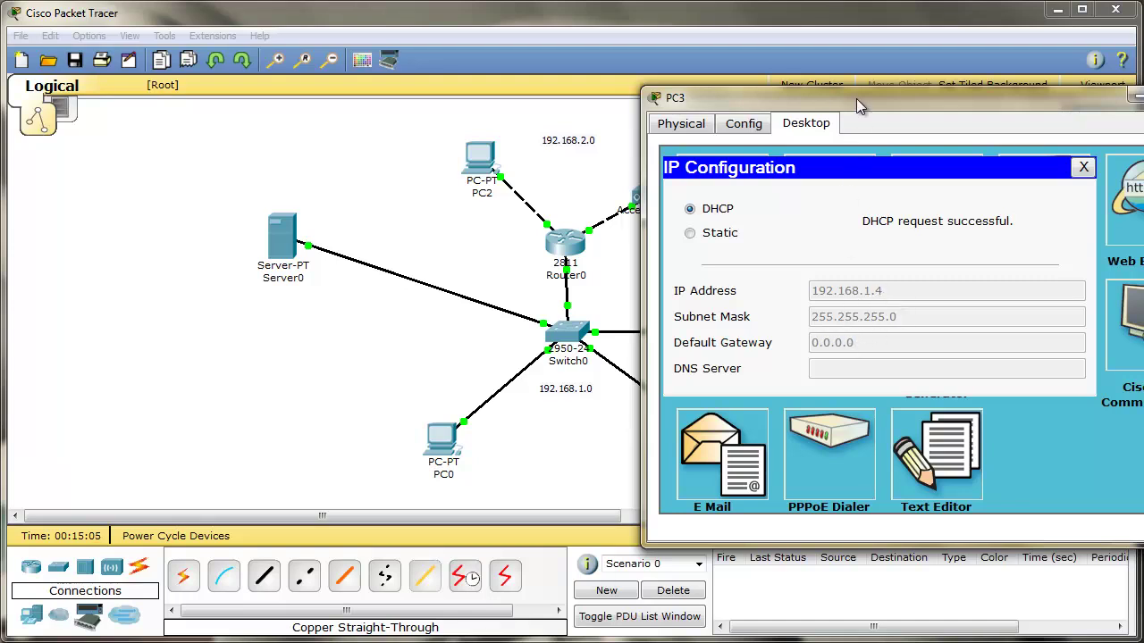
Ping 192.168.2.2 from PC3's command prompt to test connectivity with the other network.
left_click_drag(856, 99, 512, 99)
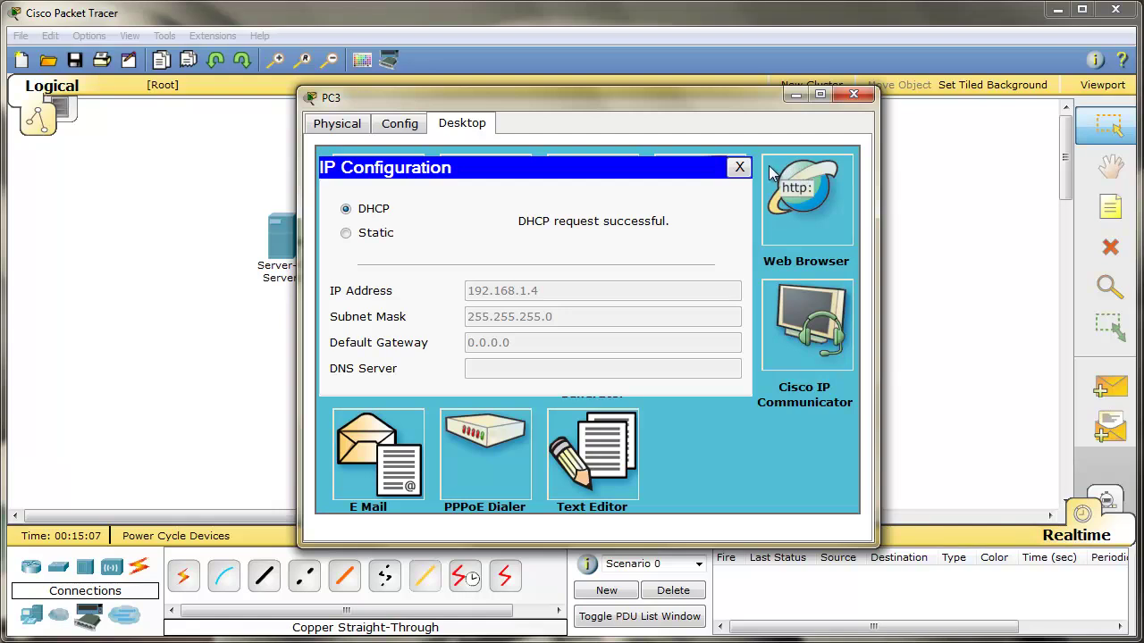
left_click(740, 169)
left_click(699, 187)
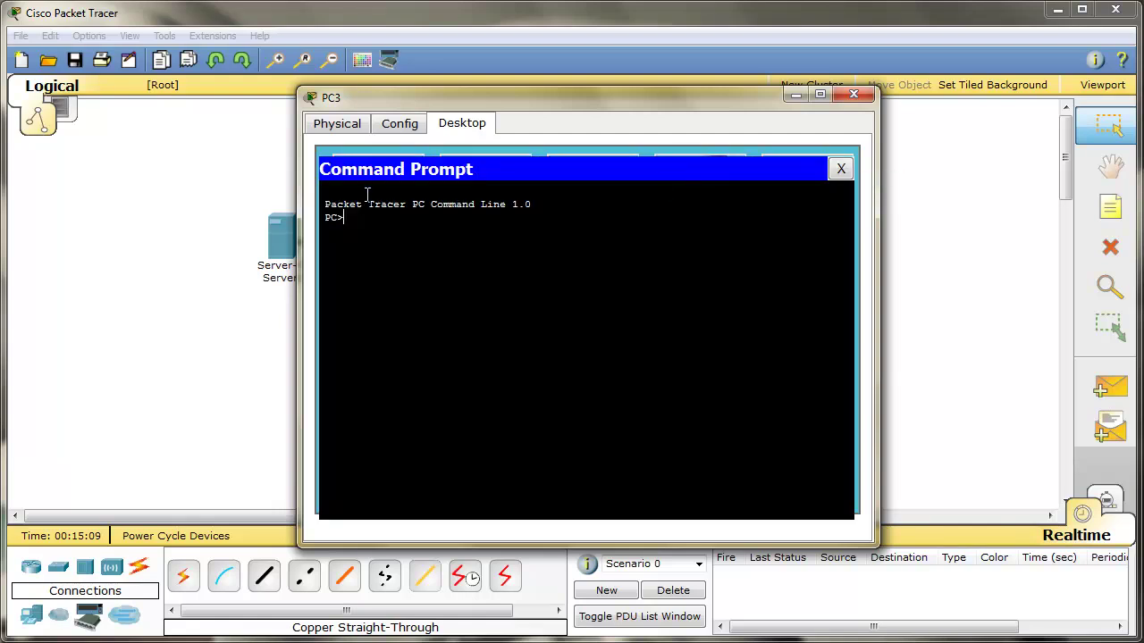
type("ping 192.168.2.2")
key("Return")
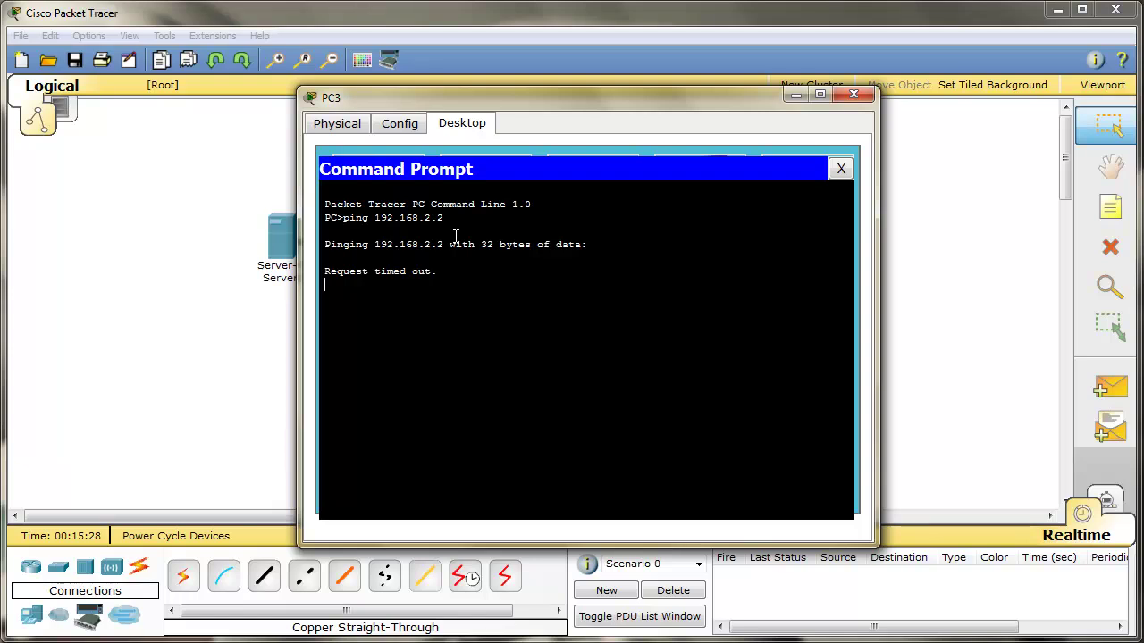
left_click_drag(481, 100, 802, 102)
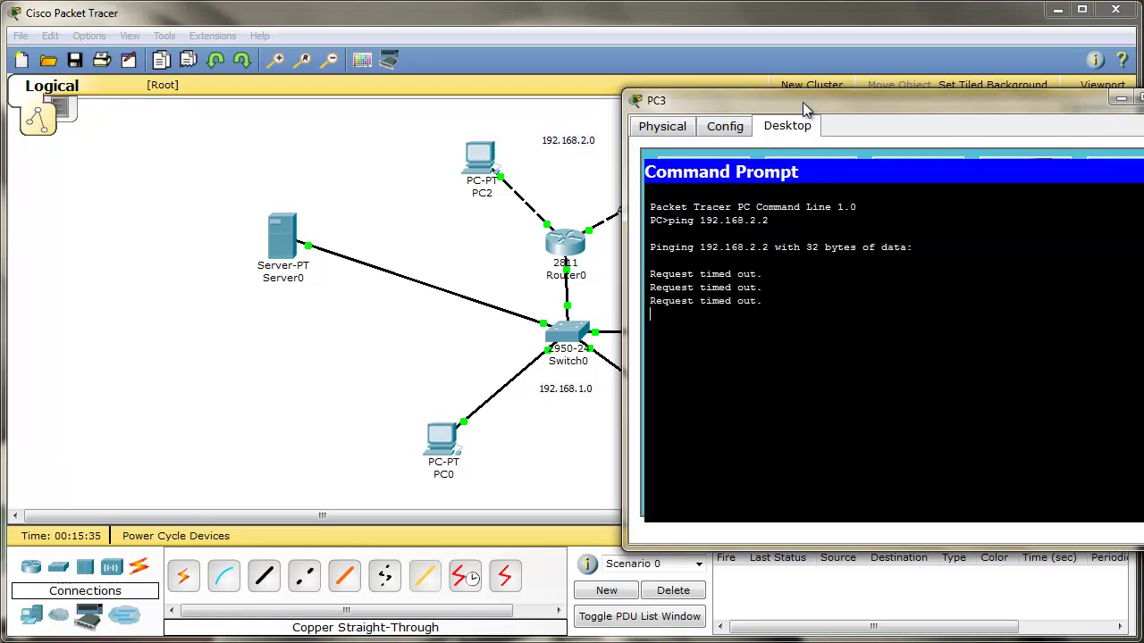
left_click_drag(802, 102, 399, 109)
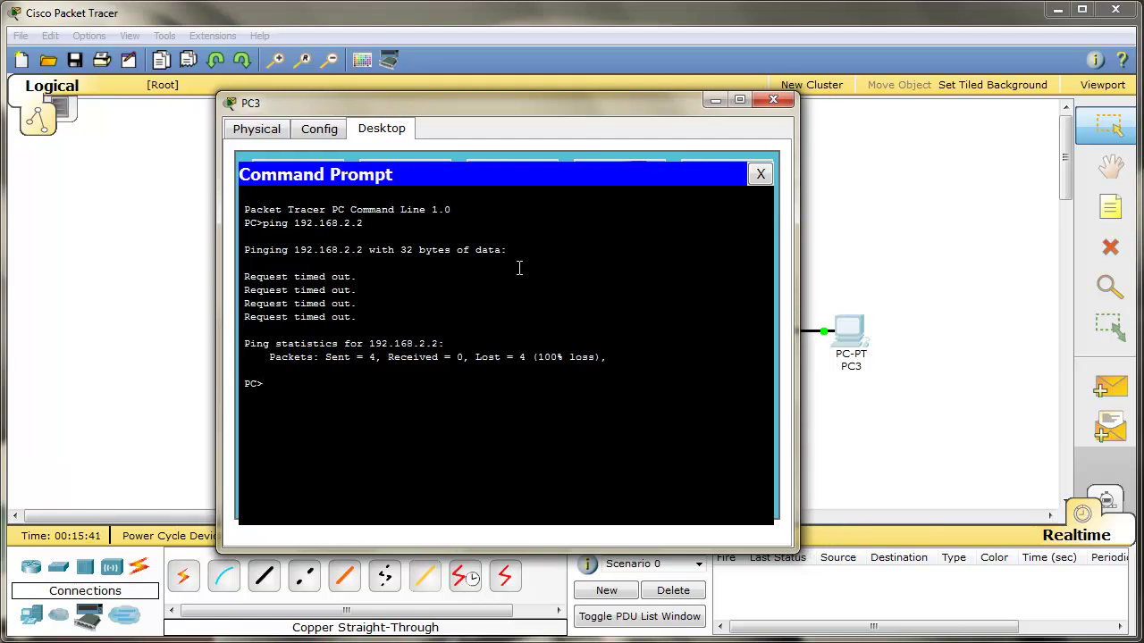
Ping 192.168.2.3 from PC3's command prompt, interrupt the ping and close PC3's window.
key("Up")
key("BackSpace")
type("3")
key("Return")
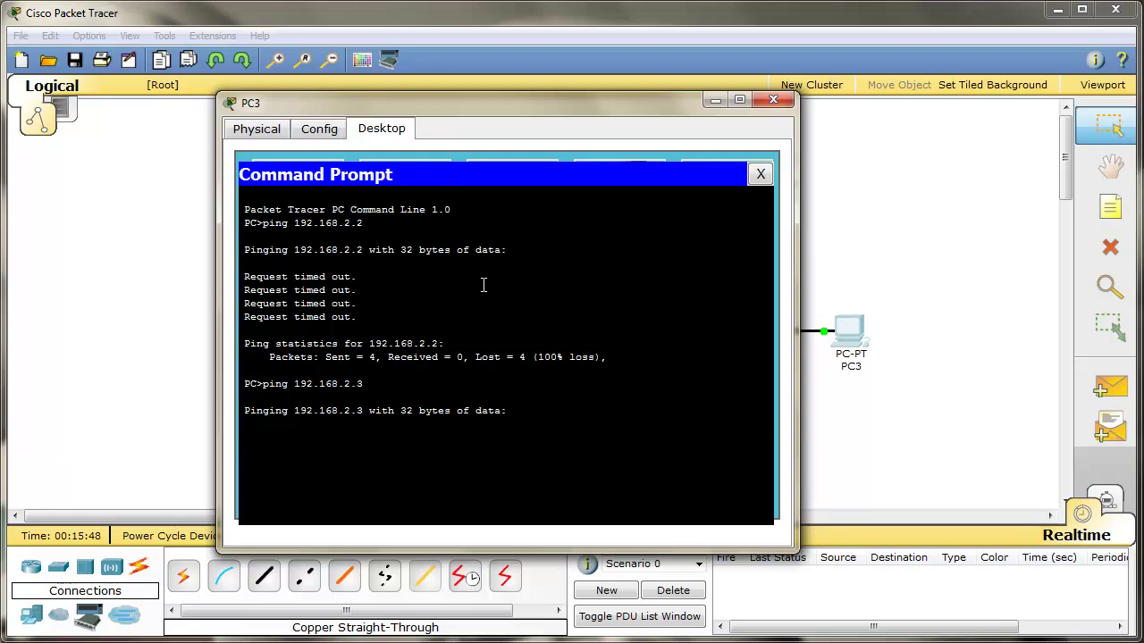
key("ctrl+c")
left_click_drag(604, 108, 630, 58)
left_click(812, 55)
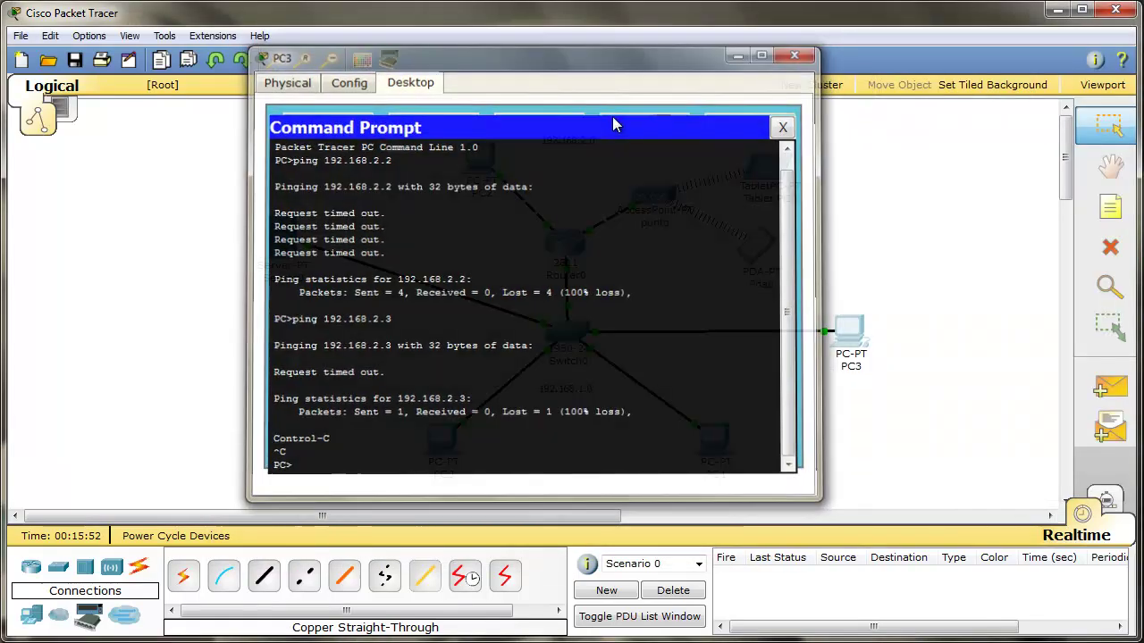
Check PC2's IP address, subnet mask and default gateway in its IP configuration.
left_click(480, 159)
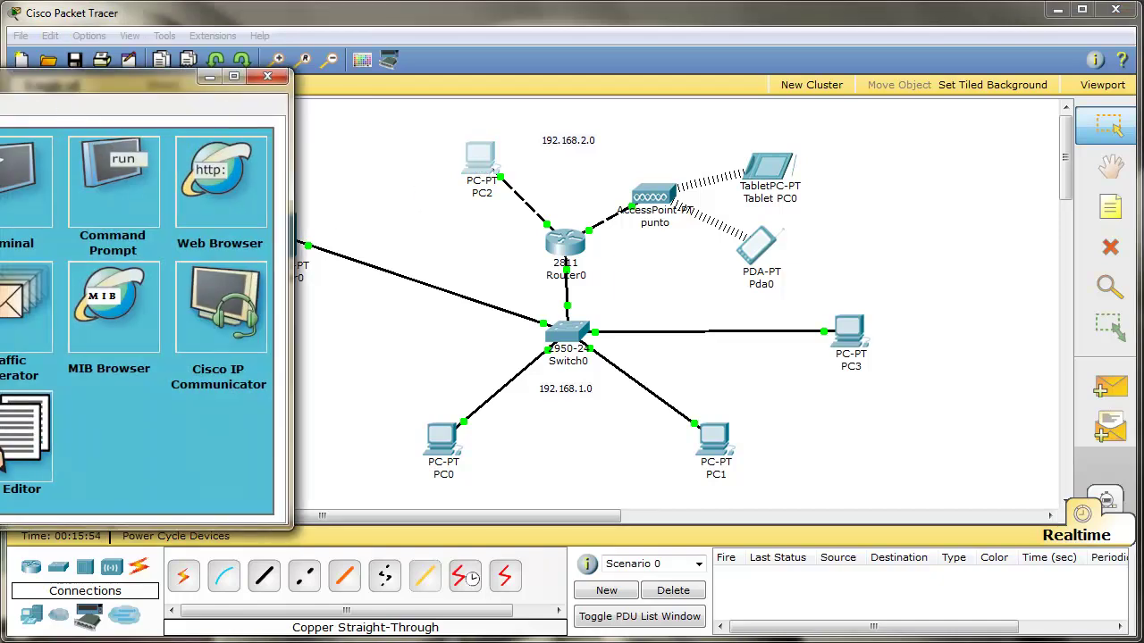
left_click_drag(134, 78, 688, 78)
left_click(375, 166)
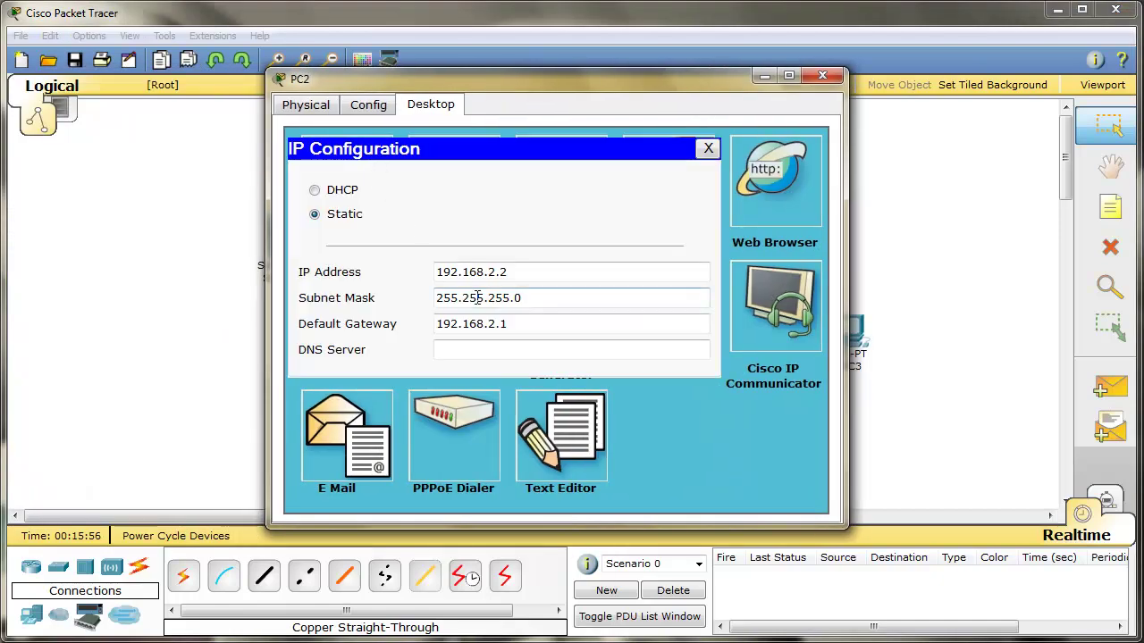
left_click(822, 75)
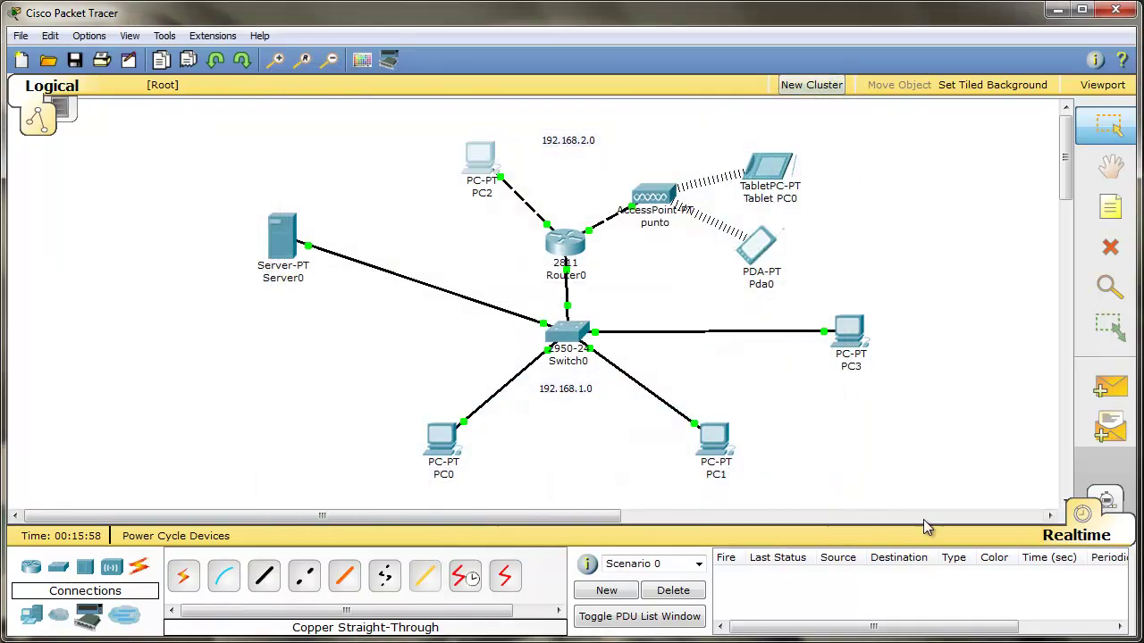
Send a simple PDU from PC3 to PC2 and select its entry in the scenario's packet list.
left_click(1112, 390)
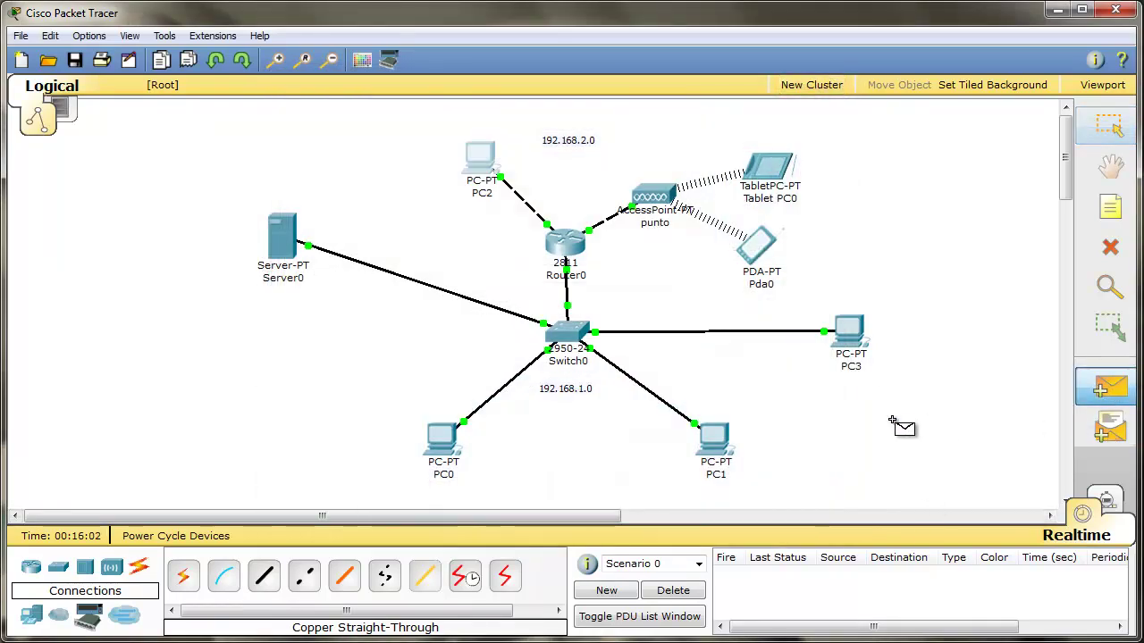
left_click(853, 333)
left_click(486, 170)
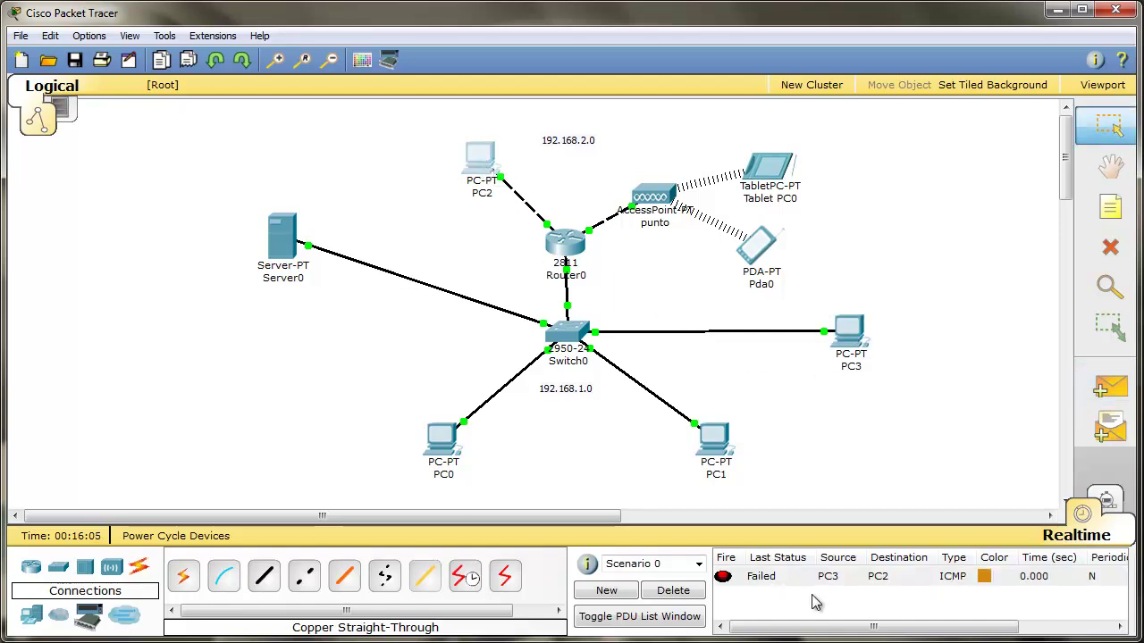
left_click(722, 578)
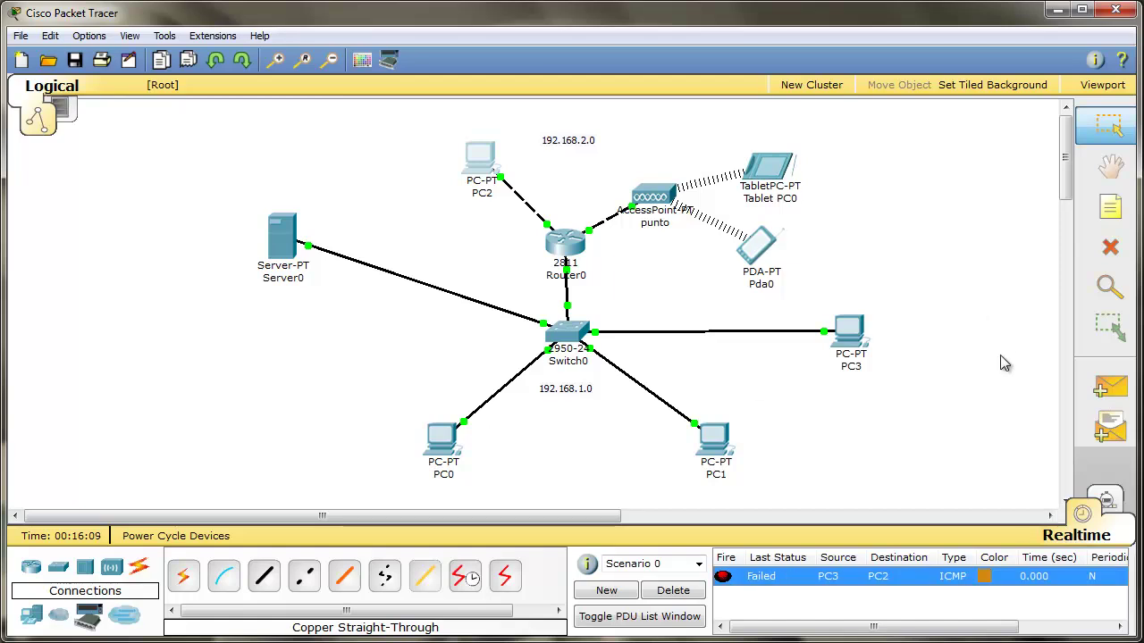
Change to Simulation mode and add a simple PDU from PC1 to PC2.
left_click(1105, 499)
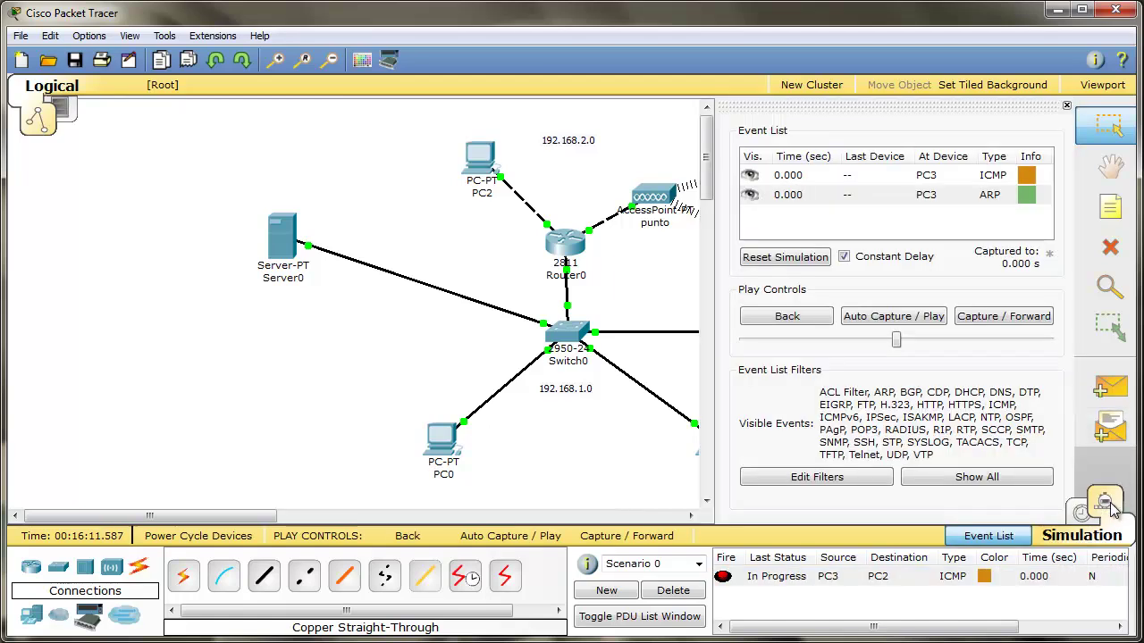
left_click(302, 516)
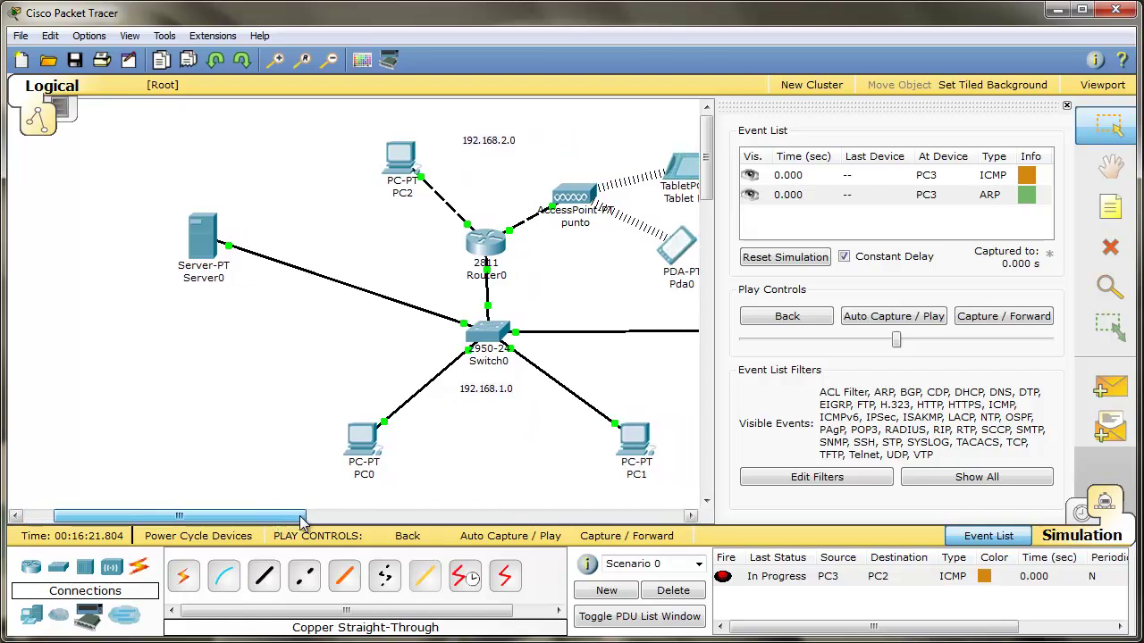
left_click(1110, 387)
left_click(634, 438)
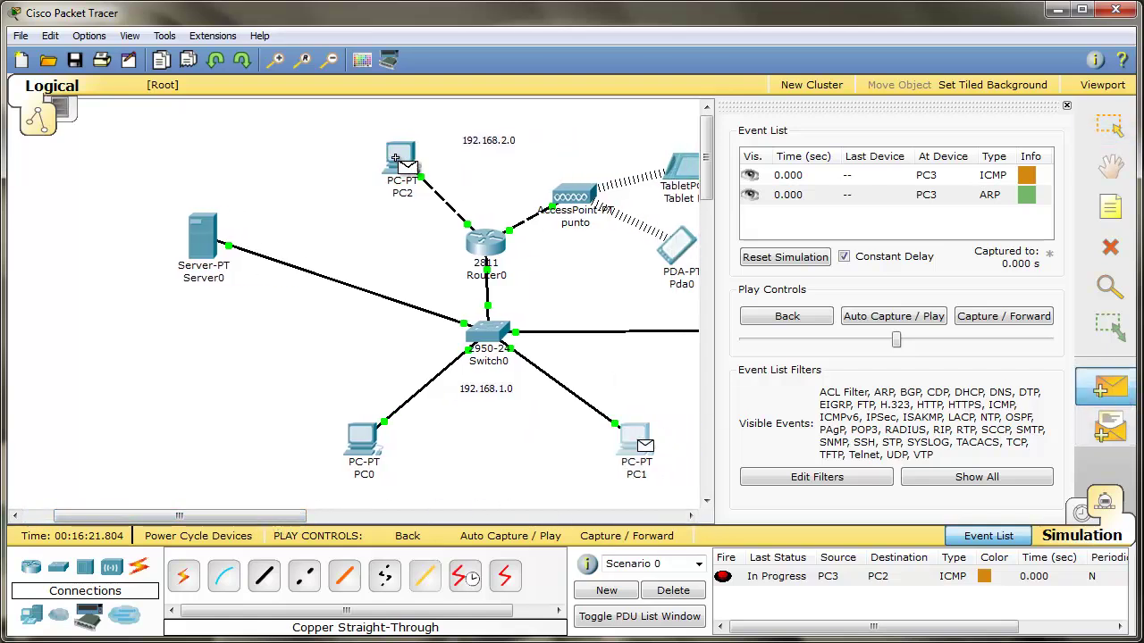
left_click(400, 158)
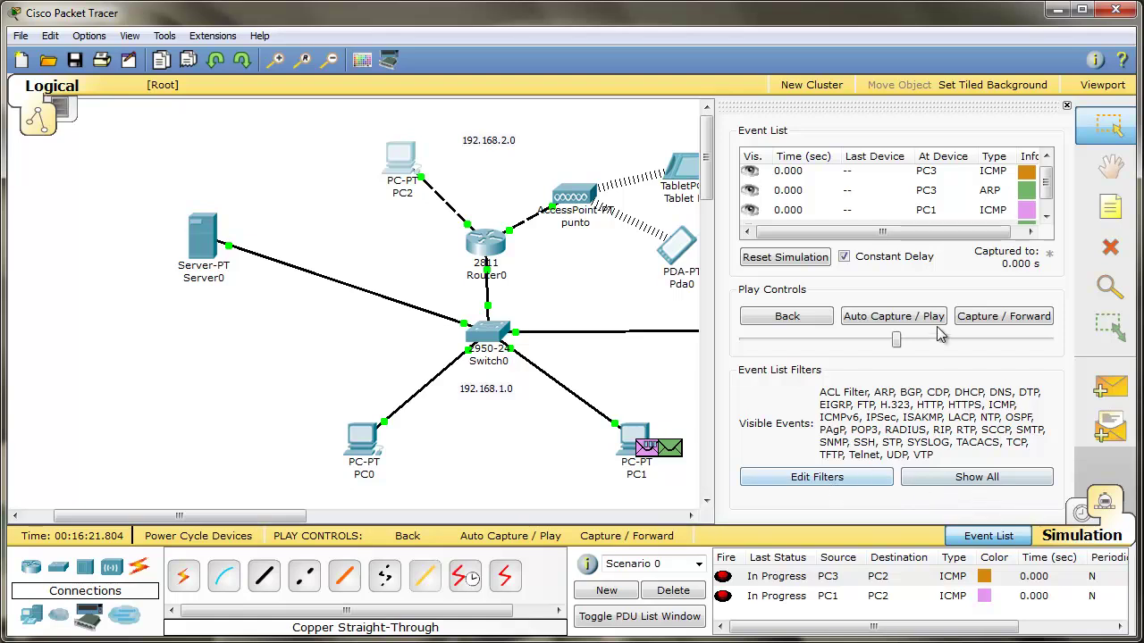
left_click(998, 318)
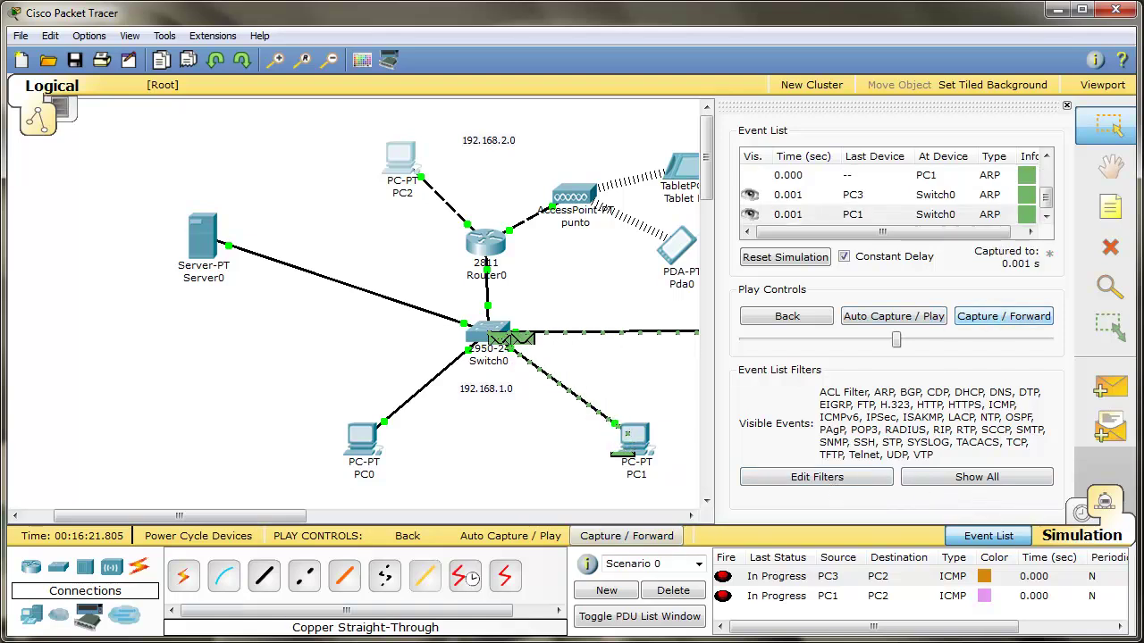
left_click_drag(179, 516, 227, 517)
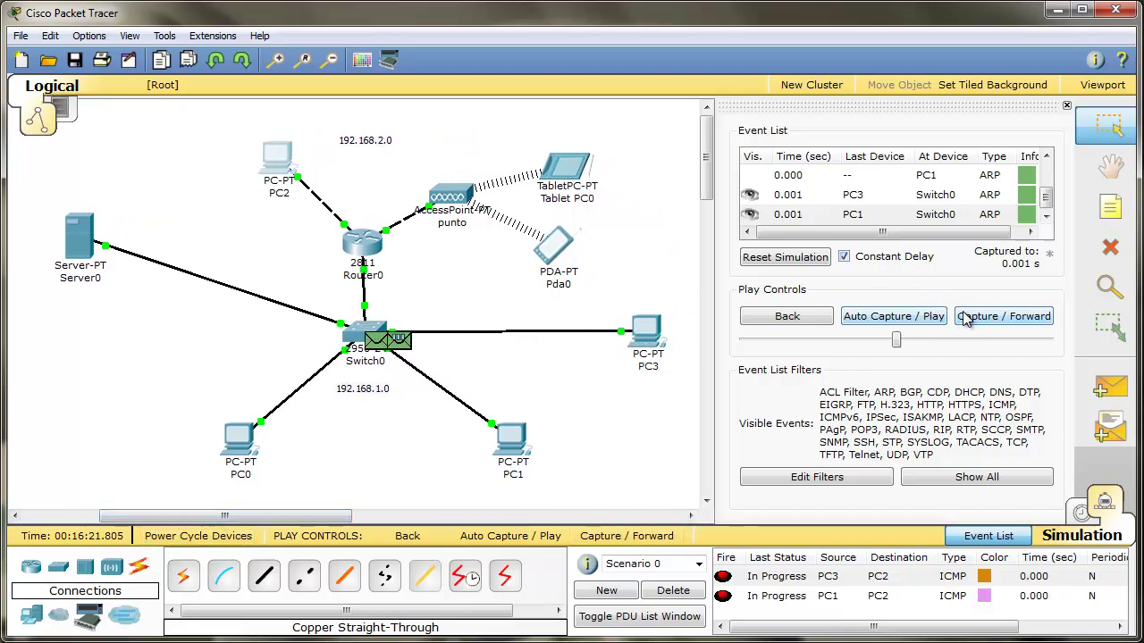
left_click(770, 258)
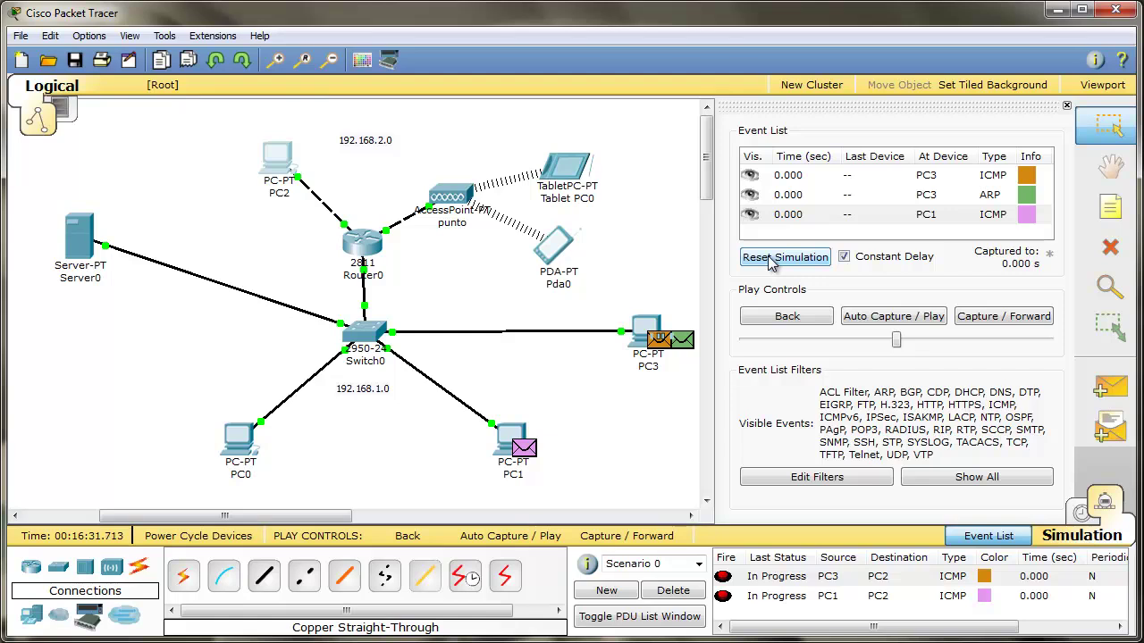
left_click(770, 257)
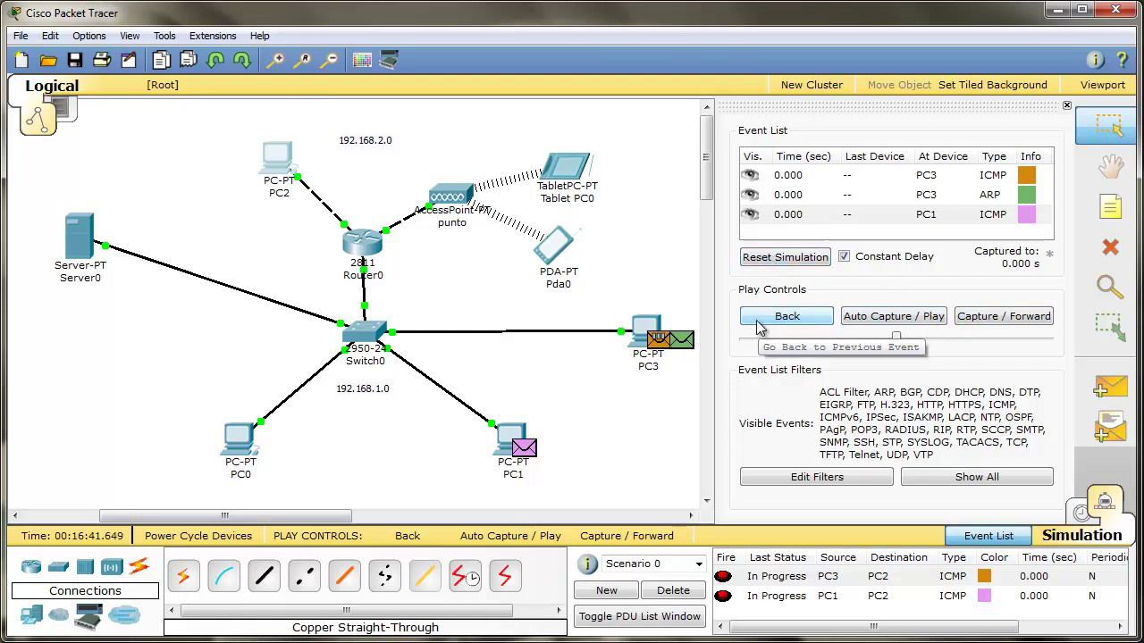
Step the simulation forward event by event until the ICMP packet from PC1 has reached PC2 and returned to PC1.
left_click(1004, 318)
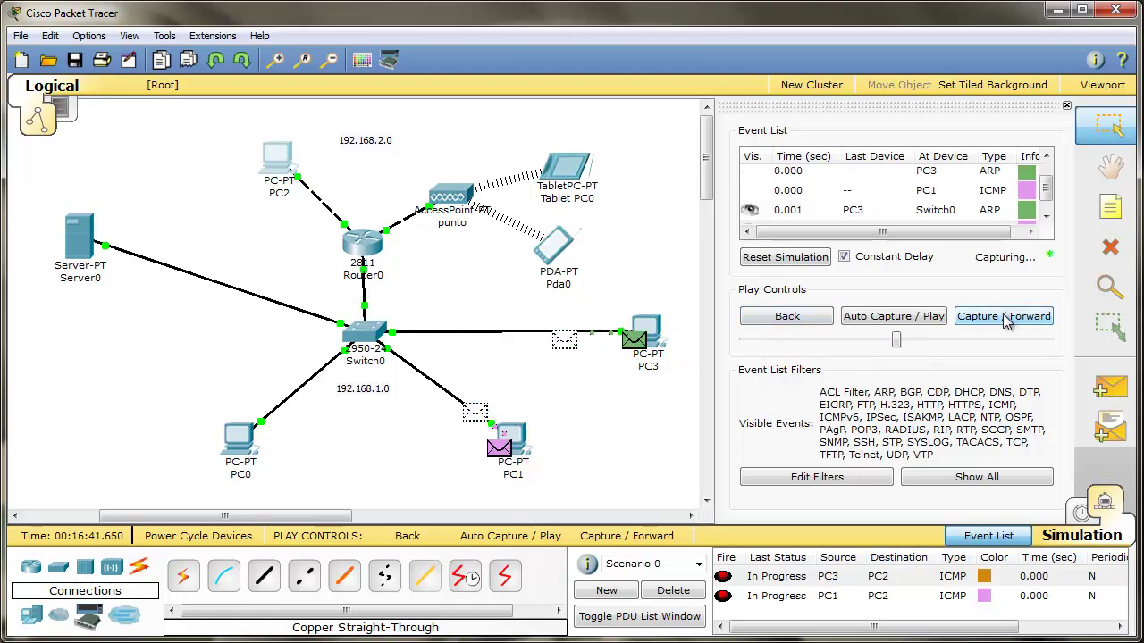
left_click(1004, 318)
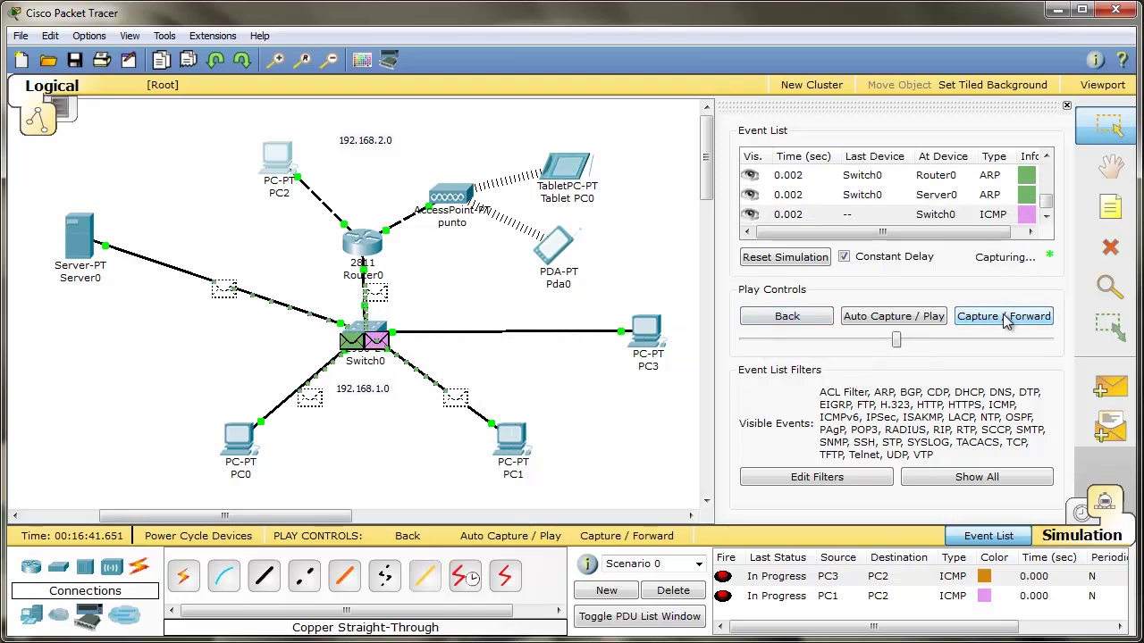
left_click(1004, 320)
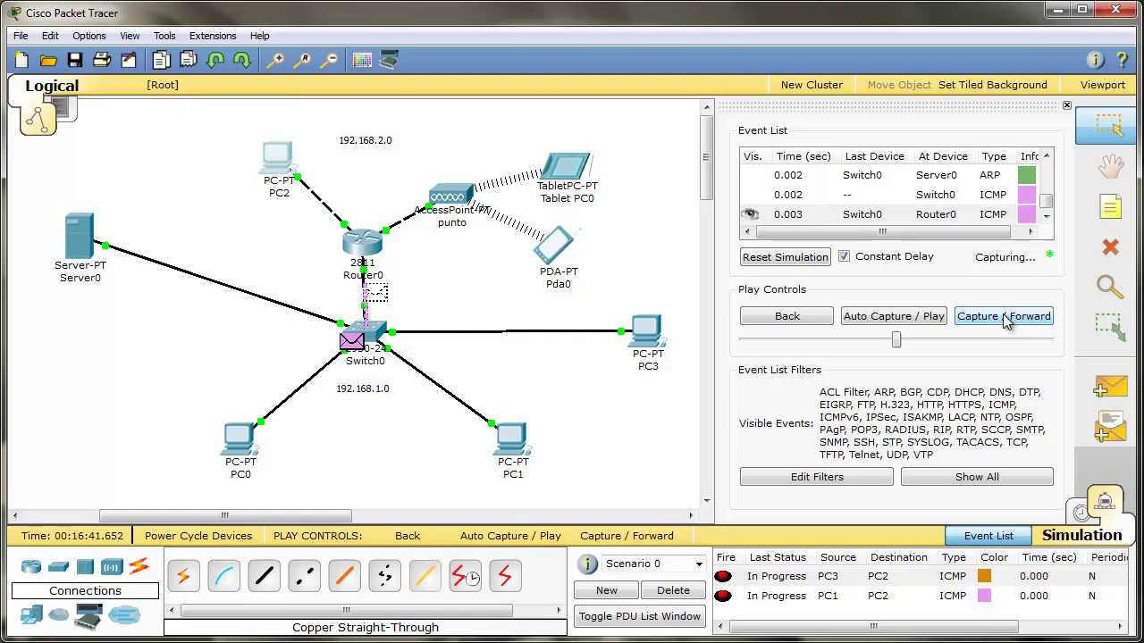
left_click(1004, 318)
left_click(1004, 318)
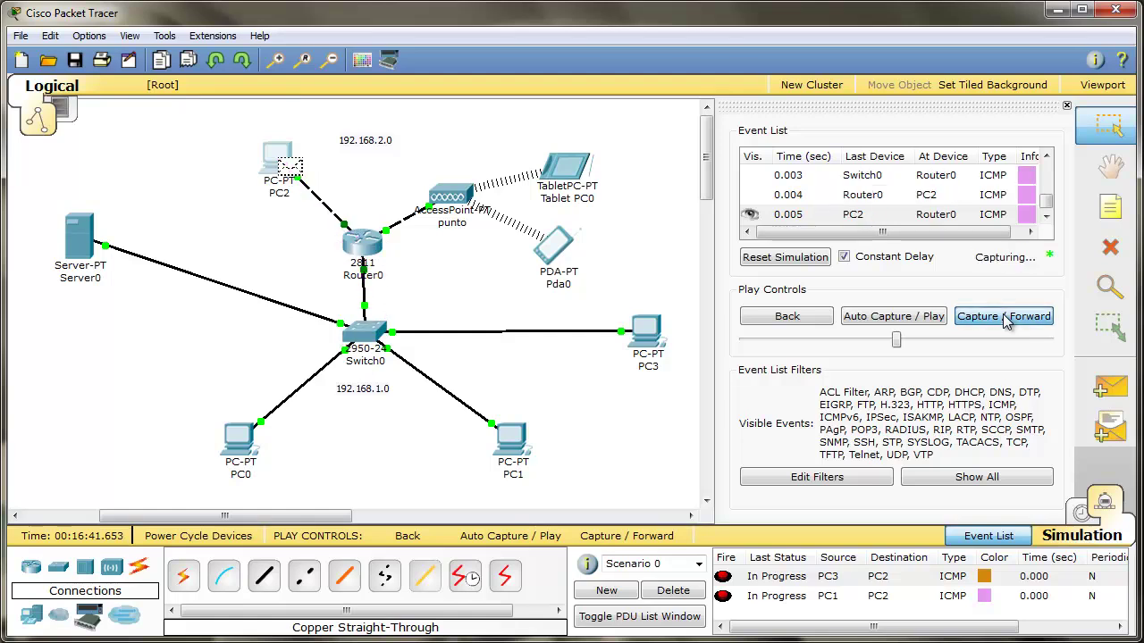
left_click(1004, 318)
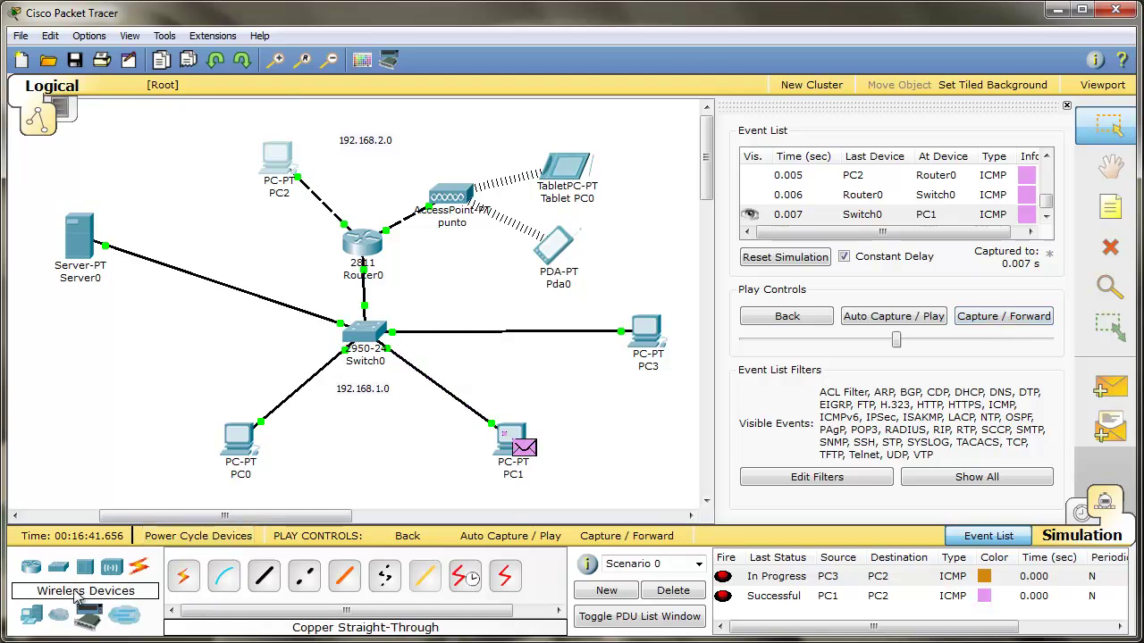
Add a simple PDU from PC3 to PC2 and step the simulation forward to follow its packets.
left_click(1110, 387)
left_click(646, 332)
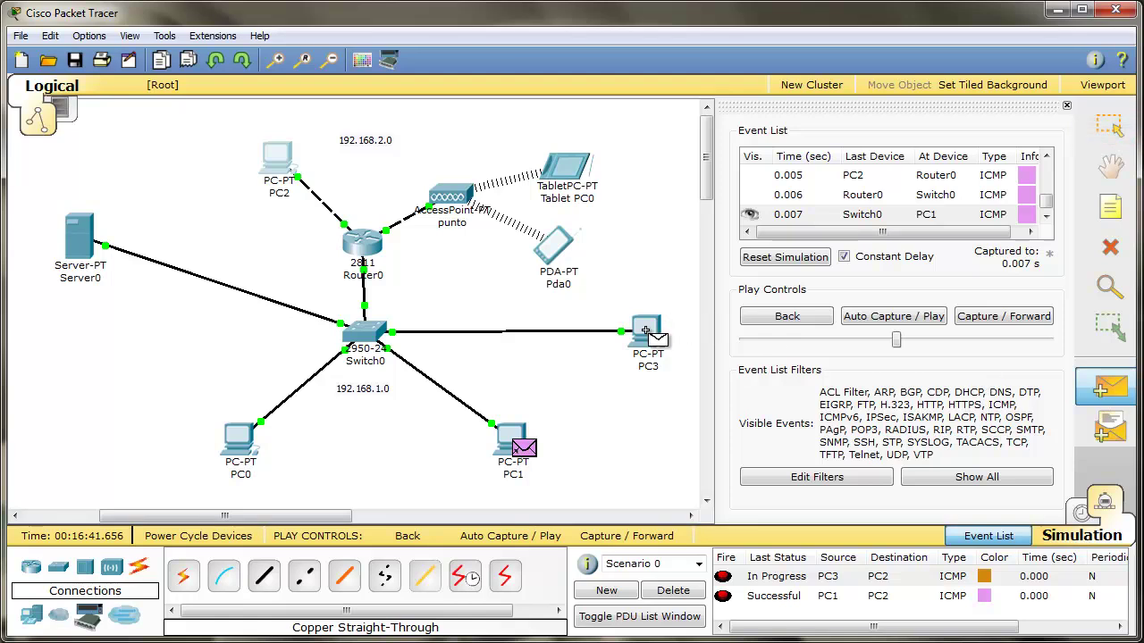
left_click(280, 163)
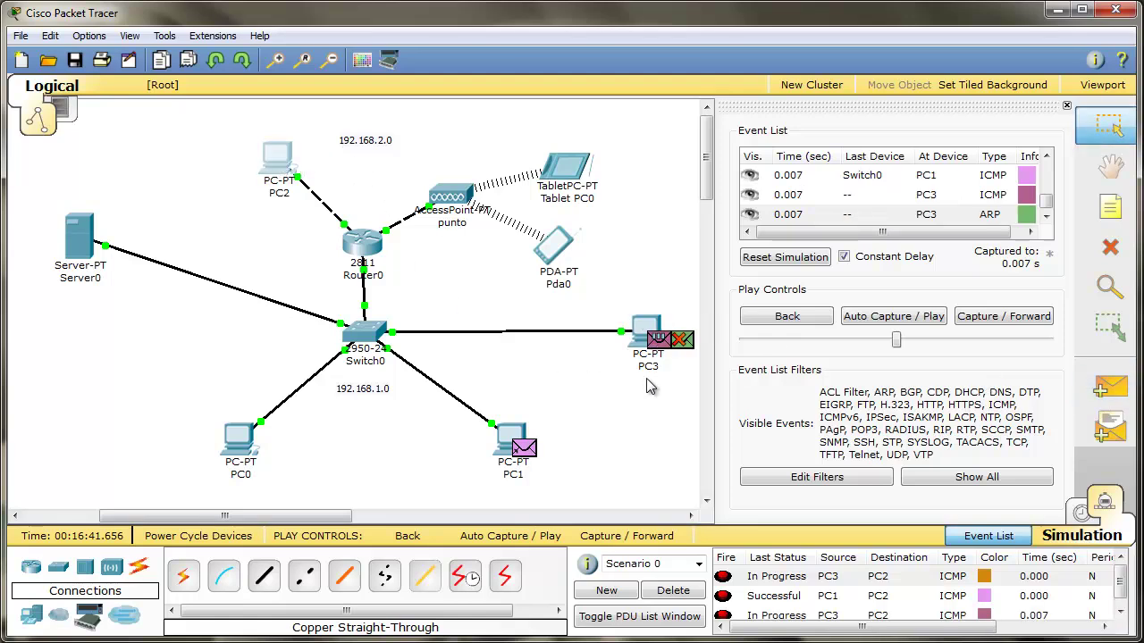
left_click(976, 320)
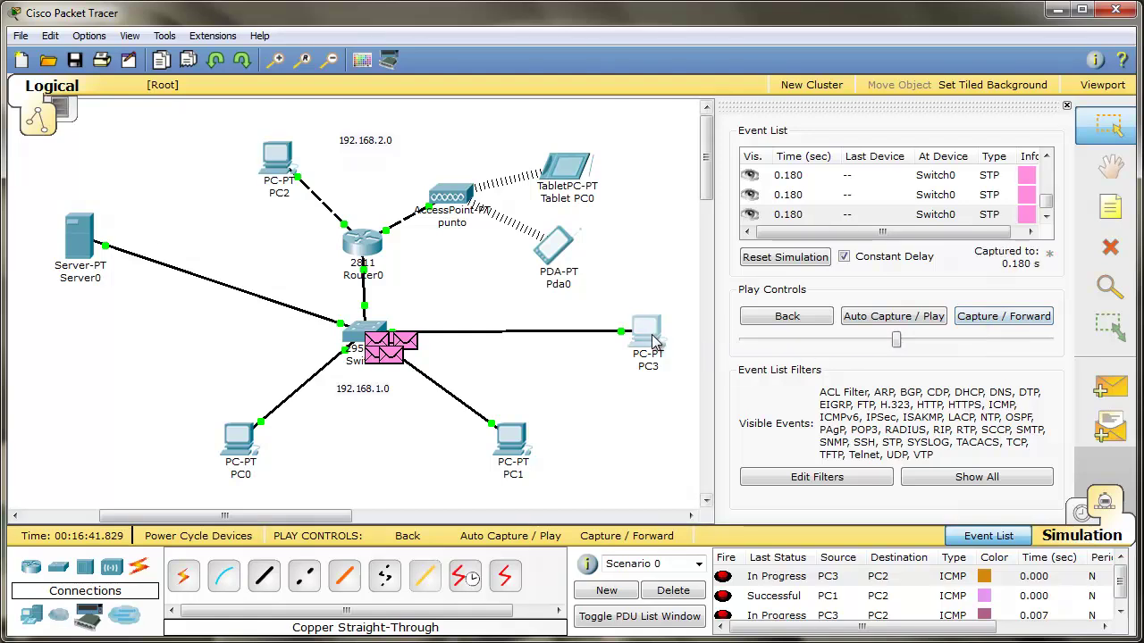
Check the DHCP-assigned IP address, subnet mask and default gateway in PC3's IP configuration.
left_click(241, 439)
left_click_drag(174, 135, 544, 121)
left_click(190, 202)
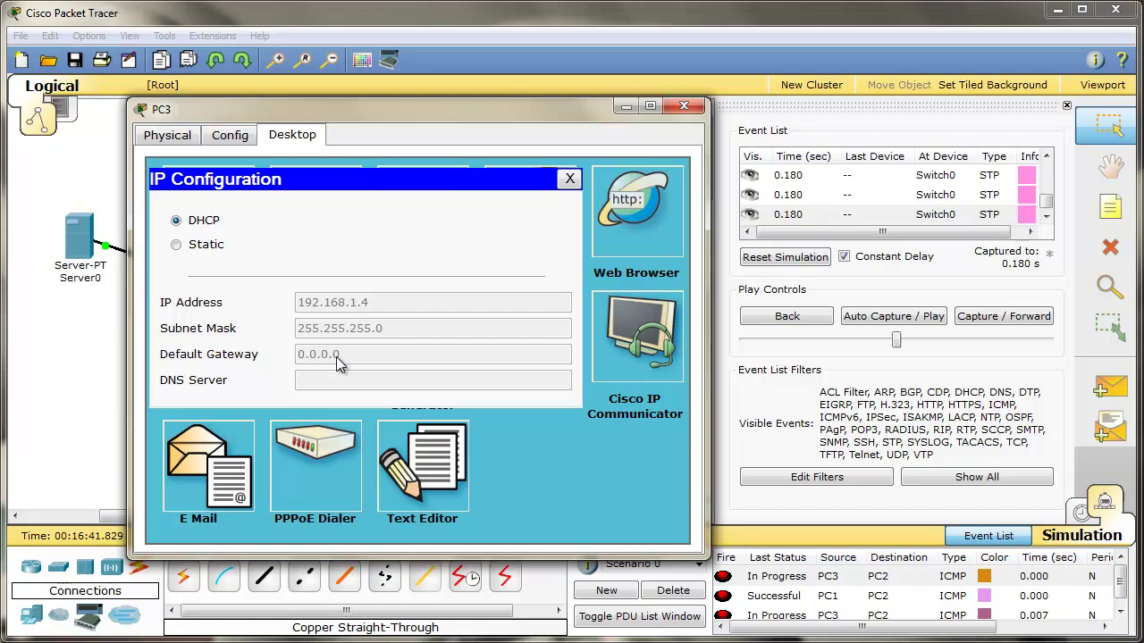
left_click(573, 178)
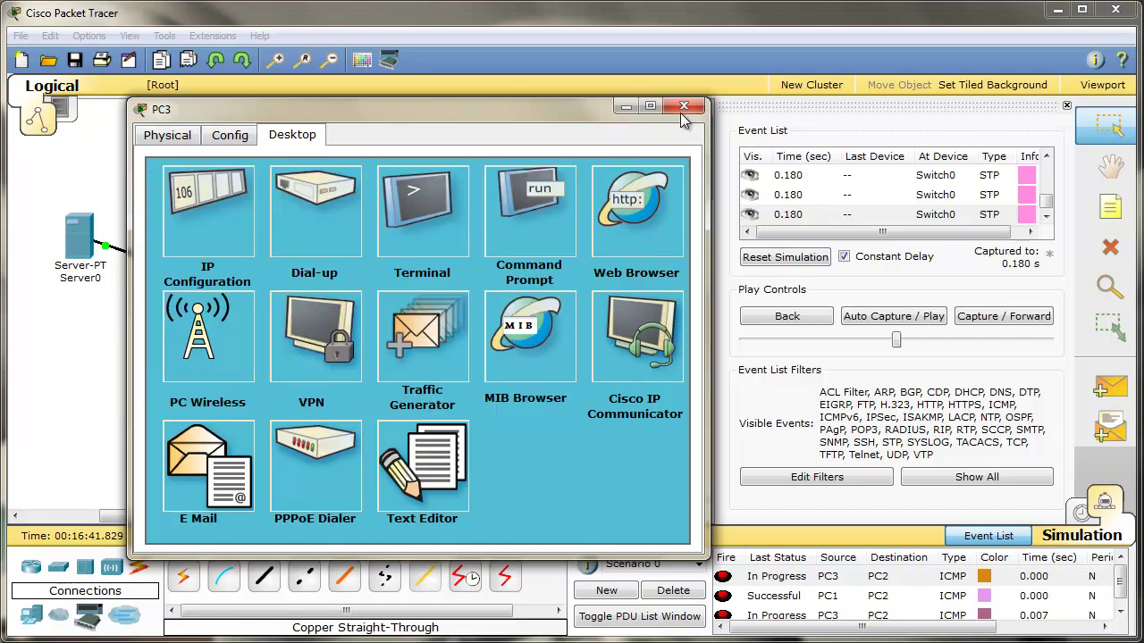
left_click(684, 105)
Inspect the reduno address pool in Server0's DHCP service settings, including its default gateway.
left_click(76, 247)
left_click_drag(72, 176, 341, 130)
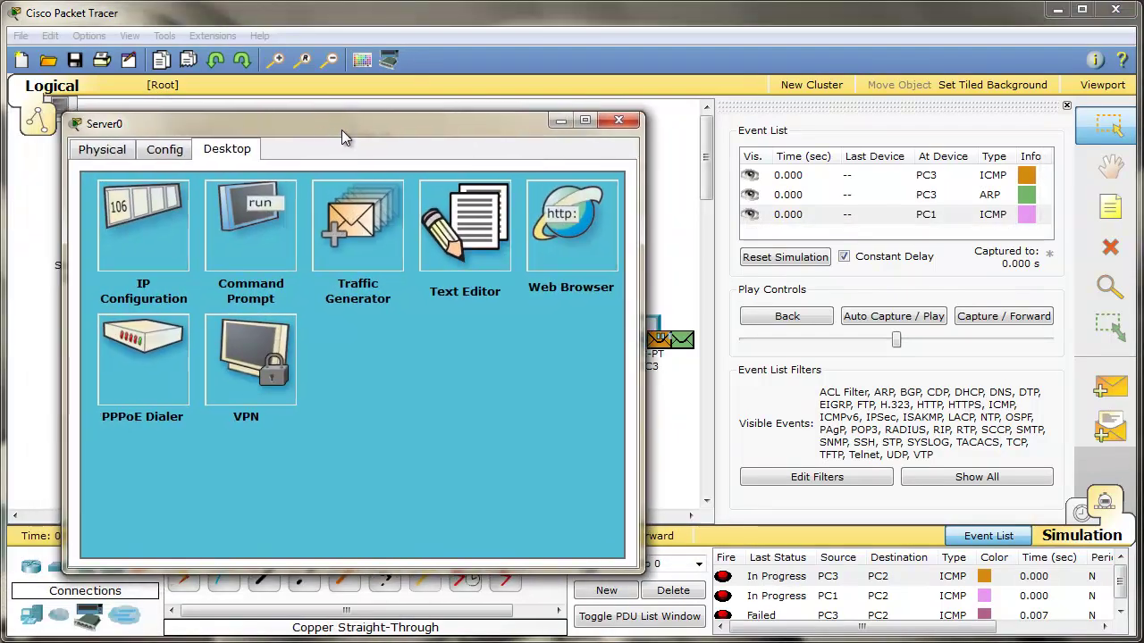
left_click(198, 149)
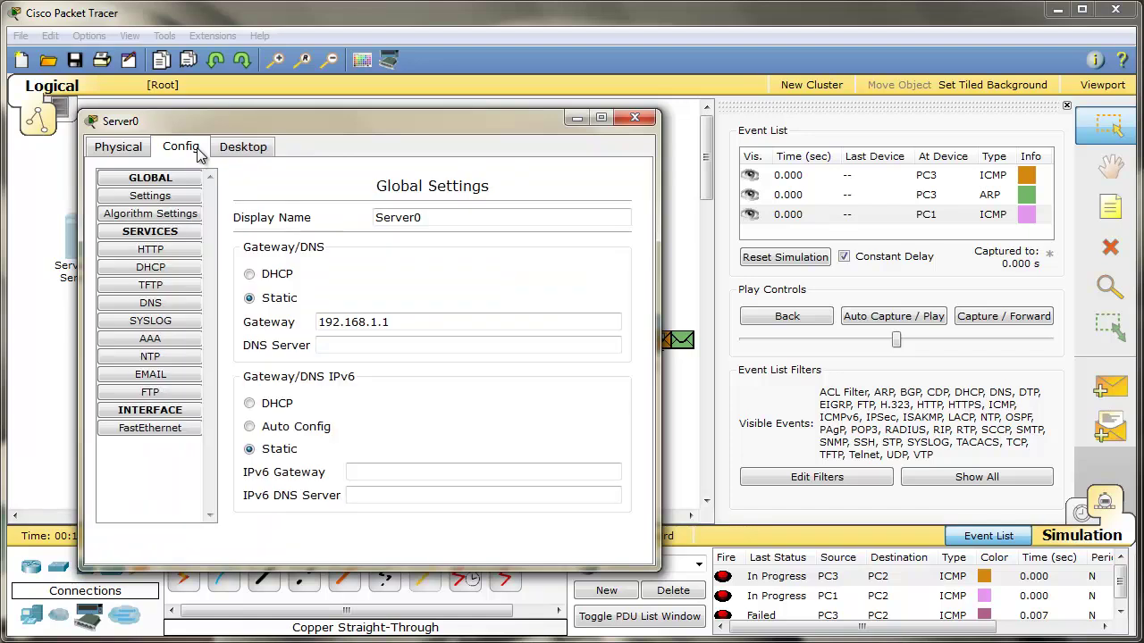
left_click(158, 273)
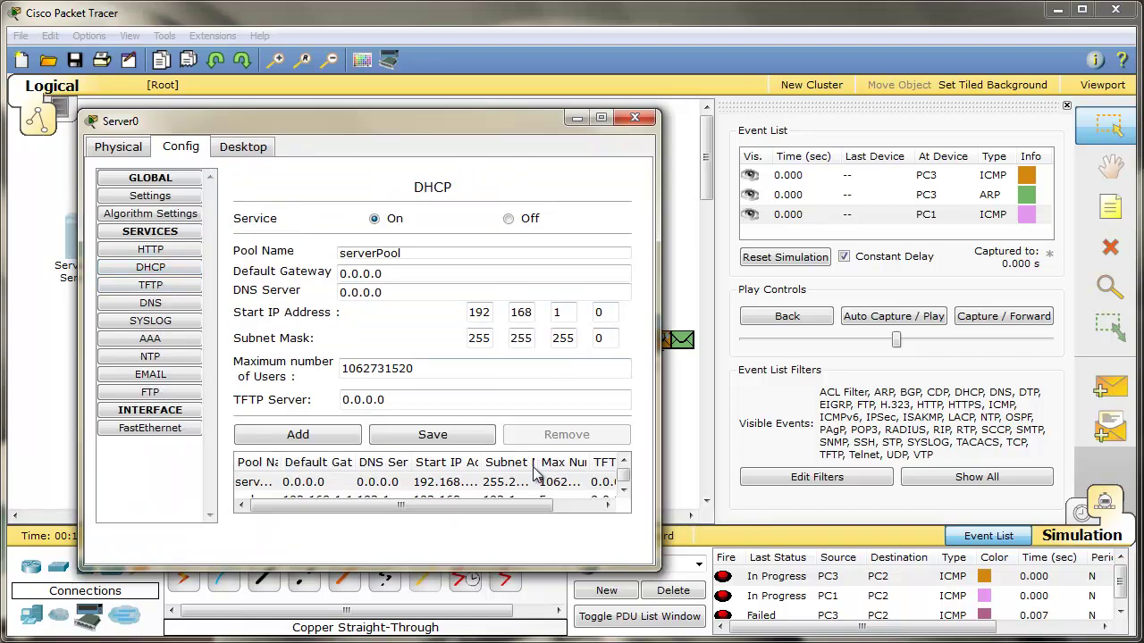
left_click(488, 499)
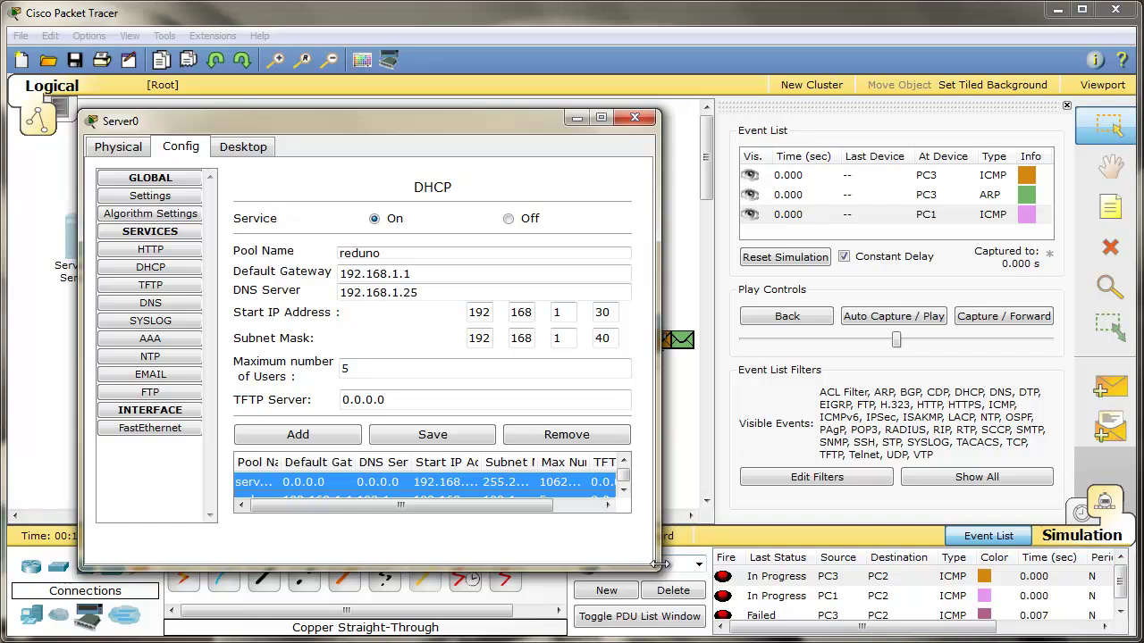
left_click_drag(659, 568, 775, 614)
left_click(554, 518)
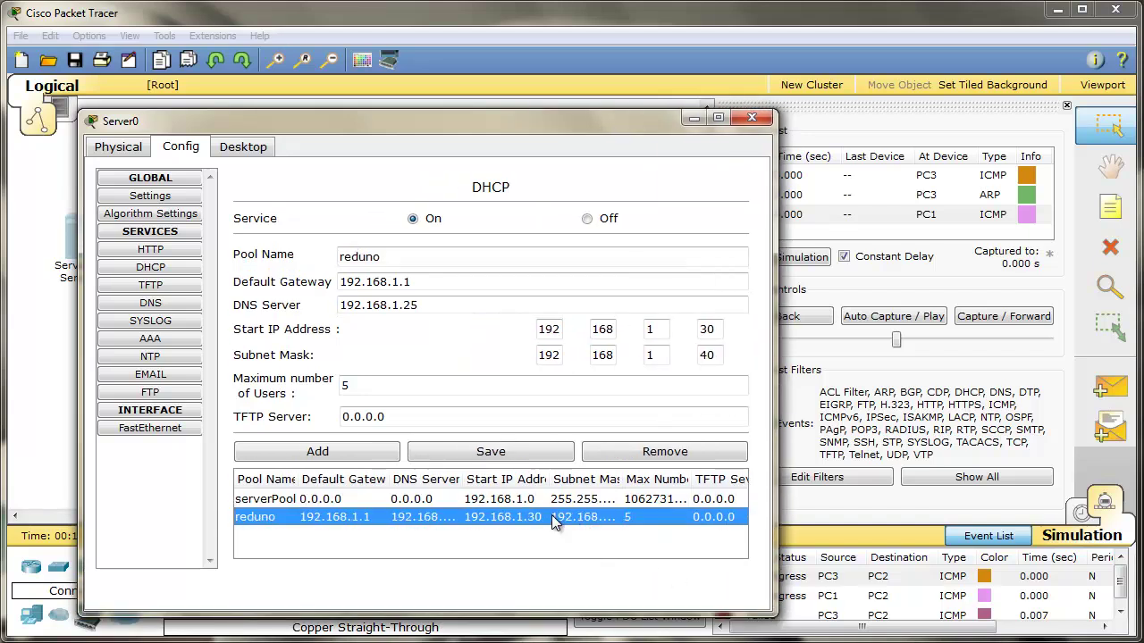
left_click(396, 283)
left_click(752, 118)
Switch PC3's addressing to Static and back to DHCP, and return to Realtime mode so the address request completes.
left_click(647, 327)
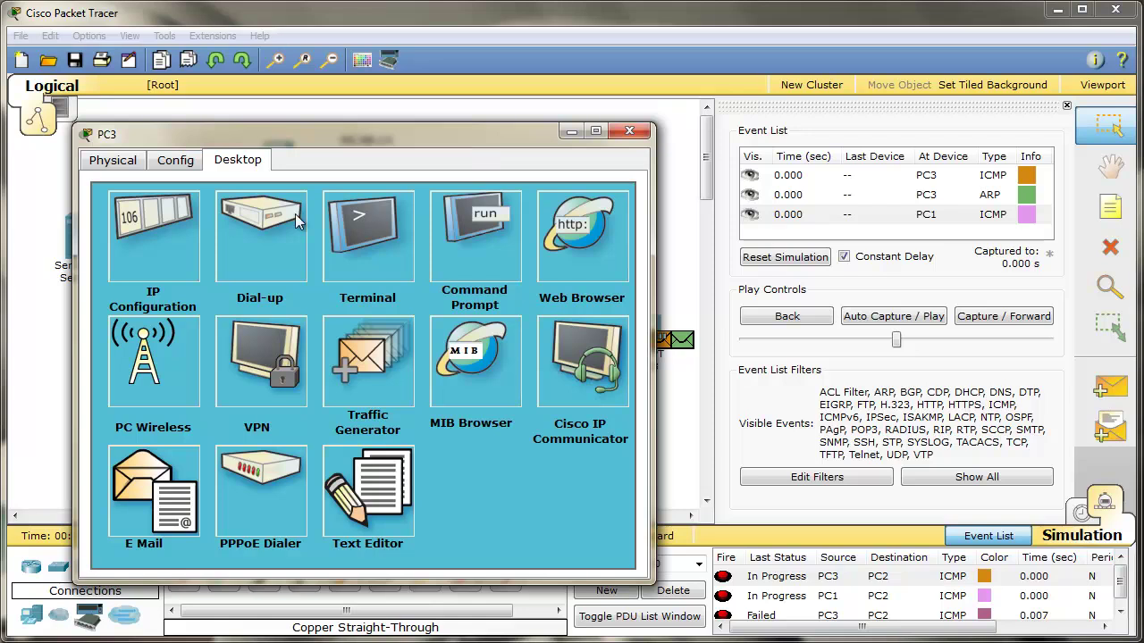
left_click(162, 218)
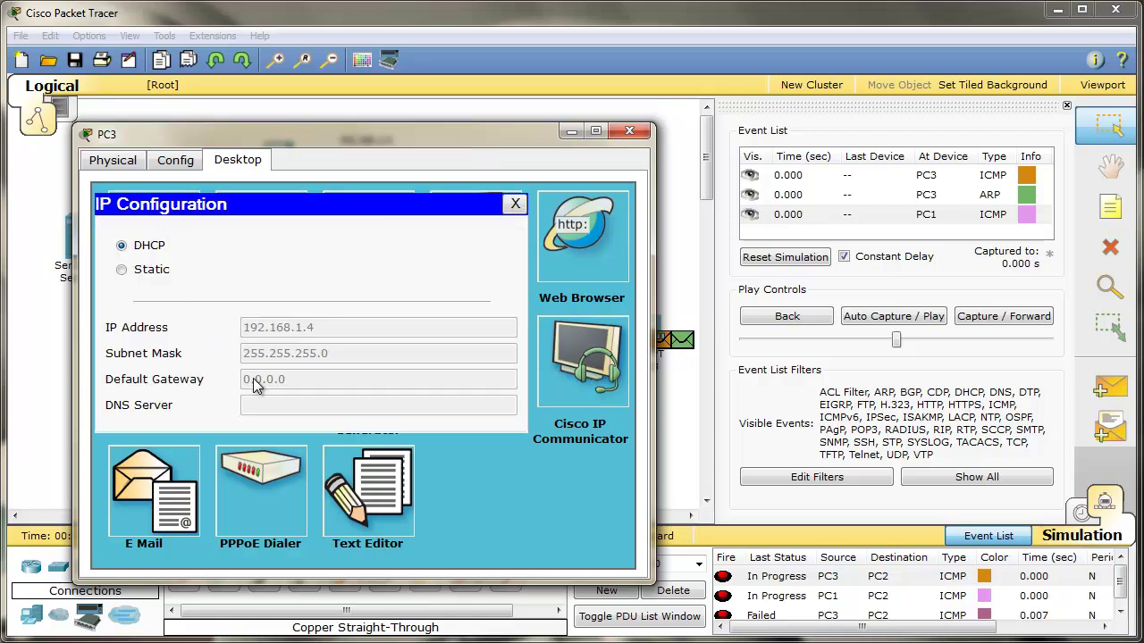
left_click(147, 270)
left_click(134, 248)
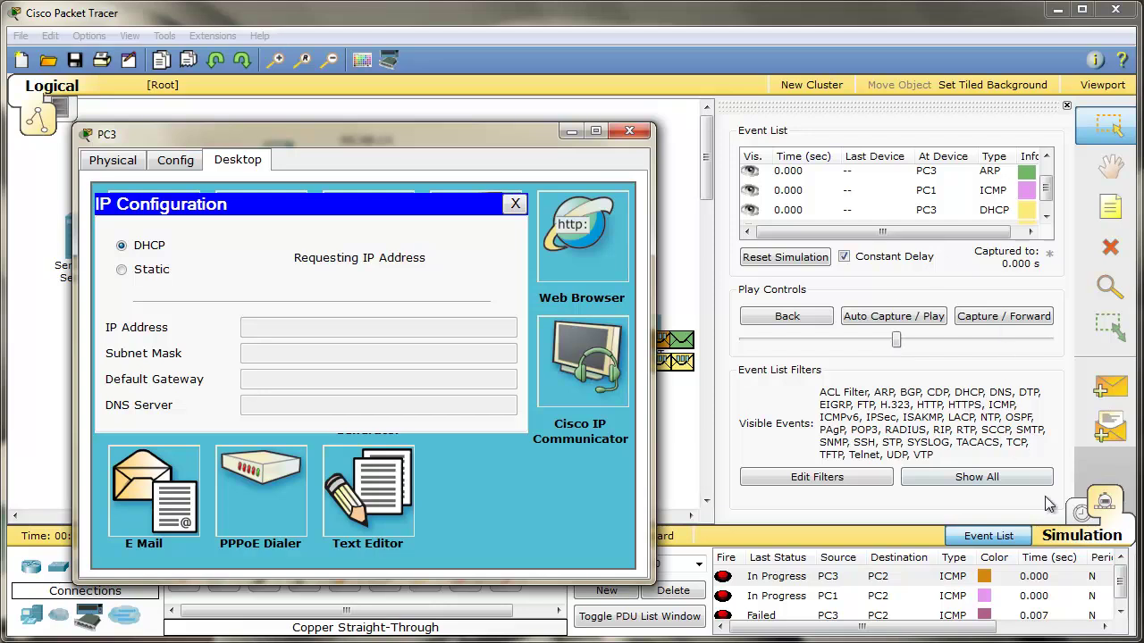
left_click(1081, 516)
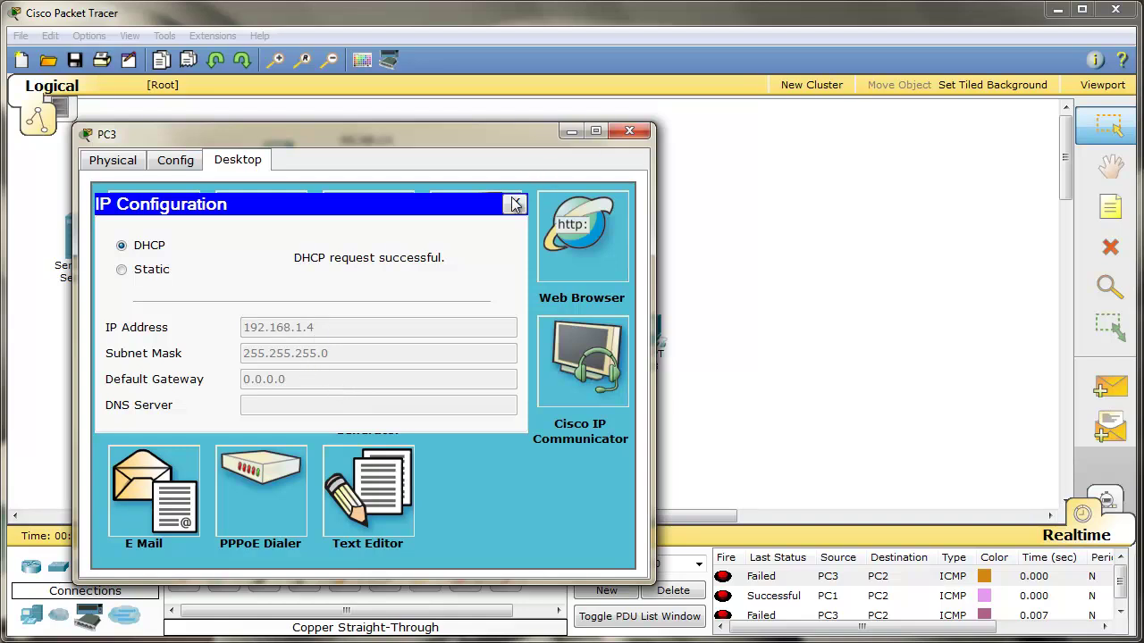
left_click_drag(474, 143, 784, 120)
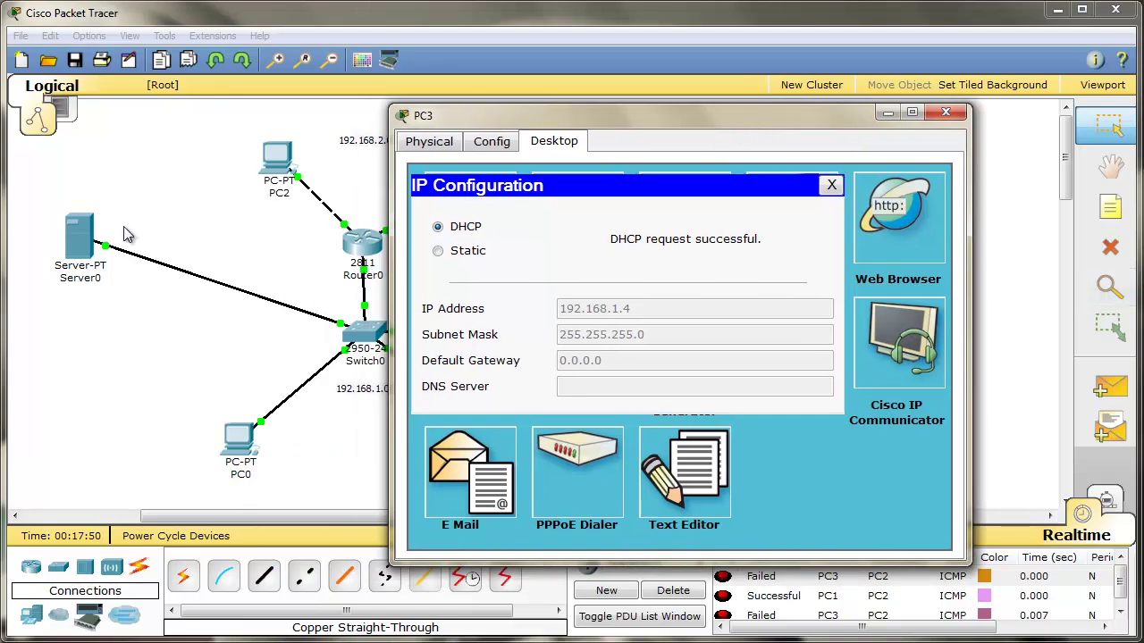
Reopen Server0's DHCP service settings in an enlarged window and view the serverPool and reduno pools.
left_click_drag(28, 44, 536, 62)
left_click(244, 200)
left_click_drag(751, 504, 1094, 576)
left_click(476, 436)
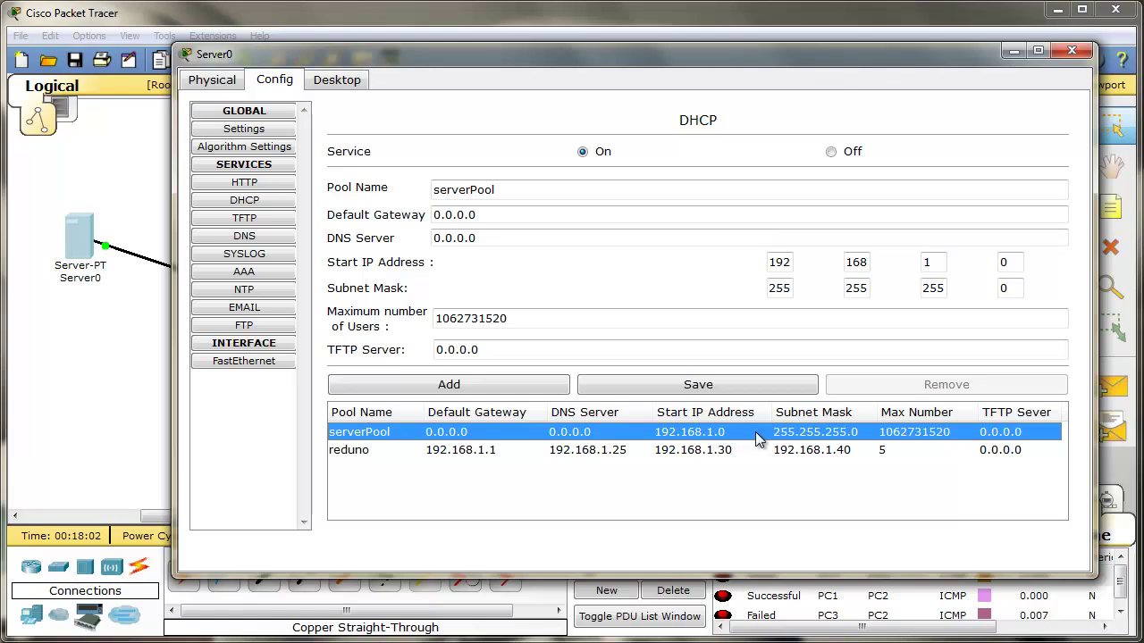
left_click(655, 455)
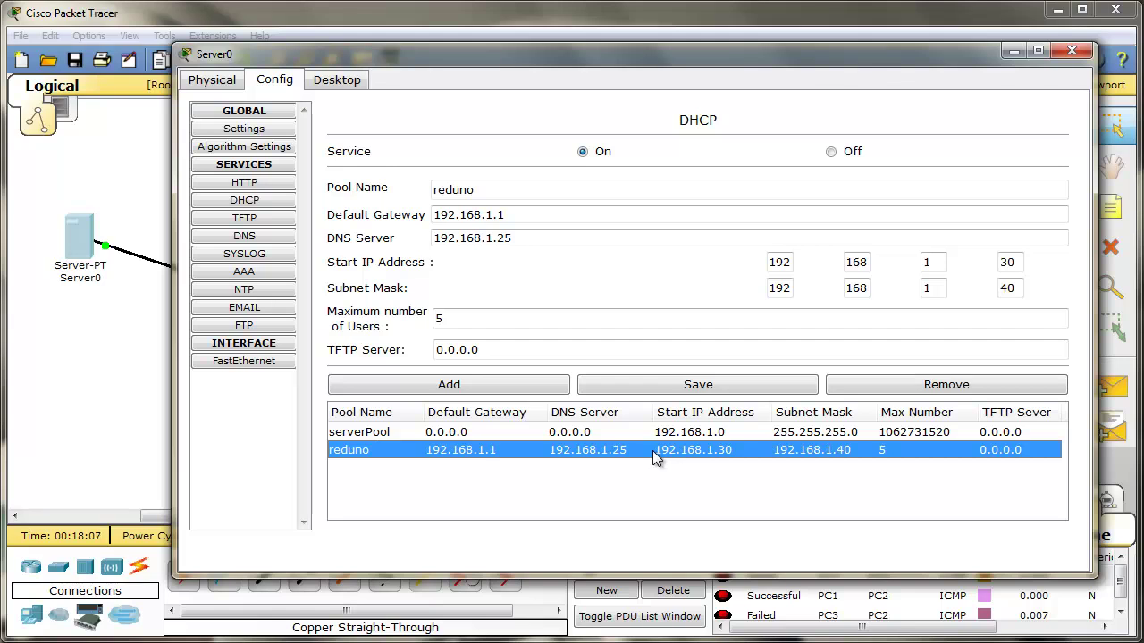
Try to remove the serverPool address pool from Server0's DHCP service.
left_click(659, 433)
left_click(915, 396)
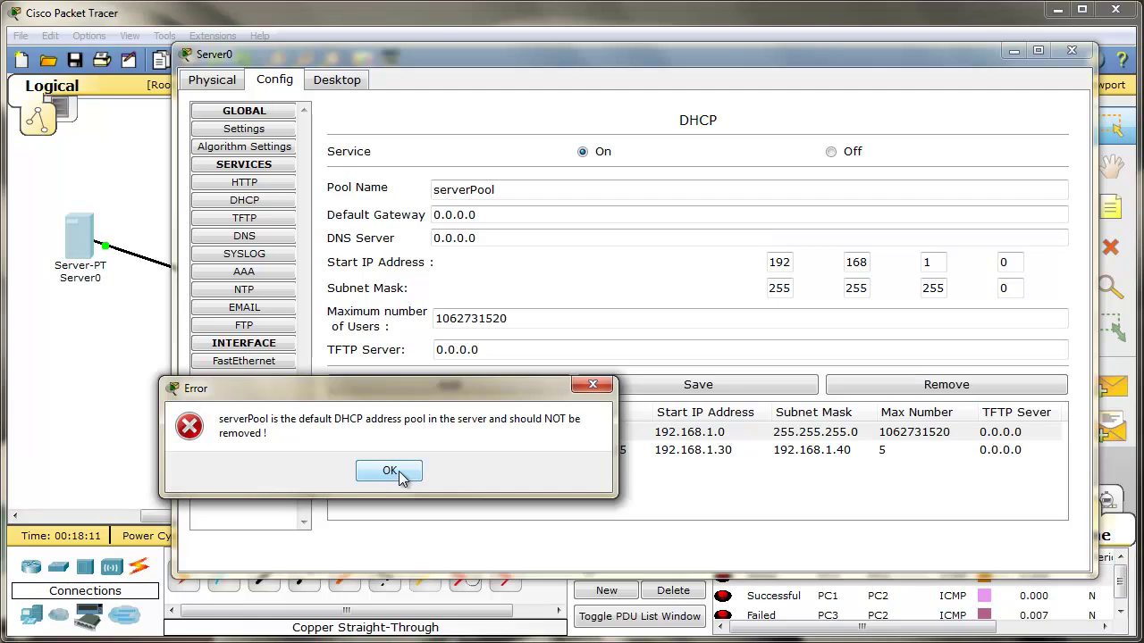
left_click(390, 471)
Compare the serverPool and reduno entries and remove the reduno pool from Server0's DHCP service.
left_click(515, 434)
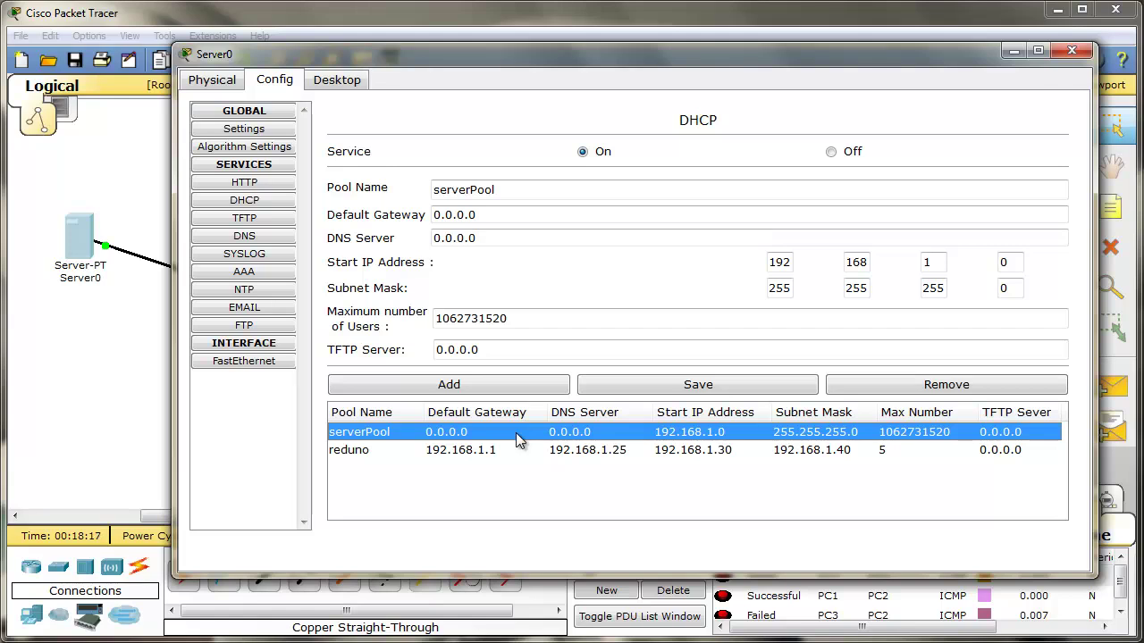
left_click(491, 451)
left_click(483, 435)
left_click(473, 455)
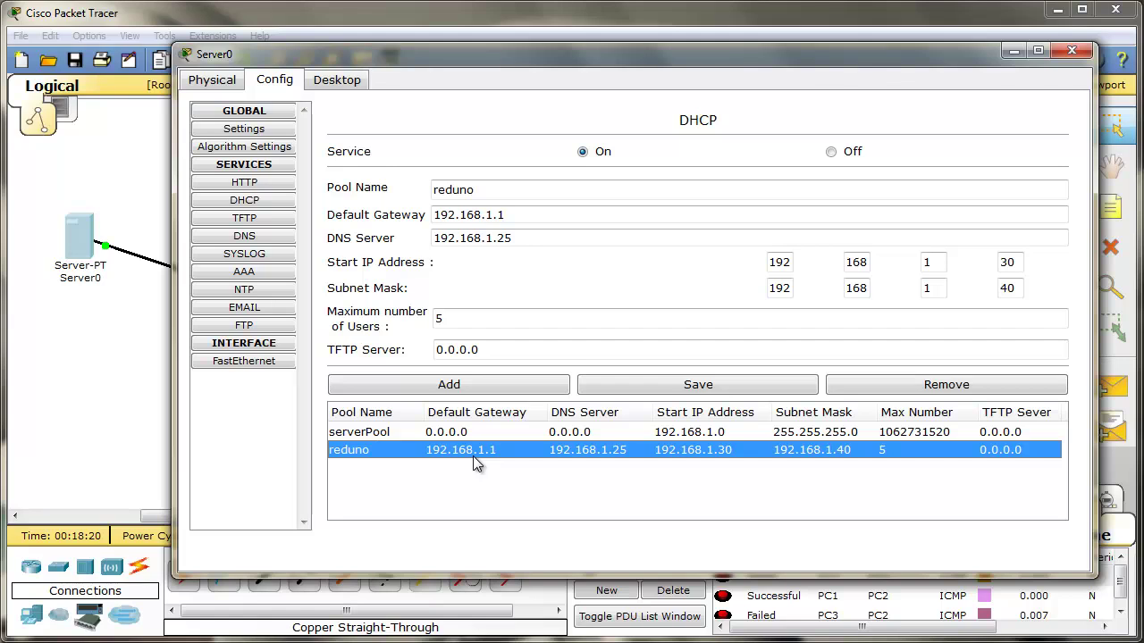
left_click(467, 432)
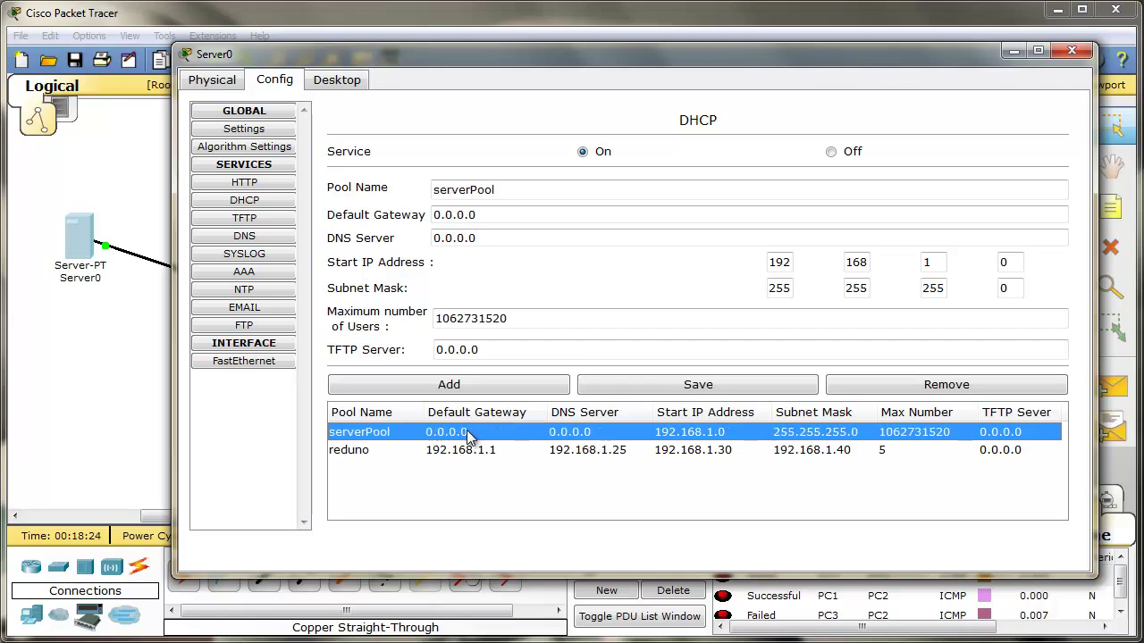
left_click(474, 453)
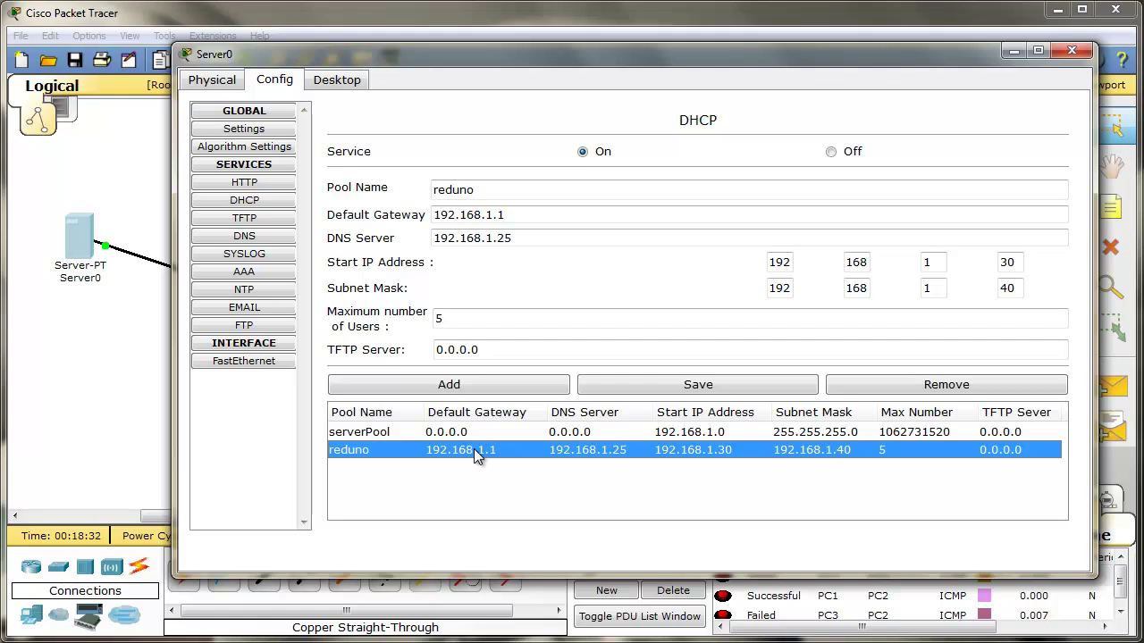
left_click(483, 434)
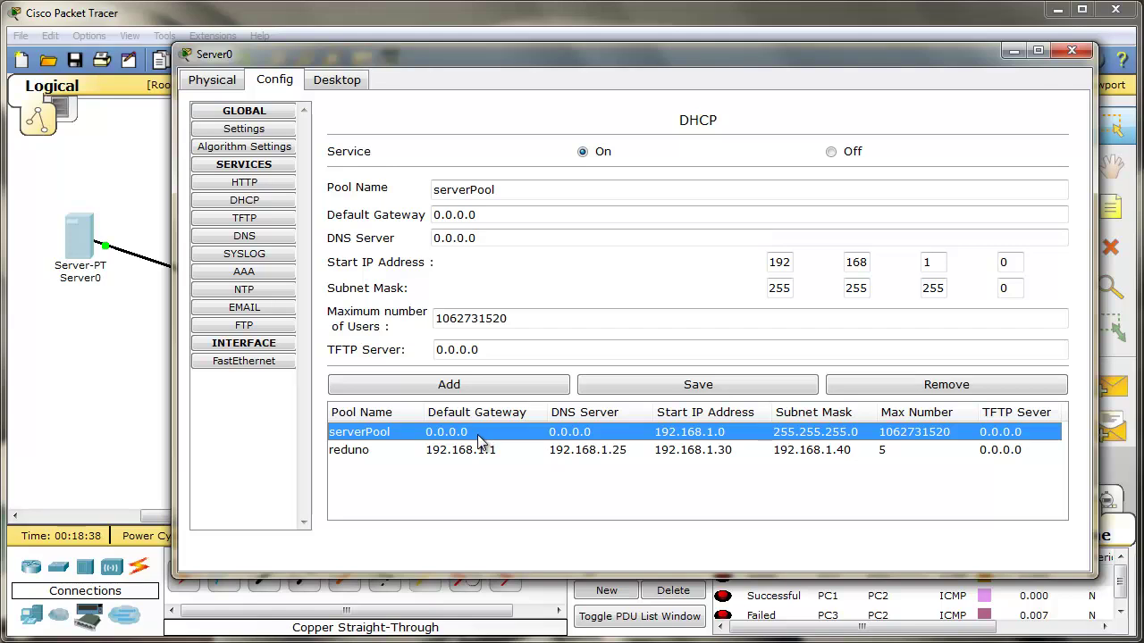
left_click(480, 449)
left_click(963, 386)
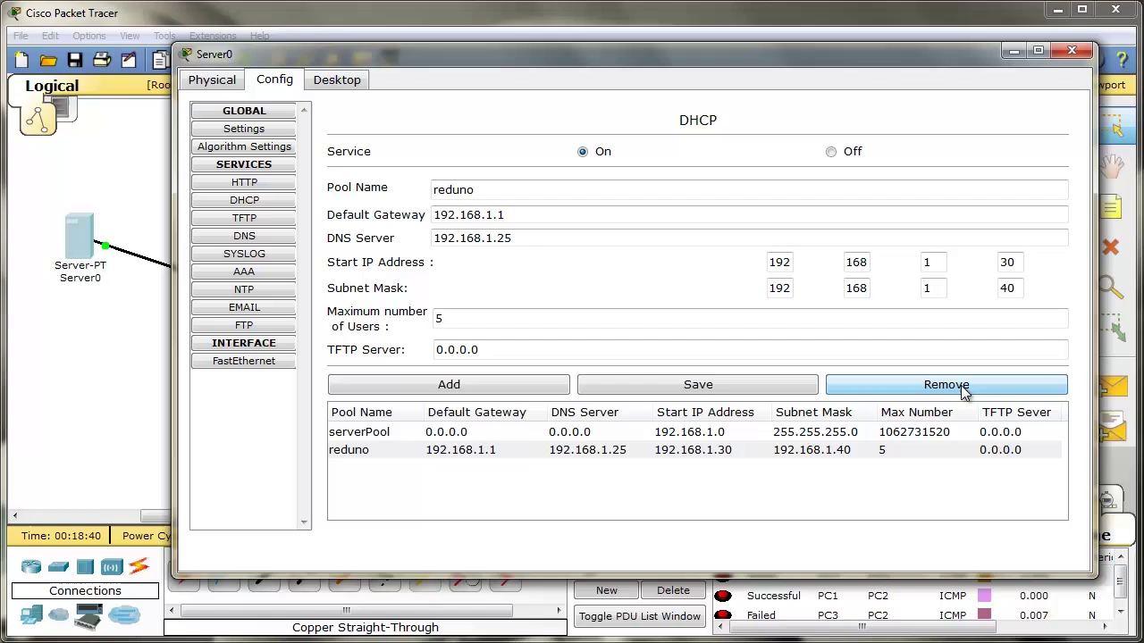
Set serverPool's default gateway to 192.168.1.1 and its DNS server to 192.168.1.25.
left_click(522, 434)
triple_click(466, 221)
type("1")
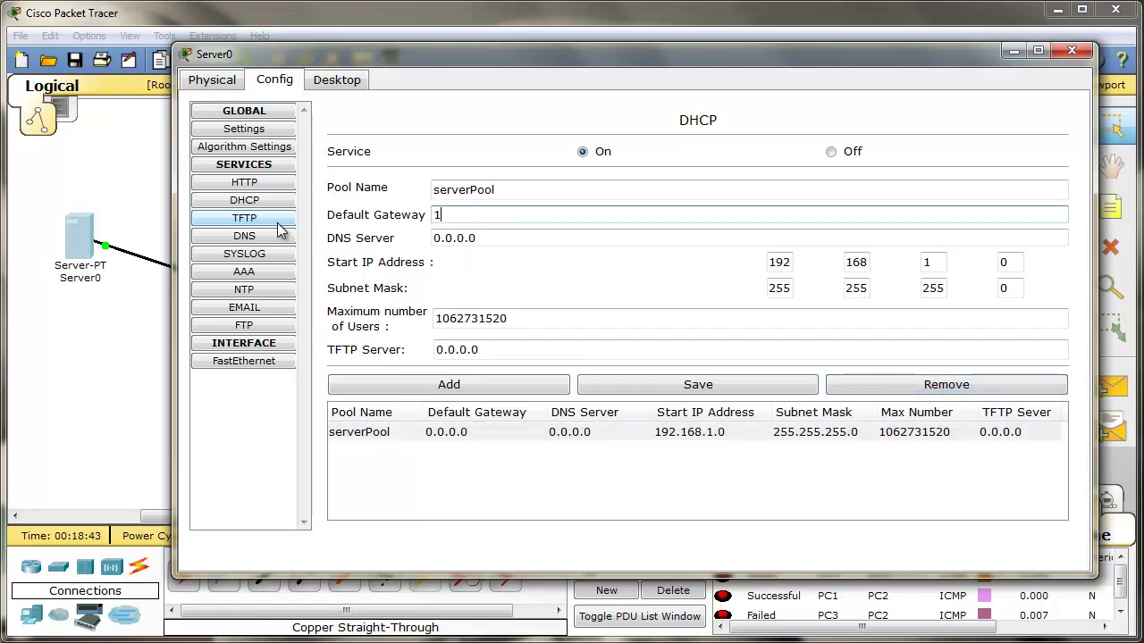
type("92.168.1.1")
triple_click(486, 238)
type(".1")
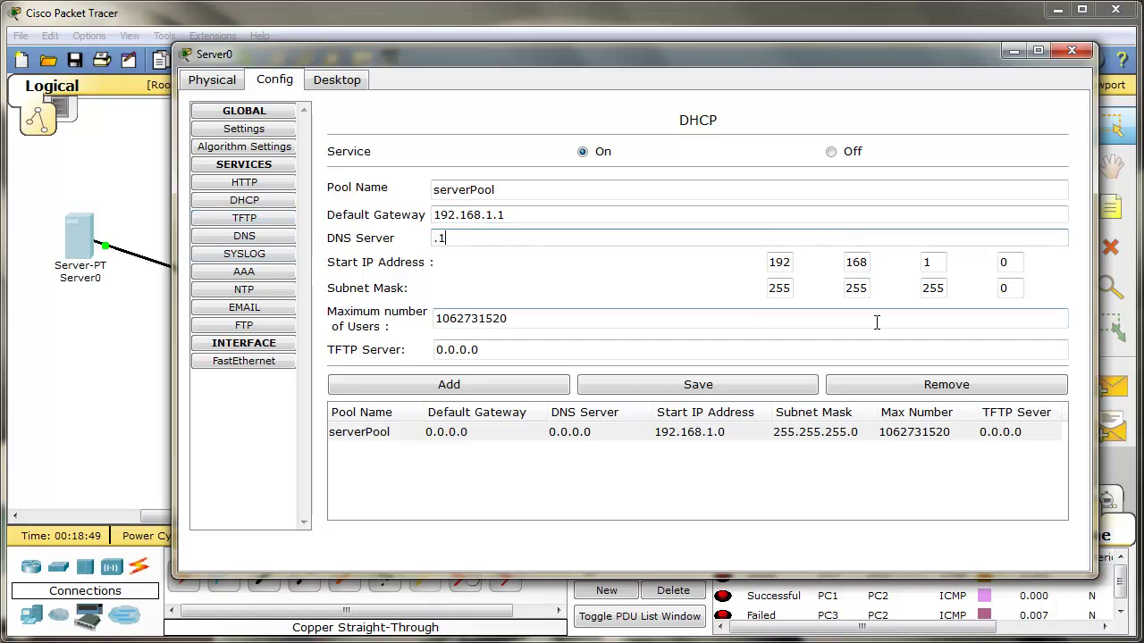
type("92.168.1.25")
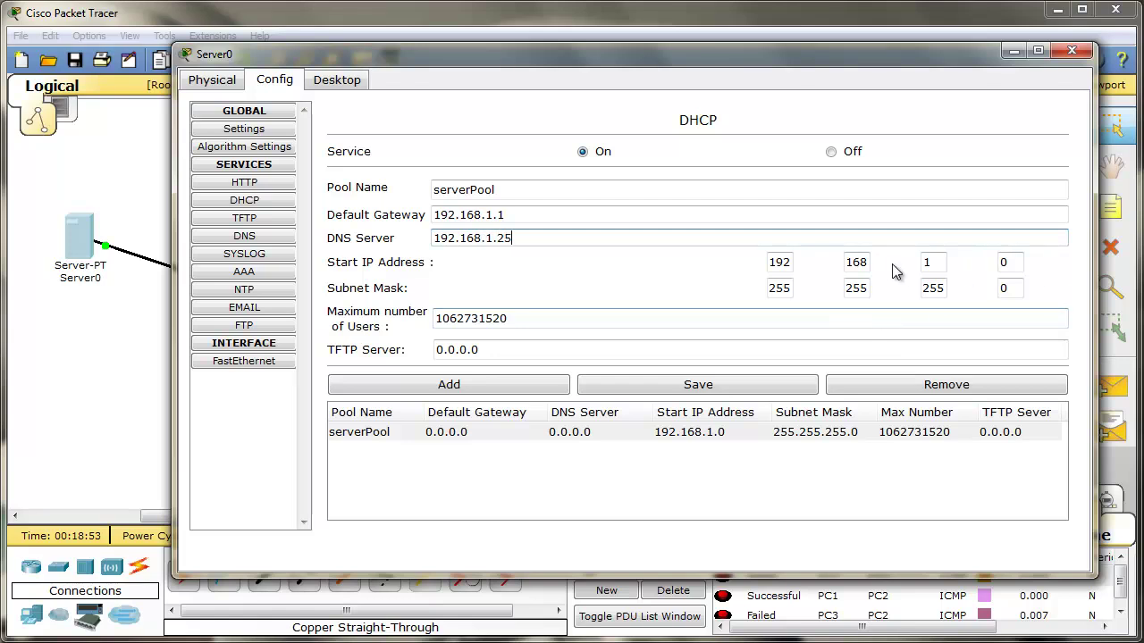
Set serverPool's start IP address to 192.168.1.30 and maximum number of users to 5, and save the pool.
left_click(1010, 262)
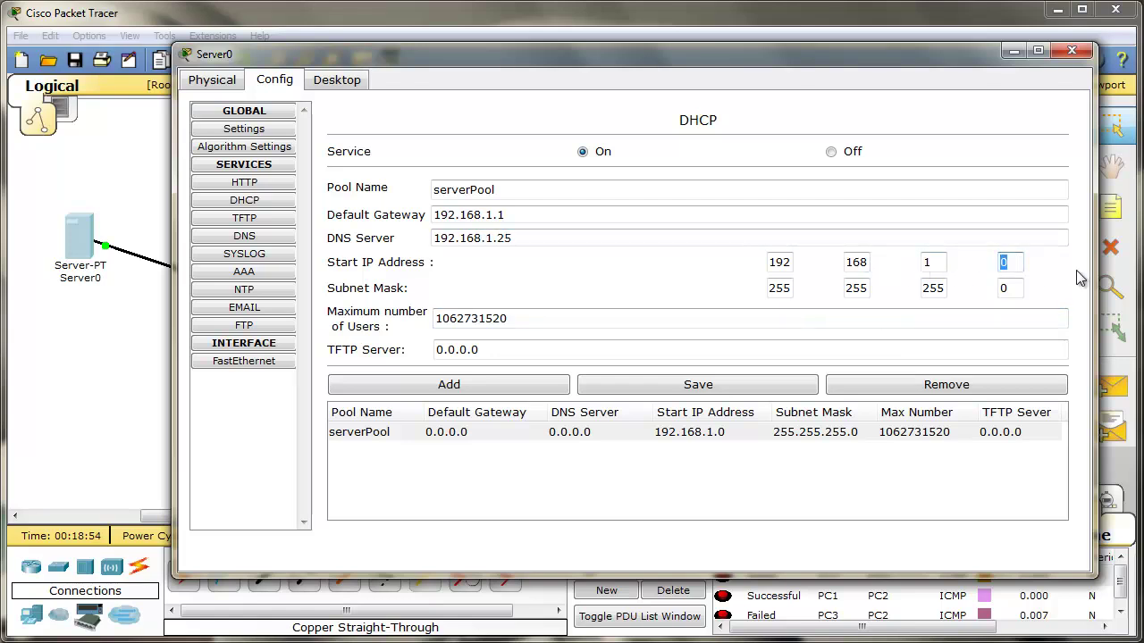
type("30")
left_click_drag(436, 319, 1049, 322)
type("5")
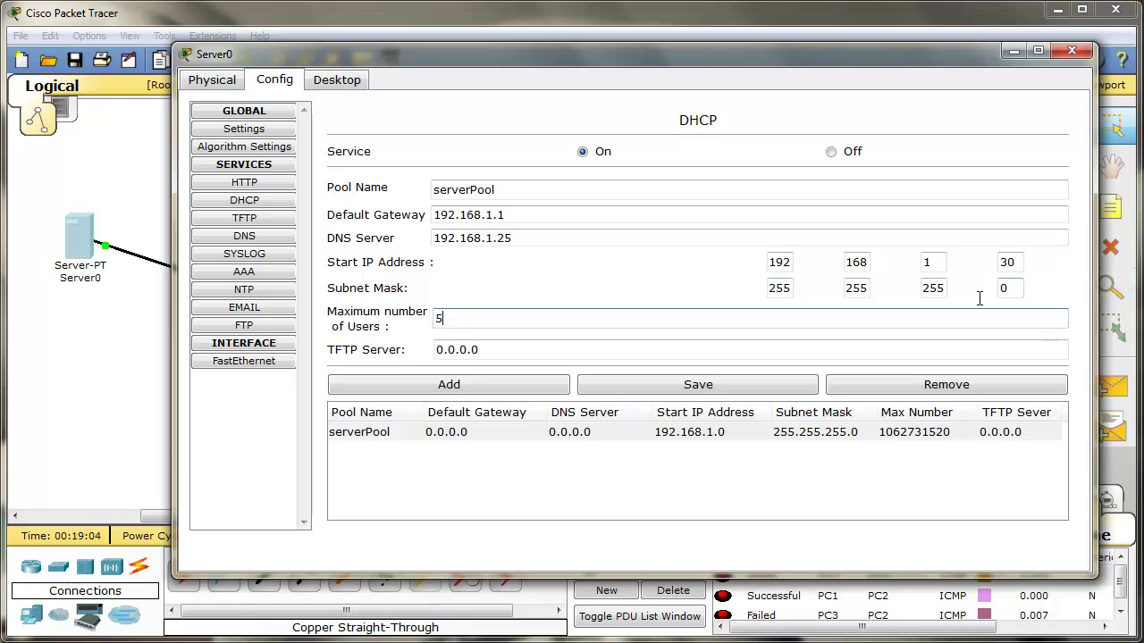
left_click(765, 391)
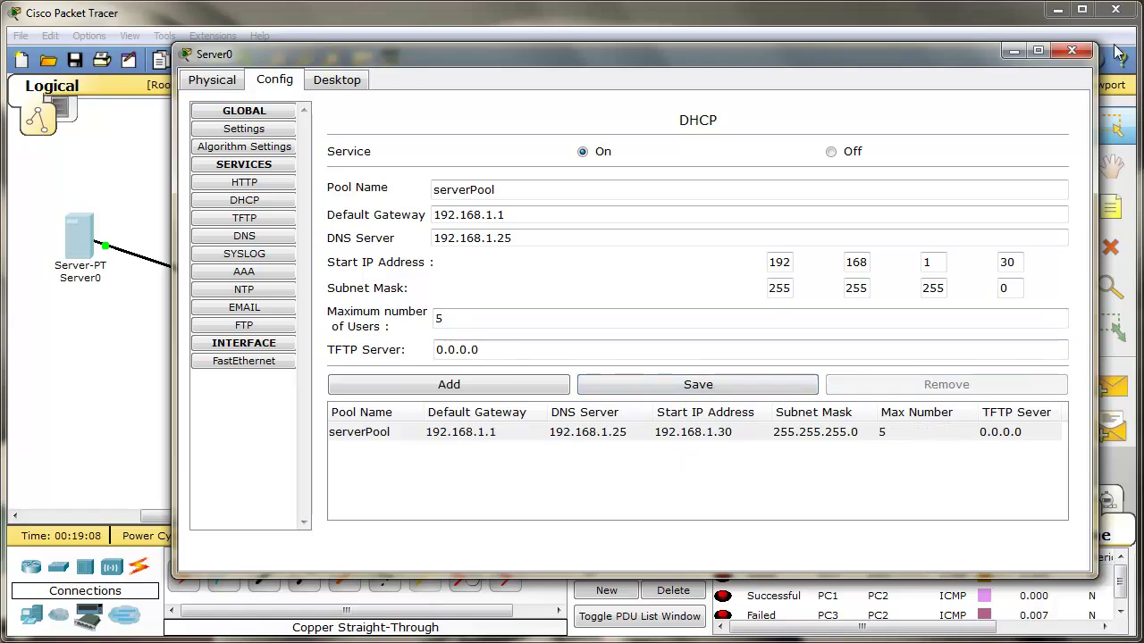
left_click(1071, 50)
Renew PC3's address by switching its IP configuration to Static and back to DHCP, and close its window.
left_click(657, 338)
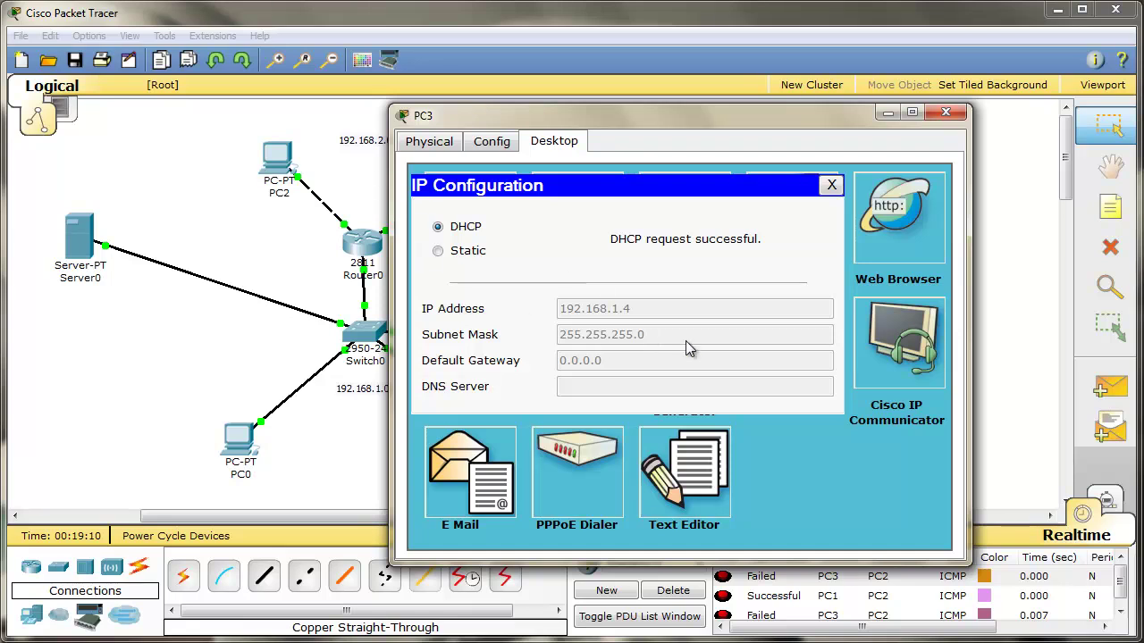
left_click(466, 251)
left_click(454, 228)
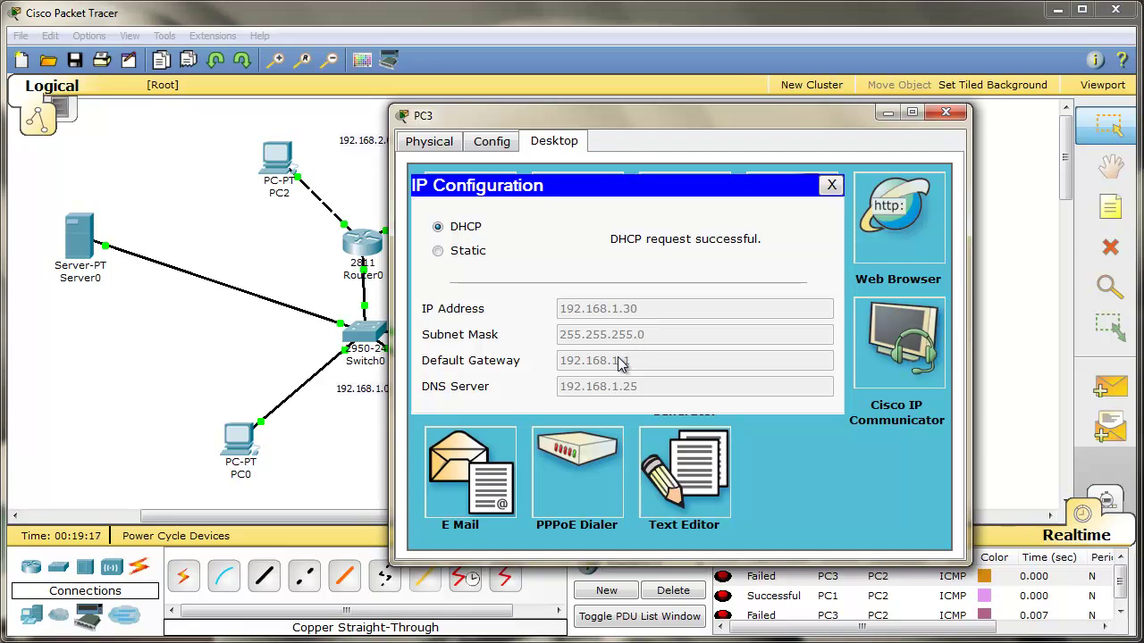
left_click(831, 185)
left_click(945, 112)
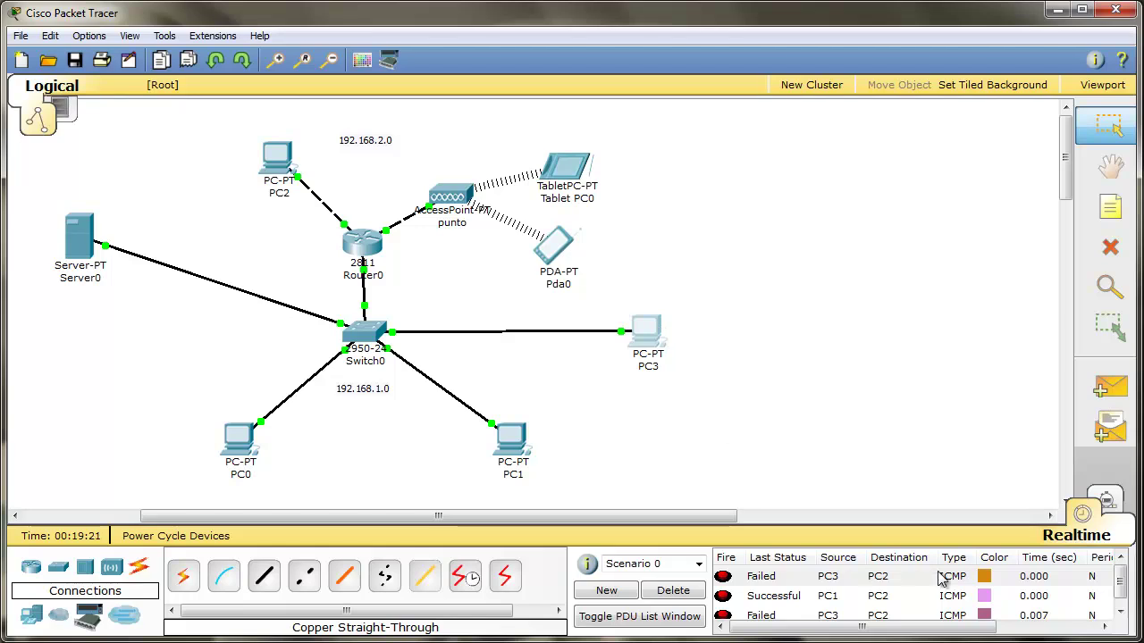
Delete the current PDU scenario and send a new simple PDU from PC3 to PC2.
left_click(672, 590)
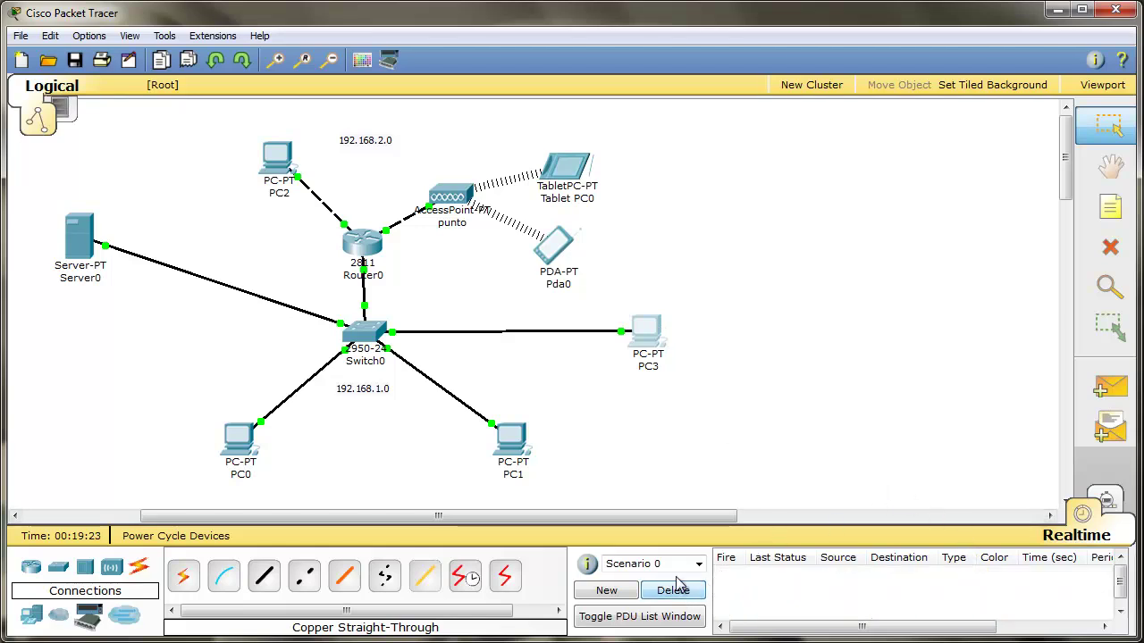
left_click(1110, 386)
left_click(649, 334)
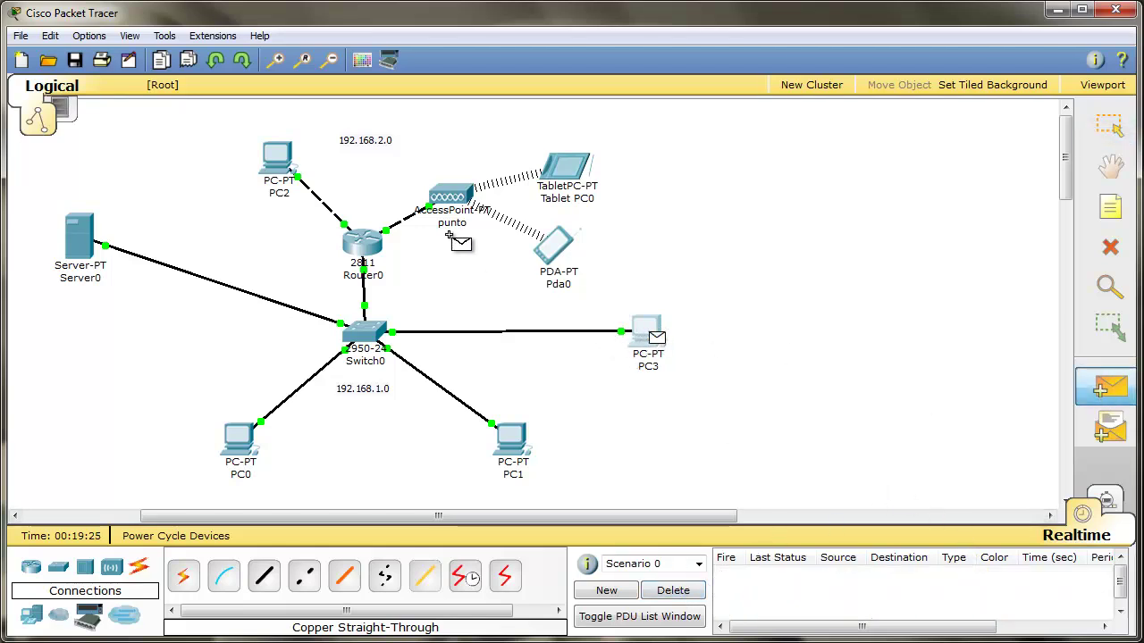
left_click(273, 153)
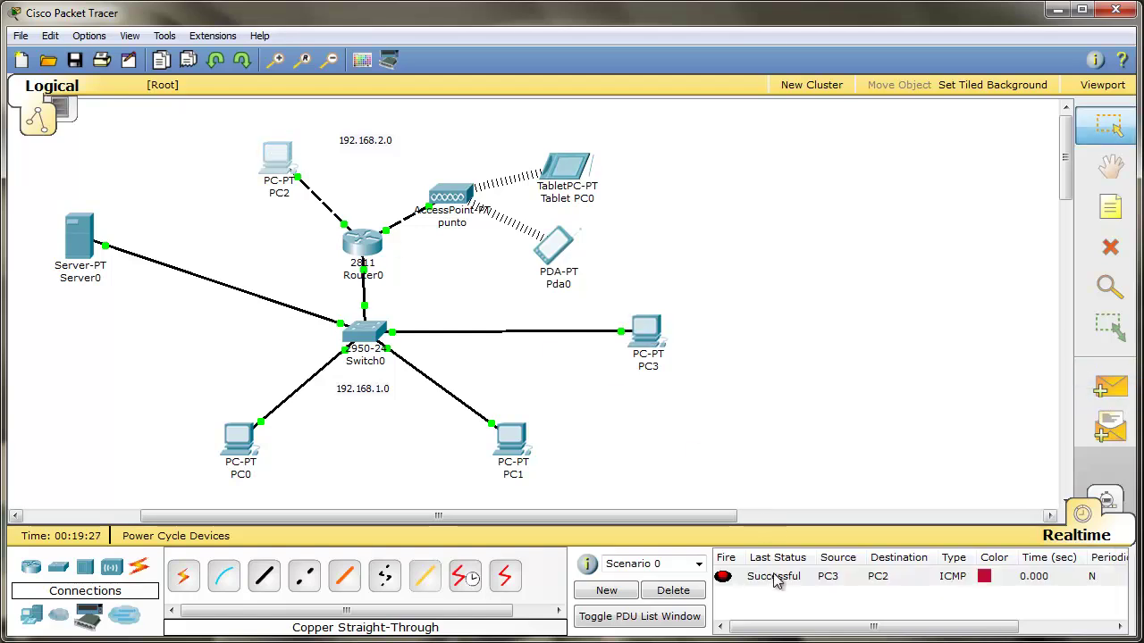